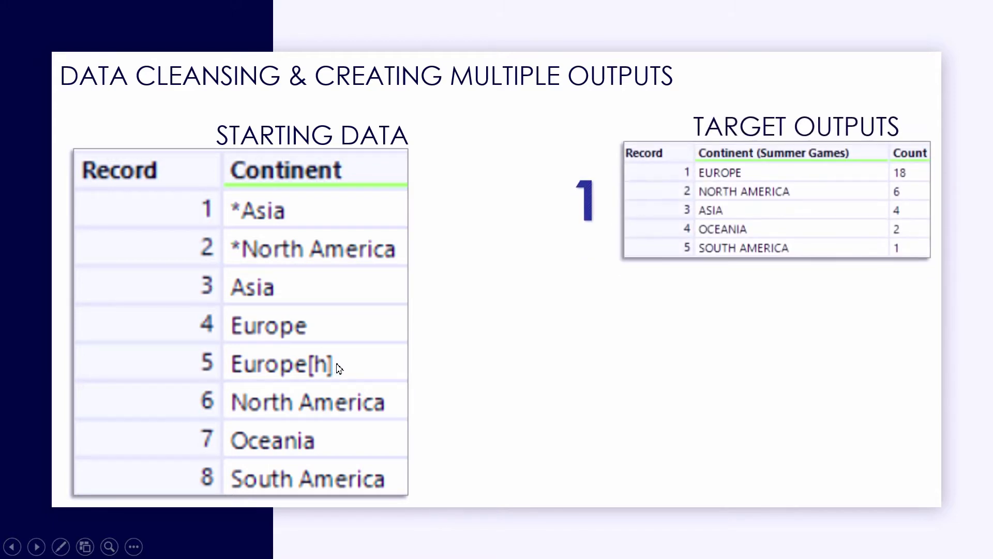
Reveal the remaining target output tables on the data cleansing slide
{"action": "left_click", "coordinate": [831, 164]}
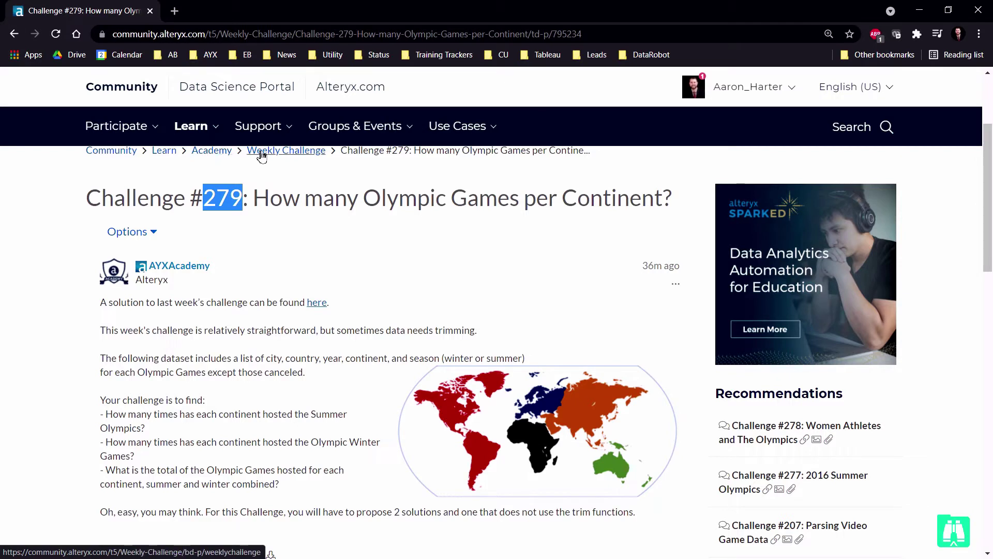
Highlight challenge 279 and its Summer, Winter and combined questions, then return to Designer
{"action": "double_click", "coordinate": [399, 155]}
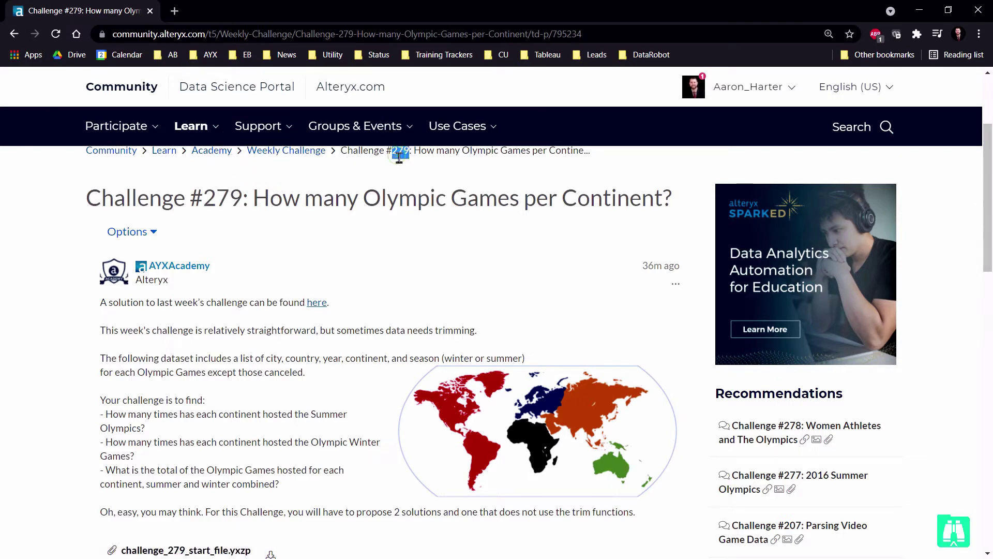
{"action": "double_click", "coordinate": [220, 209]}
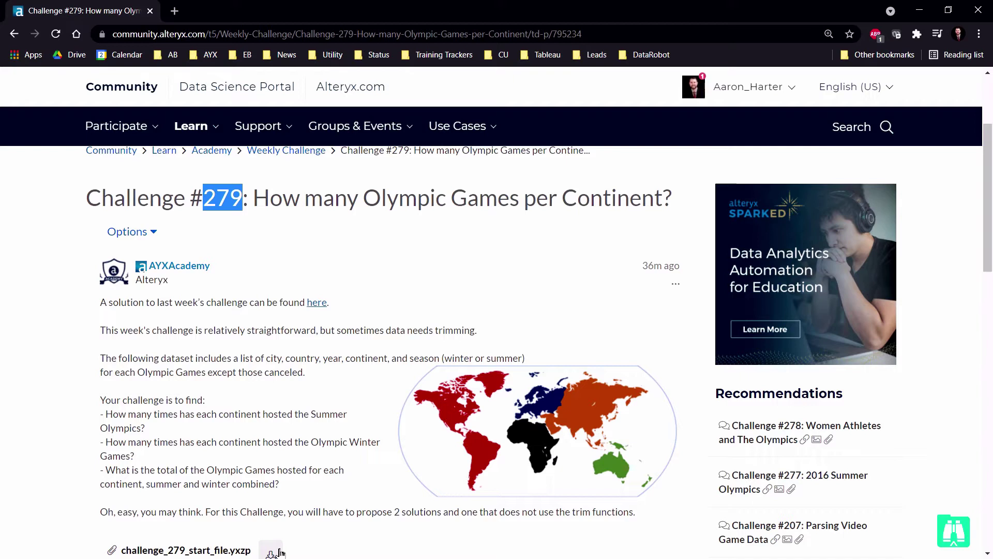
{"action": "left_click_drag", "start_coordinate": [106, 414], "coordinate": [153, 429]}
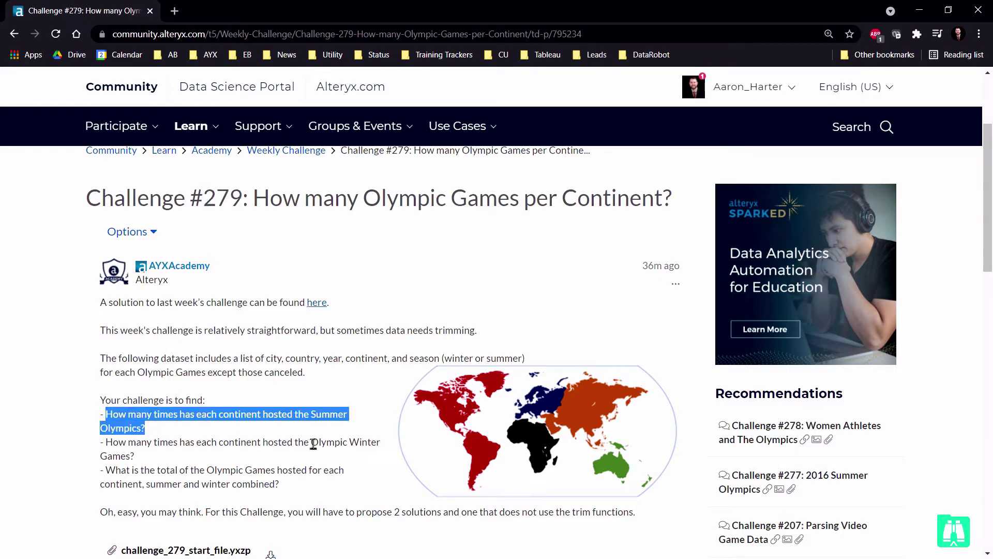
{"action": "left_click_drag", "start_coordinate": [311, 441], "coordinate": [378, 443]}
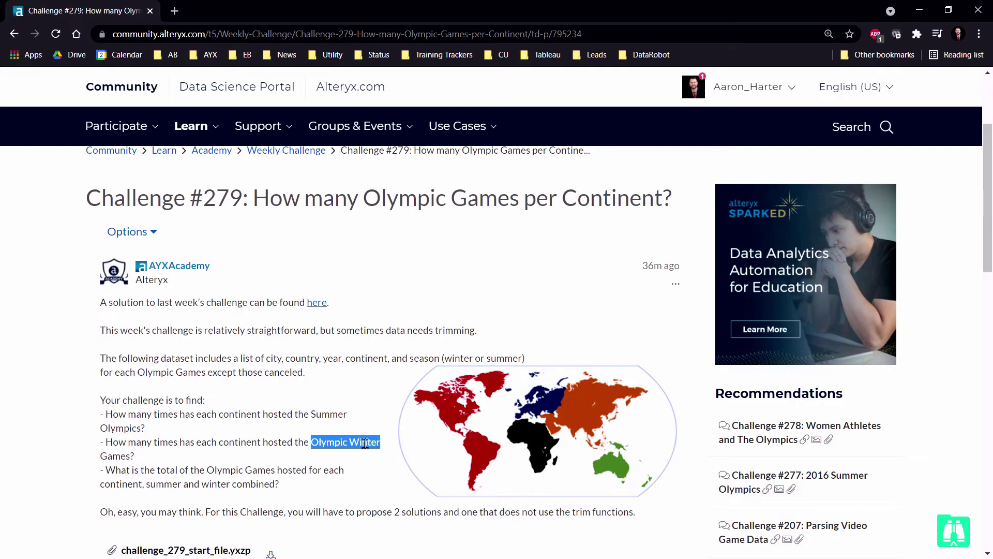
{"action": "double_click", "coordinate": [247, 486]}
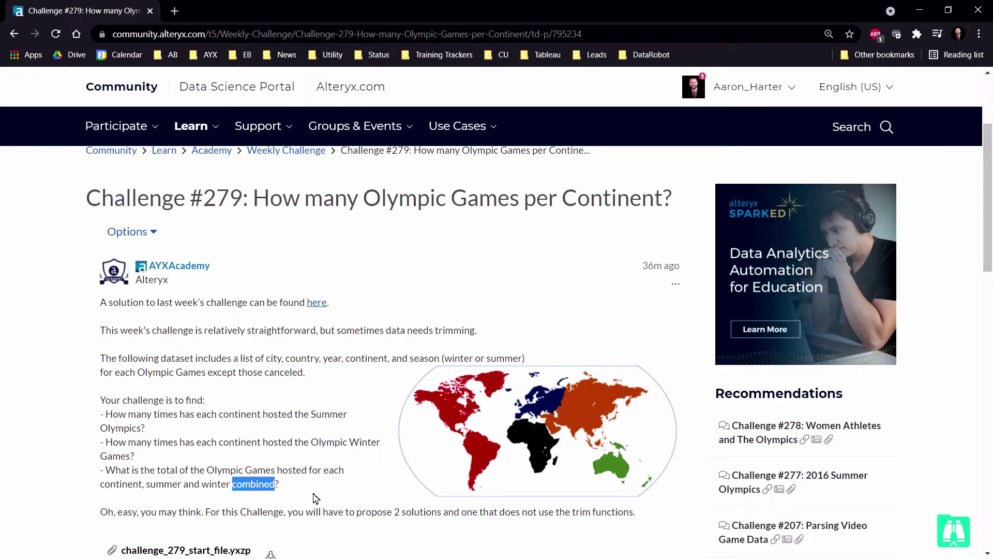
{"action": "key", "text": "alt+Tab"}
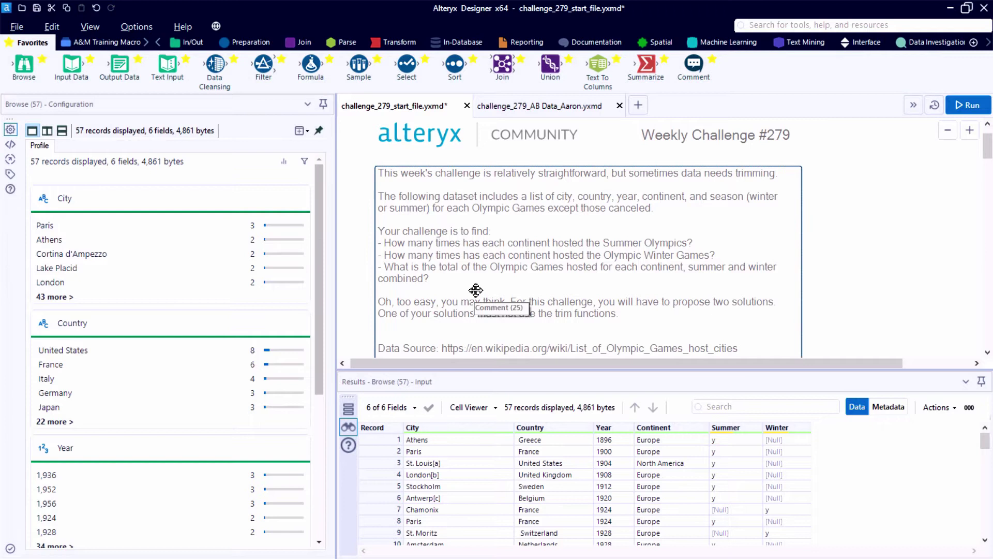
Inspect the input records, marking messy Continent values *Asia and Europe[h]
{"action": "scroll", "coordinate": [474, 288], "scroll_direction": "down", "scroll_amount": 5}
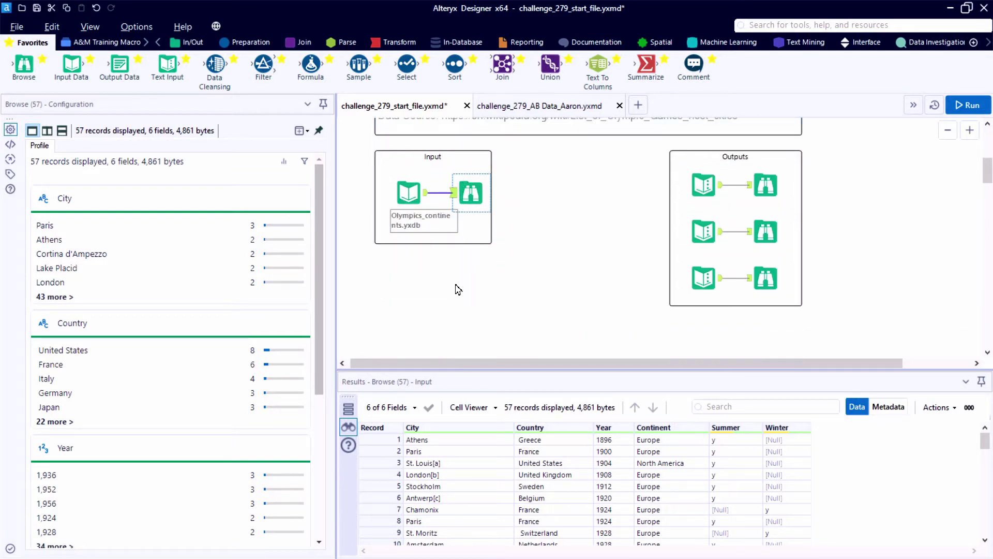
{"action": "scroll", "coordinate": [425, 177], "scroll_direction": "up", "scroll_amount": 2}
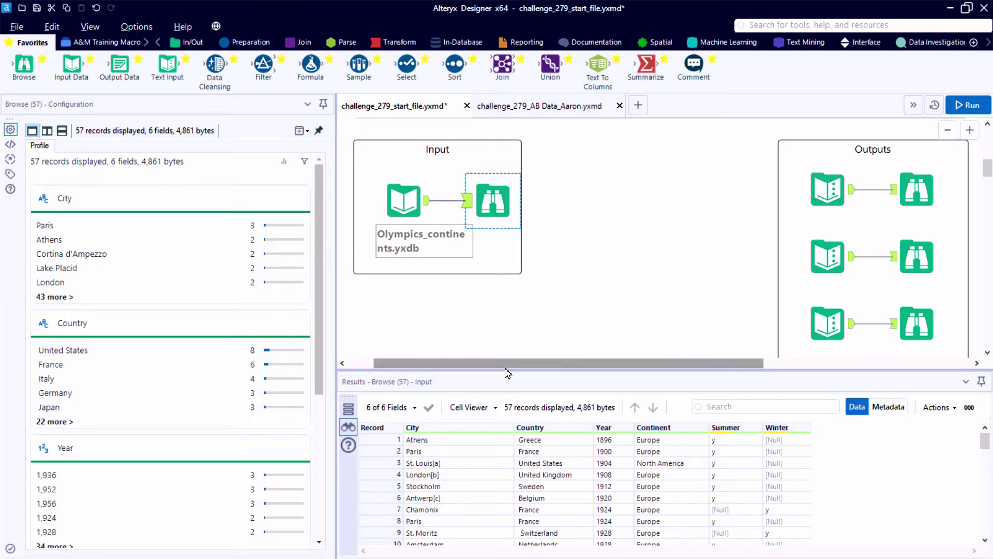
{"action": "left_click_drag", "start_coordinate": [512, 362], "coordinate": [522, 293]}
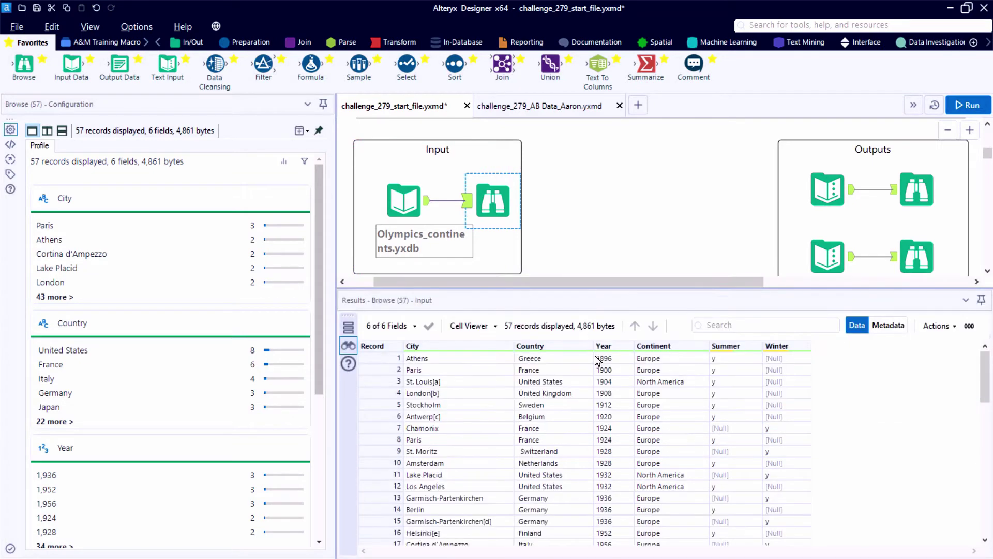
{"action": "left_click", "coordinate": [510, 360]}
{"action": "left_click", "coordinate": [603, 360]}
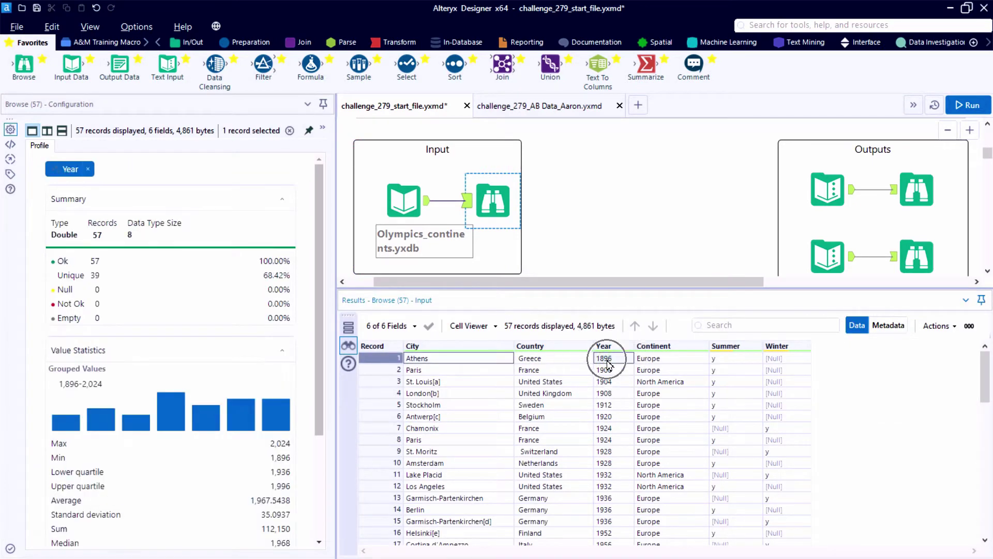
{"action": "left_click_drag", "start_coordinate": [985, 365], "coordinate": [985, 497]}
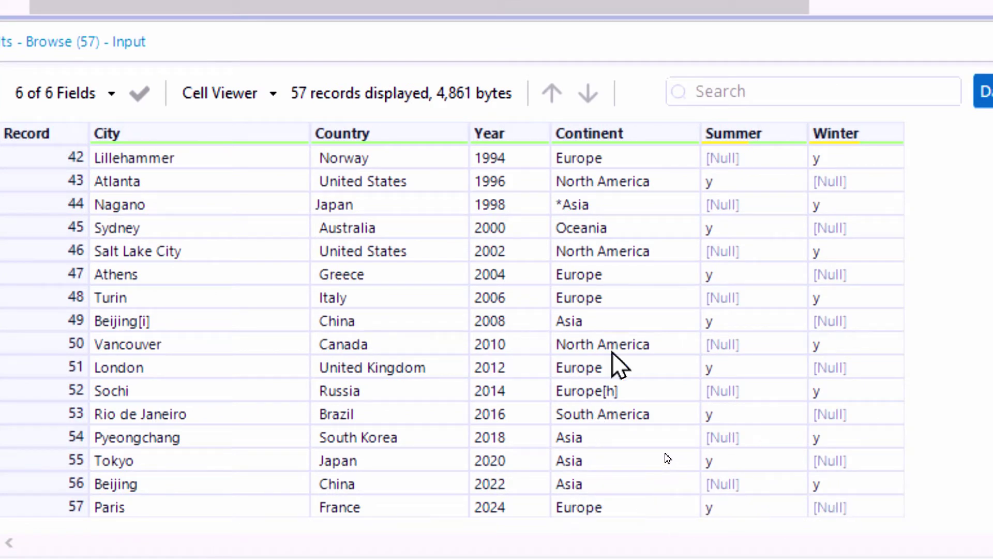
{"action": "left_click", "coordinate": [611, 203]}
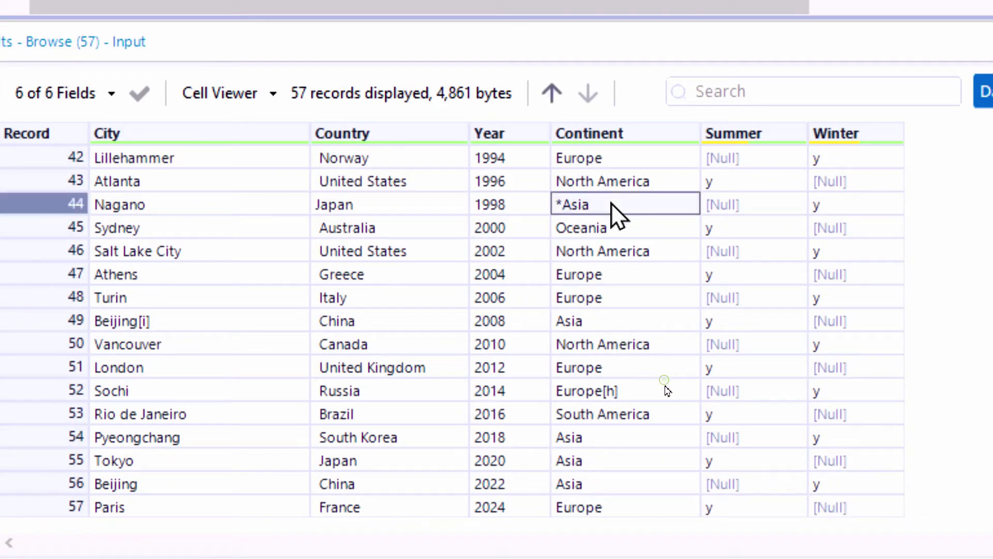
{"action": "left_click", "coordinate": [622, 396]}
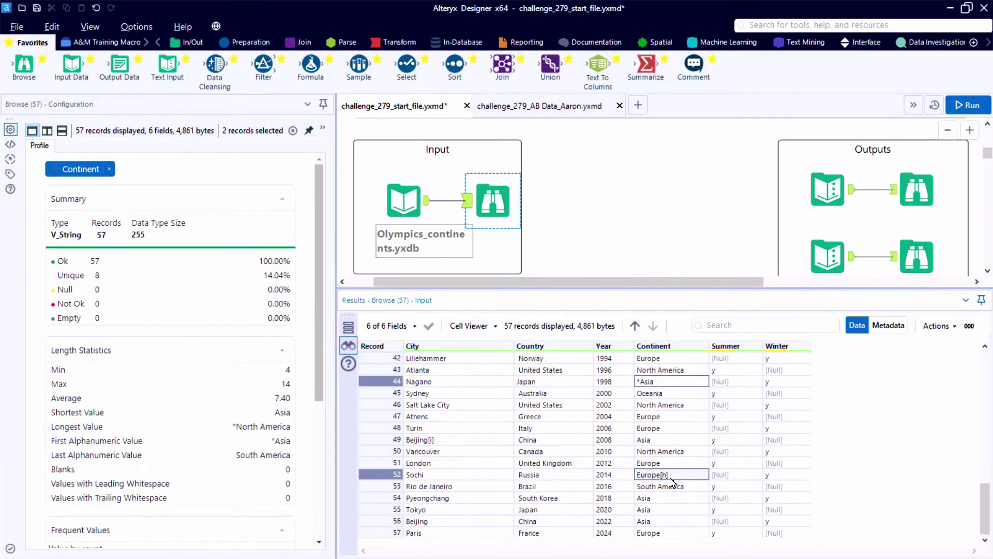
Review the Summer, Winter and combined target counts, with EUROPE at 34 combined
{"action": "left_click", "coordinate": [907, 206]}
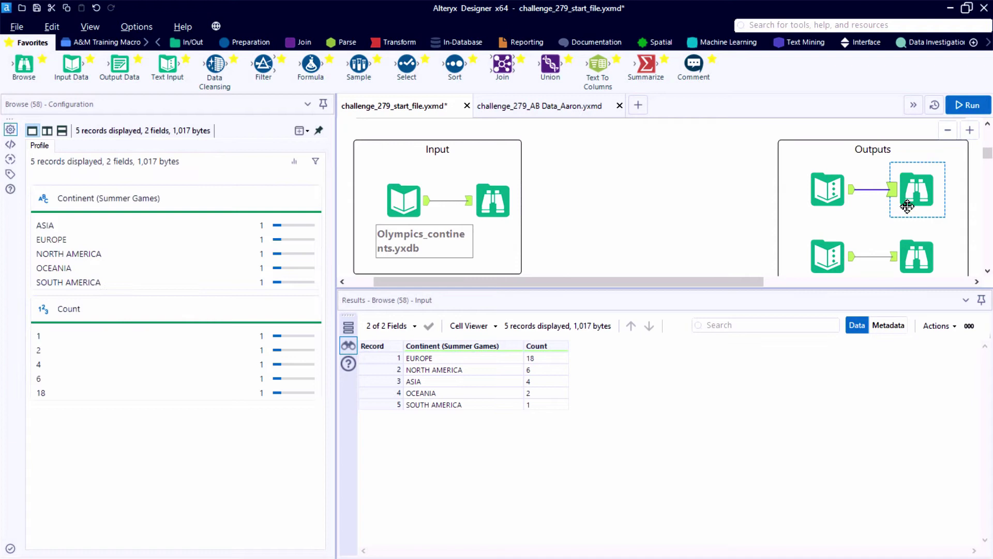
{"action": "left_click", "coordinate": [911, 255]}
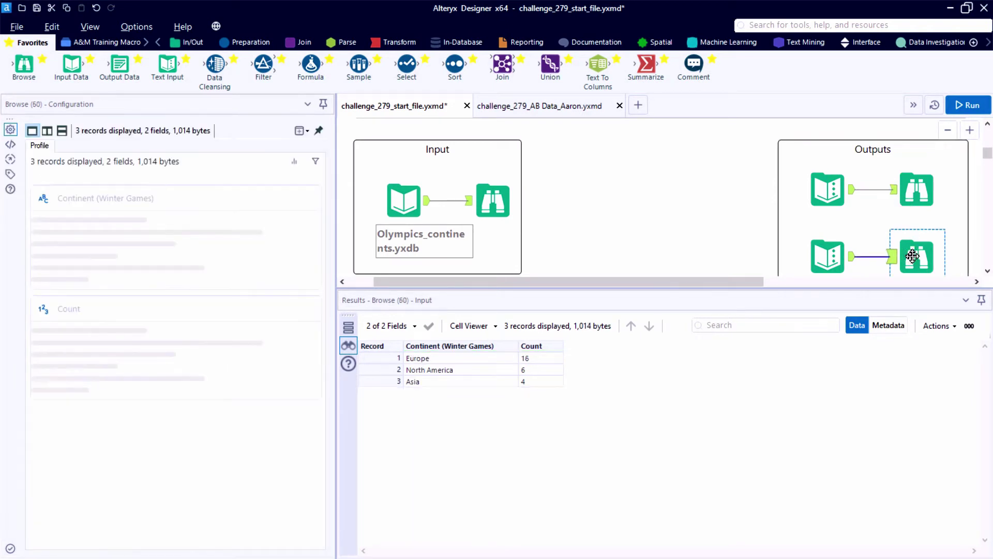
{"action": "left_click_drag", "start_coordinate": [905, 288], "coordinate": [905, 388]}
{"action": "left_click", "coordinate": [920, 336]}
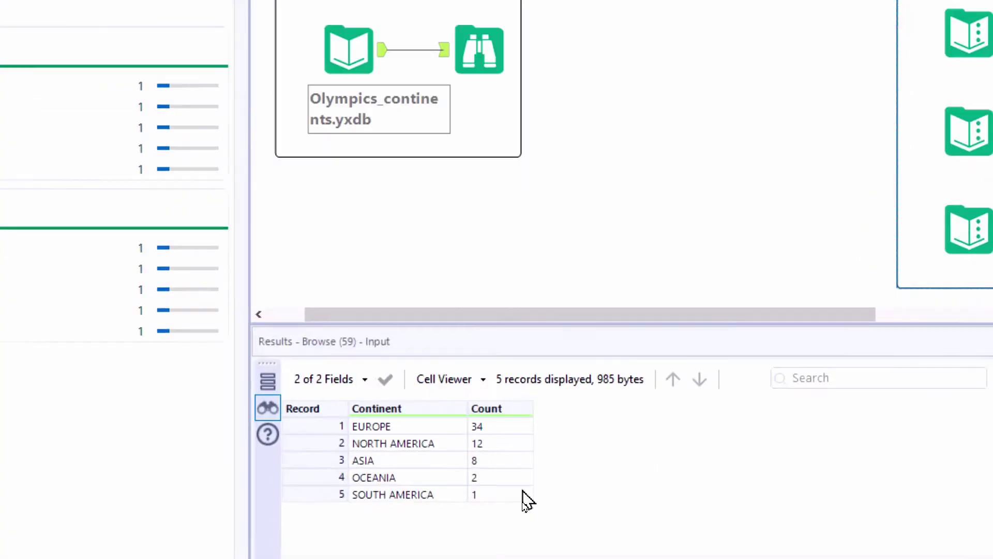
{"action": "left_click", "coordinate": [406, 450]}
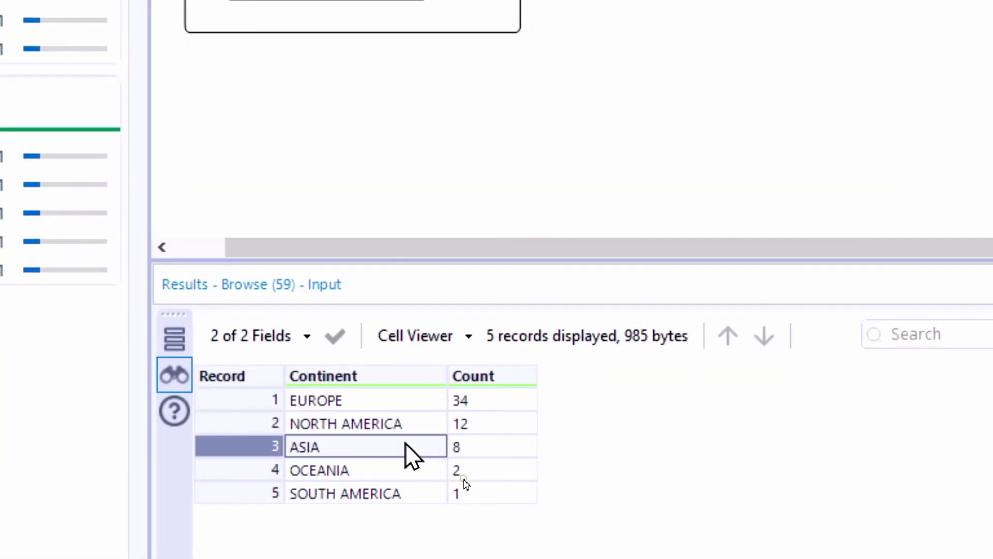
{"action": "left_click", "coordinate": [396, 402]}
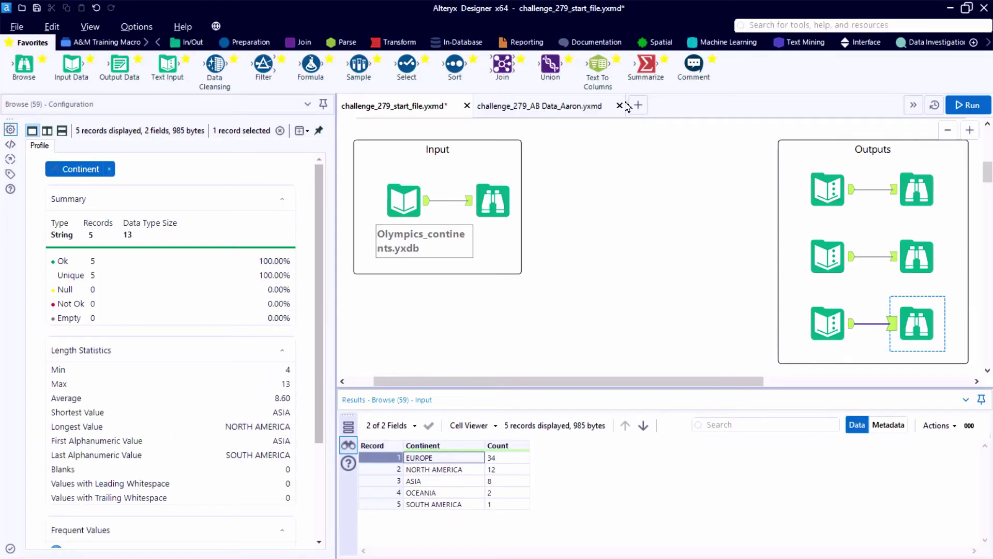
{"action": "left_click", "coordinate": [492, 201]}
Add a Summarize grouping the input by Continent and run the workflow
{"action": "left_click_drag", "start_coordinate": [505, 202], "coordinate": [683, 200]}
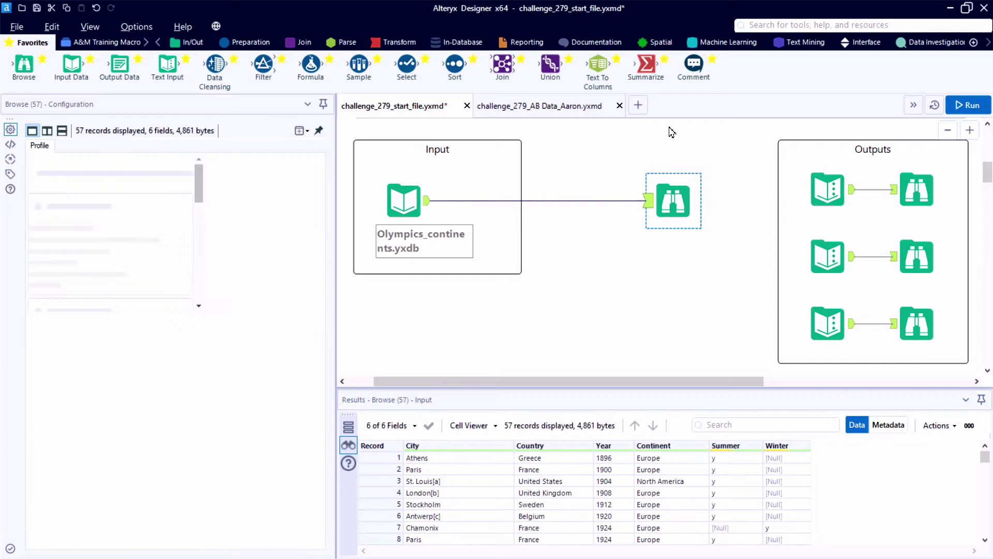
{"action": "left_click_drag", "start_coordinate": [646, 65], "coordinate": [540, 200]}
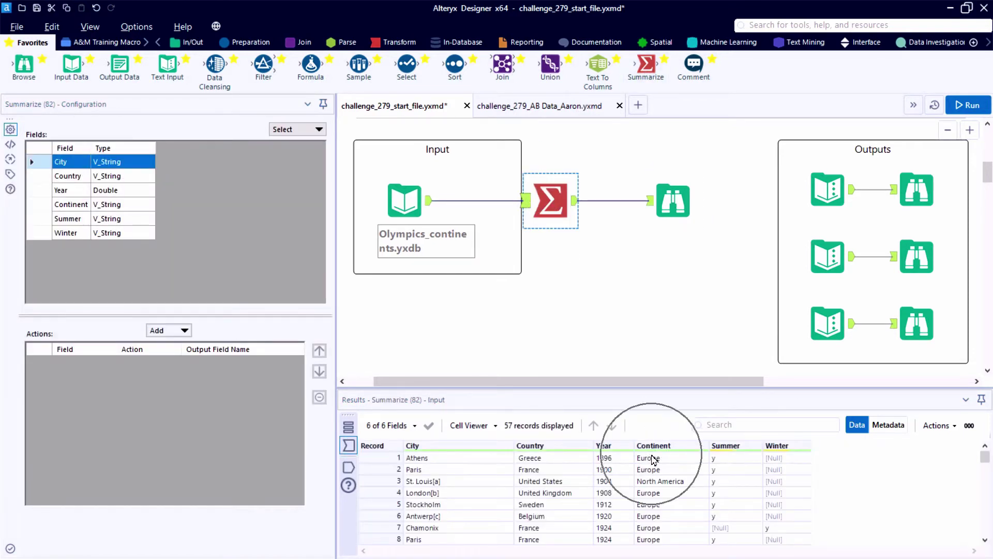
{"action": "left_click", "coordinate": [70, 205]}
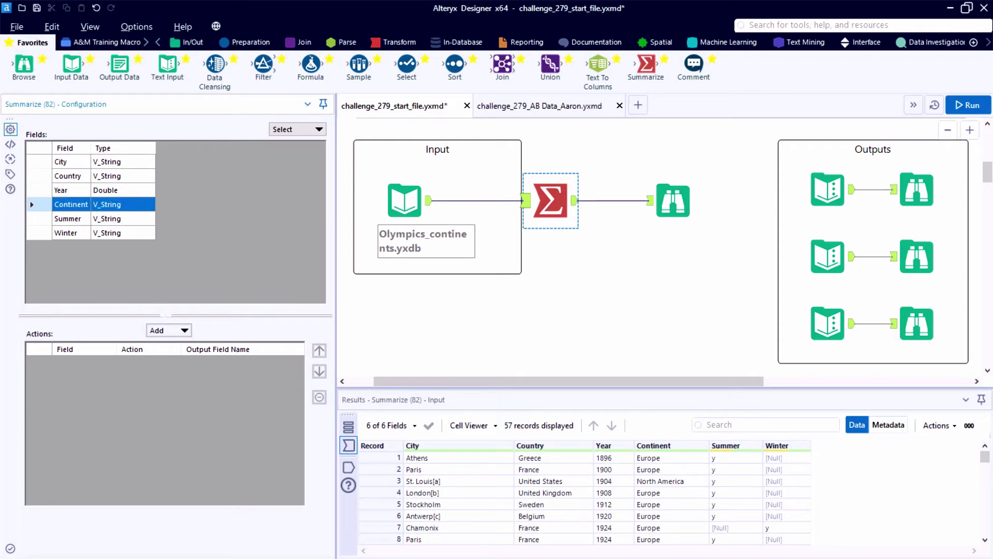
{"action": "left_click", "coordinate": [153, 330]}
{"action": "left_click", "coordinate": [190, 319]}
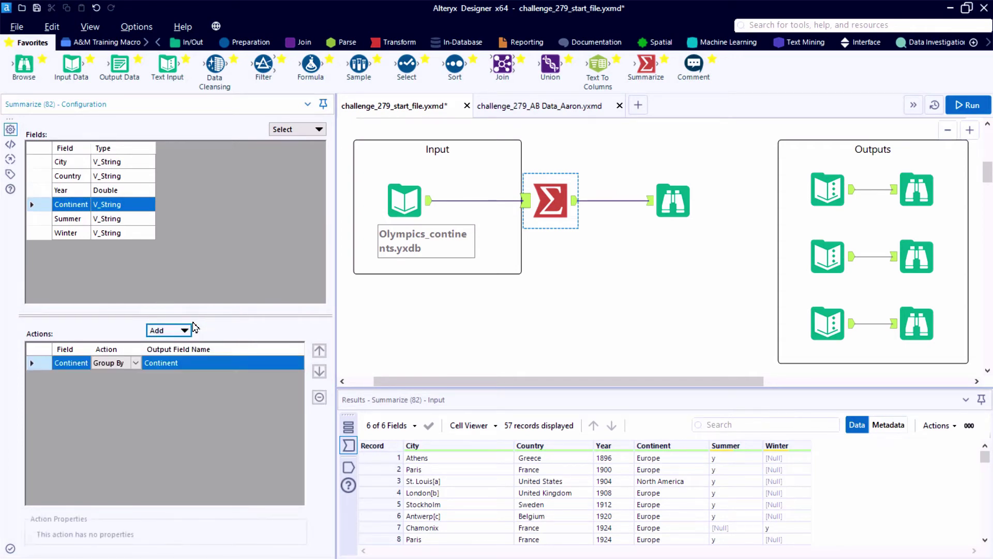
{"action": "key", "text": "ctrl+r"}
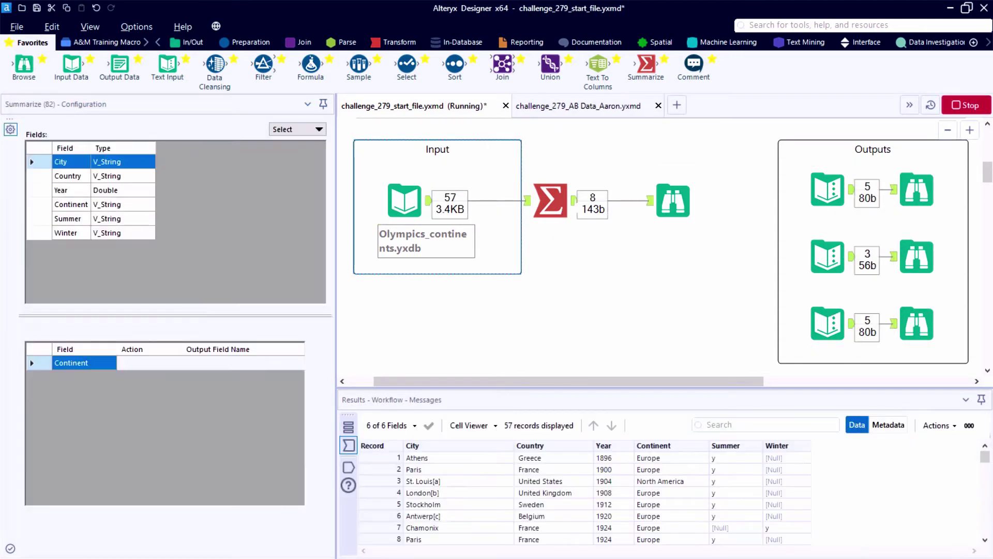
Review the 8 distinct Continent values and attach a Formula step to the input
{"action": "left_click_drag", "start_coordinate": [543, 203], "coordinate": [576, 204]}
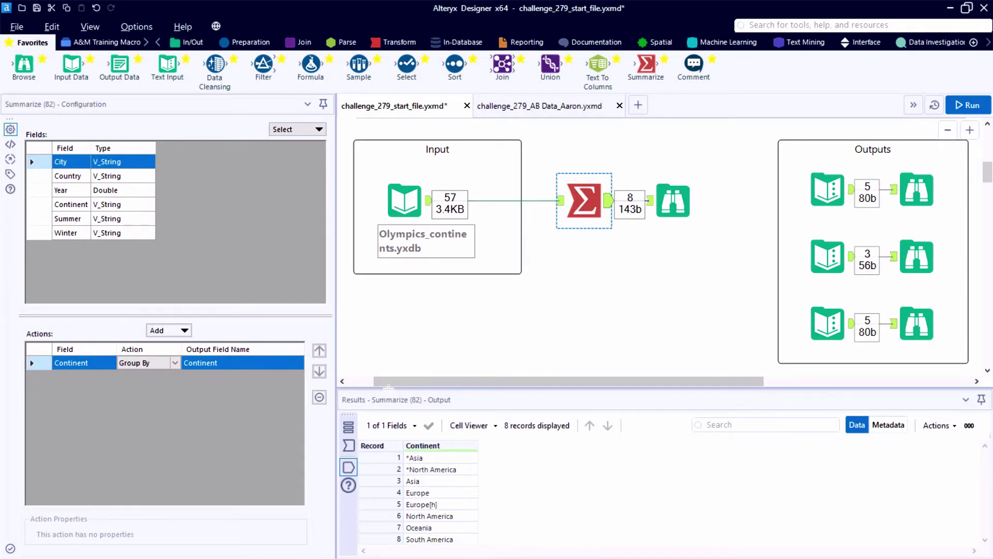
{"action": "left_click_drag", "start_coordinate": [393, 388], "coordinate": [391, 301]}
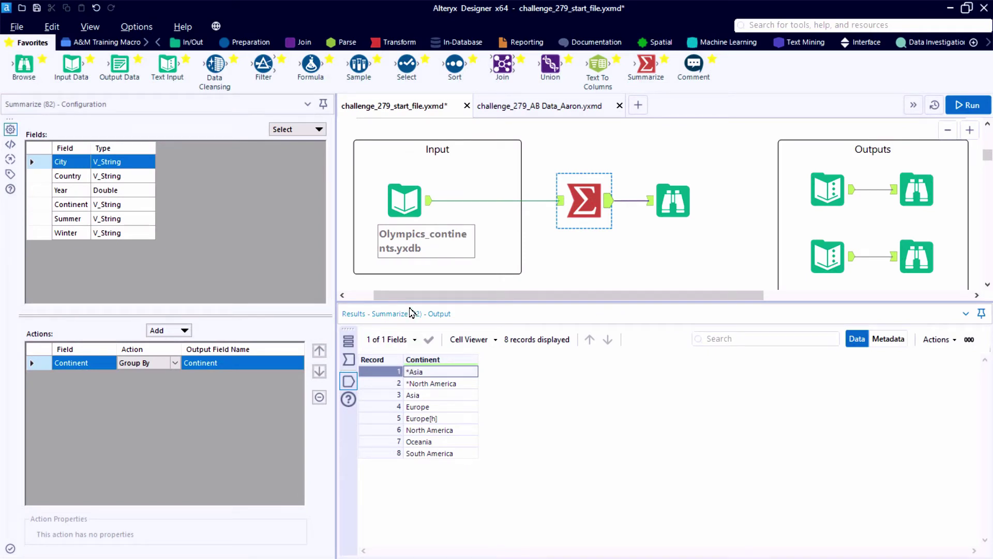
{"action": "left_click_drag", "start_coordinate": [311, 65], "coordinate": [546, 268]}
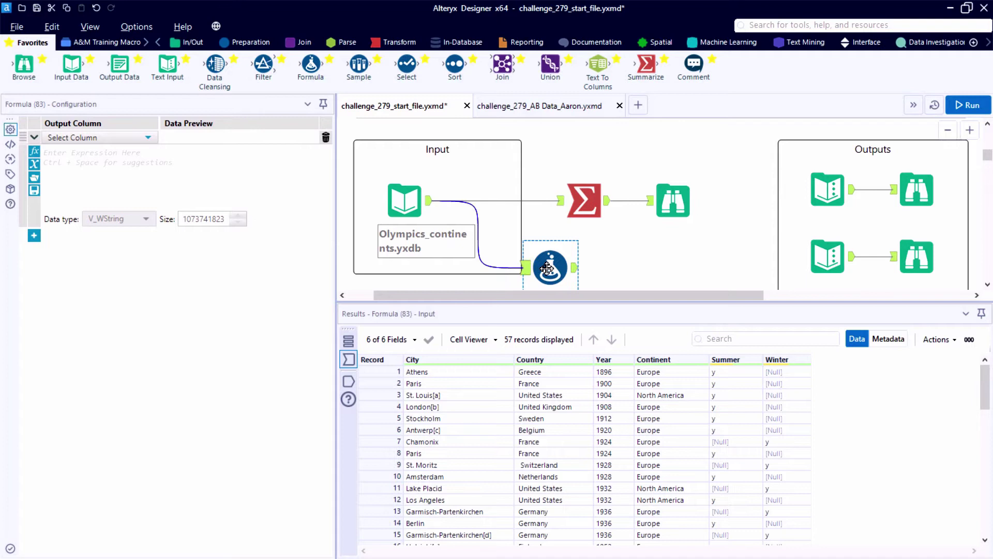
Set the new Formula's output column to Continent
{"action": "scroll", "coordinate": [666, 460], "scroll_direction": "down", "scroll_amount": 10}
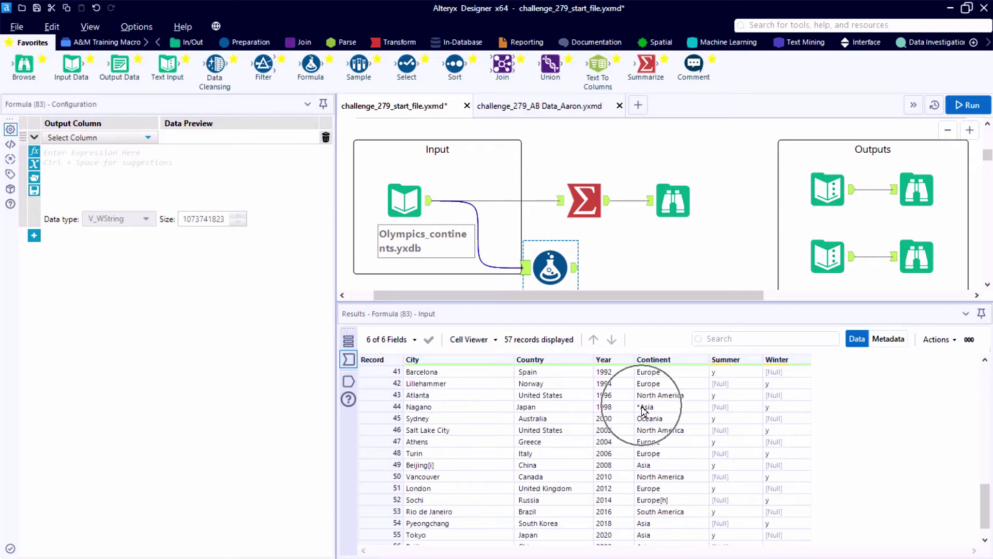
{"action": "left_click", "coordinate": [86, 138]}
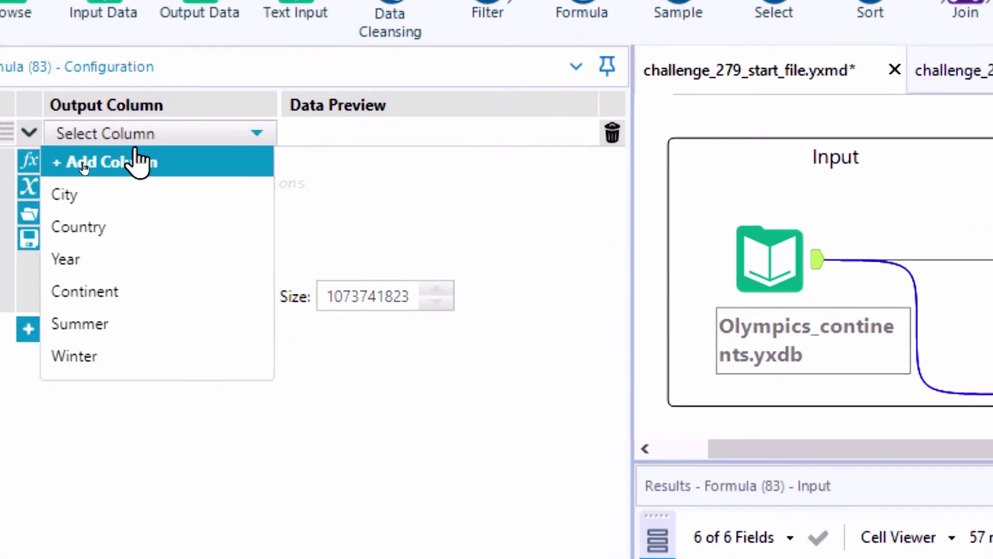
{"action": "left_click", "coordinate": [126, 290]}
Enter Replace([Continent], '*', '') as the expression and run the workflow
{"action": "type", "text": "R"}
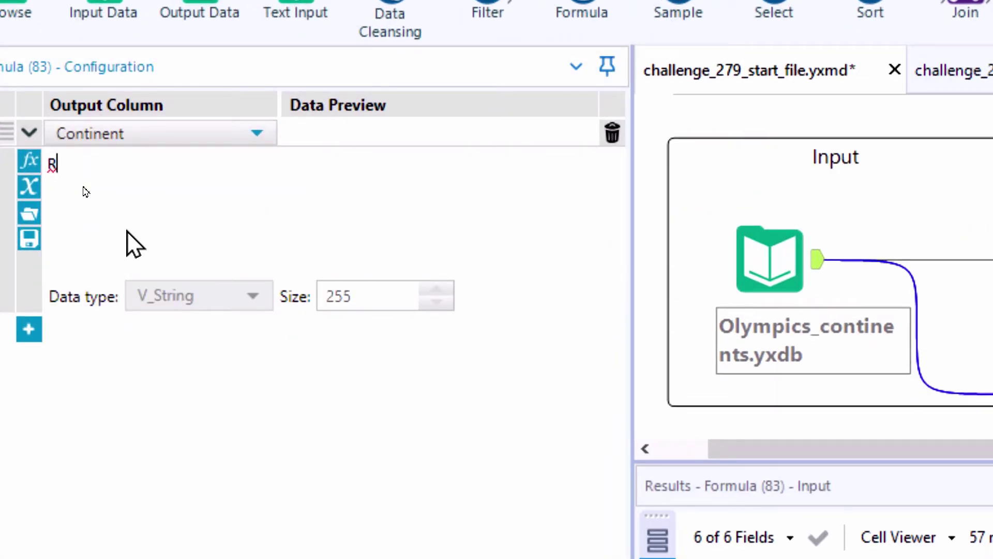
{"action": "type", "text": "EPL"}
{"action": "key", "text": "Up"}
{"action": "key", "text": "Up"}
{"action": "key", "text": "Up"}
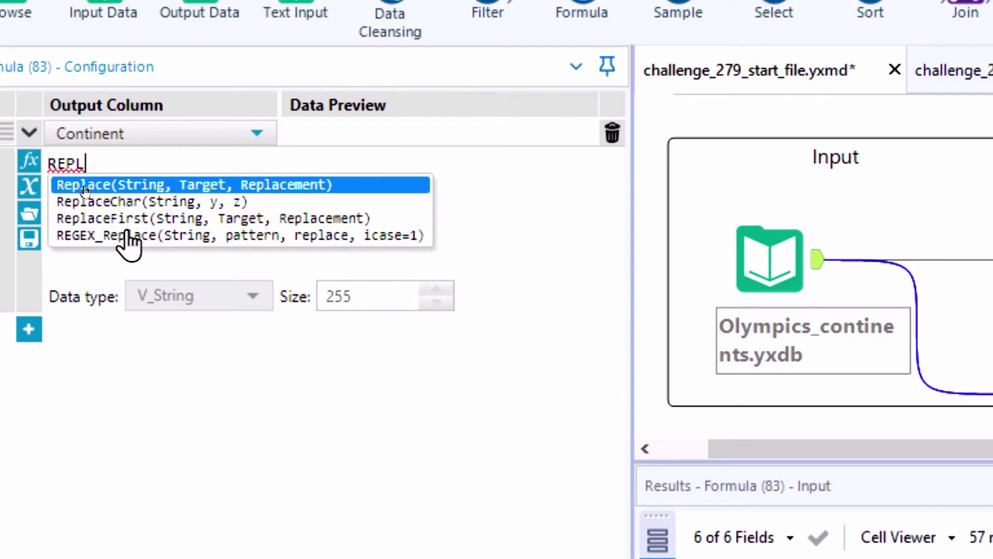
{"action": "key", "text": "Return"}
{"action": "type", "text": "[, Target, Replacement)"}
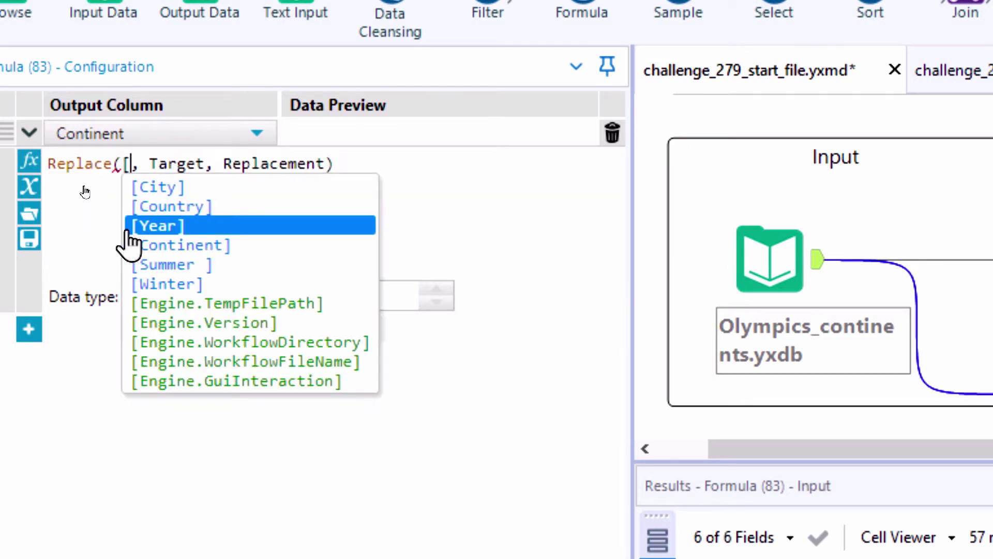
{"action": "left_click", "coordinate": [146, 244]}
{"action": "scroll", "coordinate": [231, 235], "scroll_direction": "up", "scroll_amount": 2}
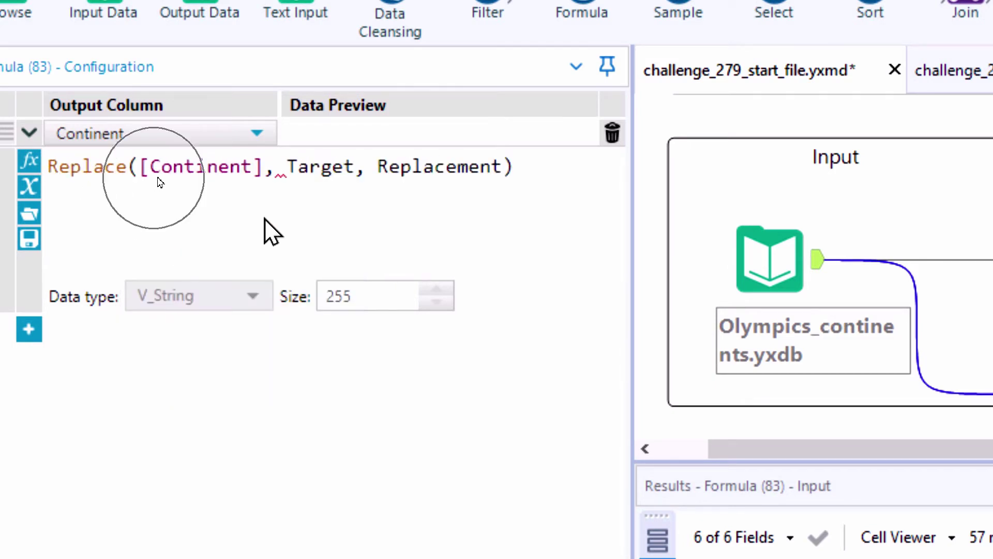
{"action": "double_click", "coordinate": [318, 166]}
{"action": "type", "text": "'"}
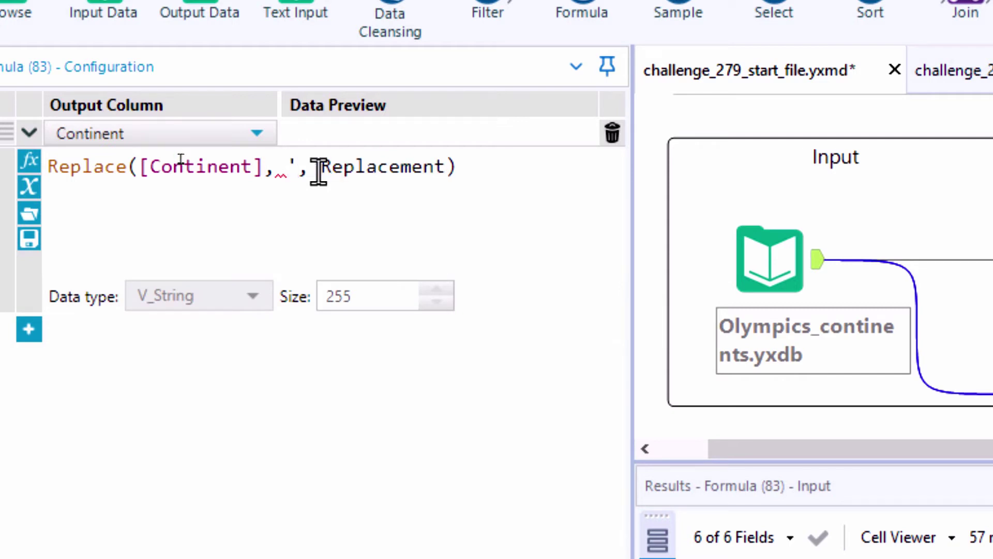
{"action": "type", "text": "*'"}
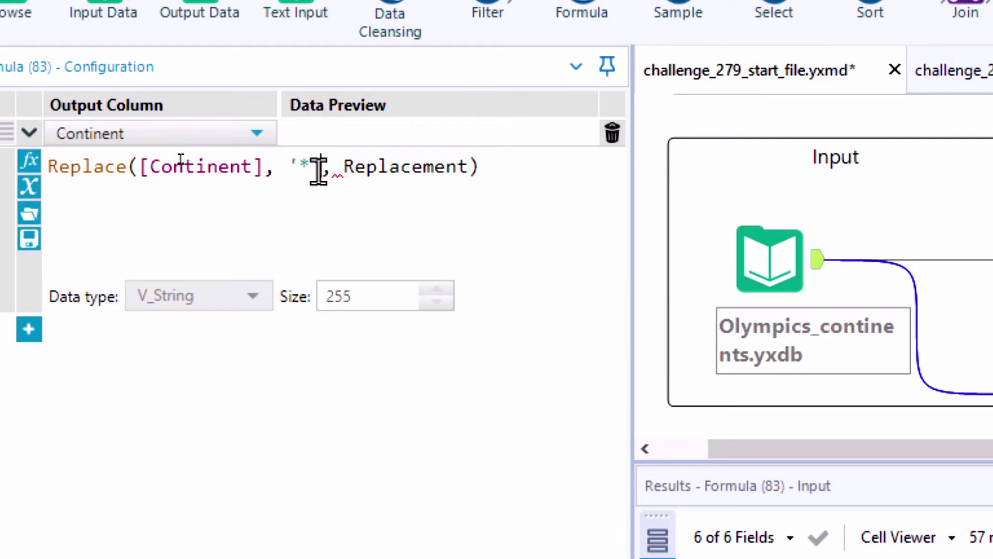
{"action": "double_click", "coordinate": [394, 166]}
{"action": "type", "text": "''"}
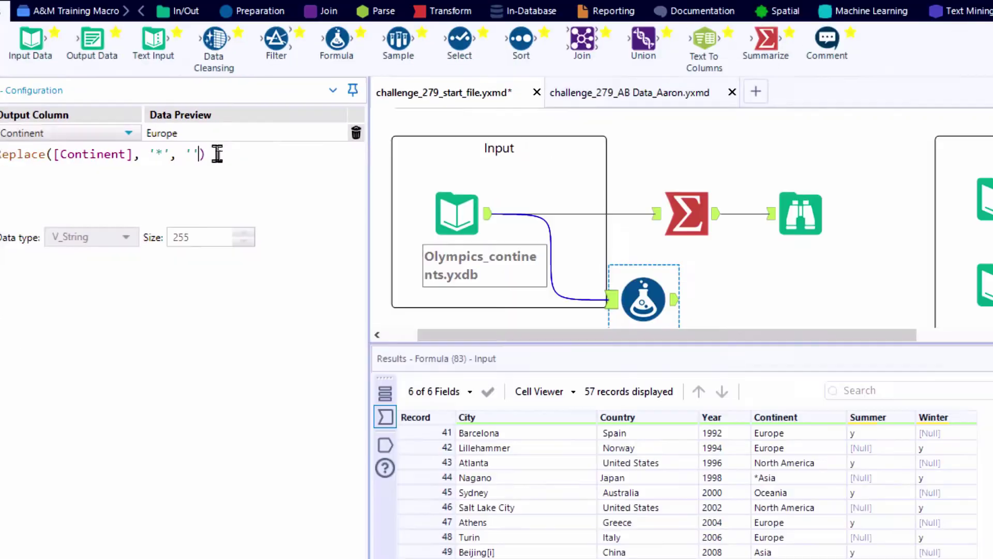
{"action": "key", "text": "ctrl+r"}
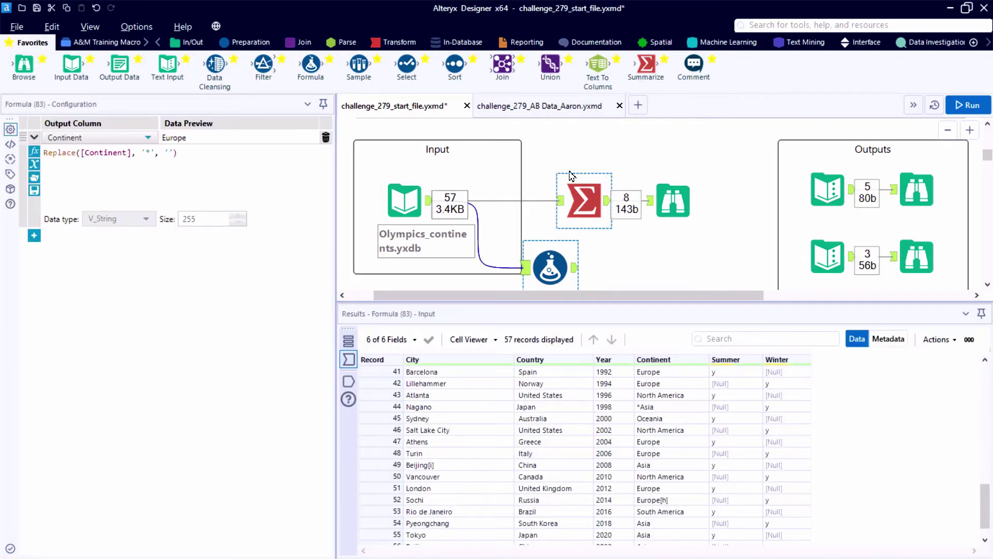
Duplicate the Summarize and Browse pair and feed it from the Formula output
{"action": "left_click_drag", "start_coordinate": [564, 164], "coordinate": [724, 203]}
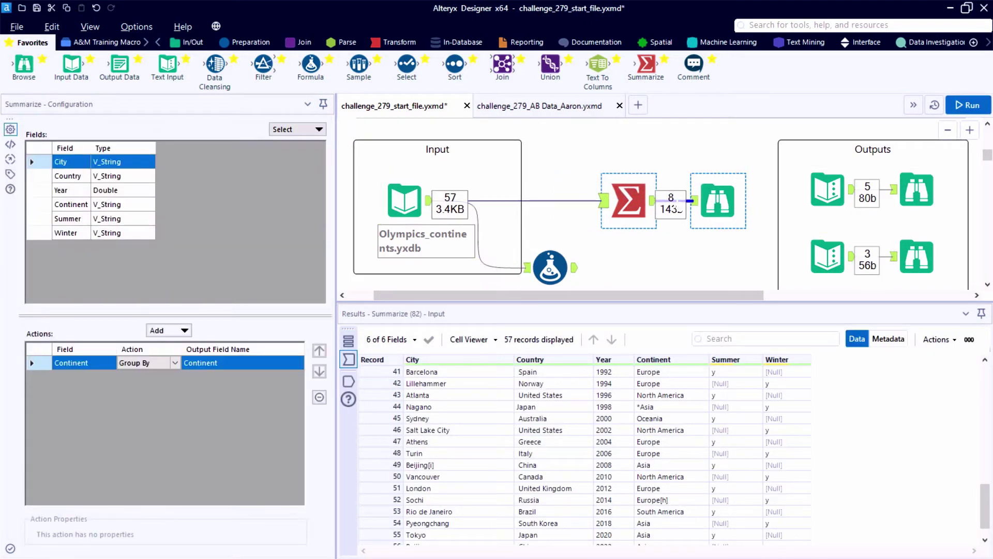
{"action": "right_click", "coordinate": [635, 203]}
{"action": "key", "text": "Escape"}
{"action": "right_click", "coordinate": [624, 247]}
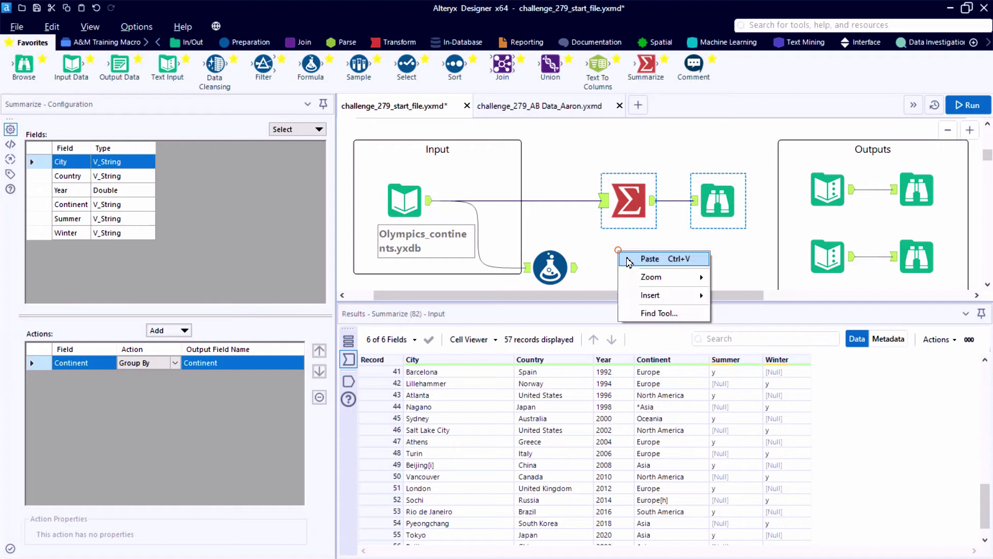
{"action": "left_click", "coordinate": [641, 259]}
{"action": "left_click_drag", "start_coordinate": [574, 267], "coordinate": [616, 280]}
{"action": "left_click_drag", "start_coordinate": [680, 271], "coordinate": [679, 258]}
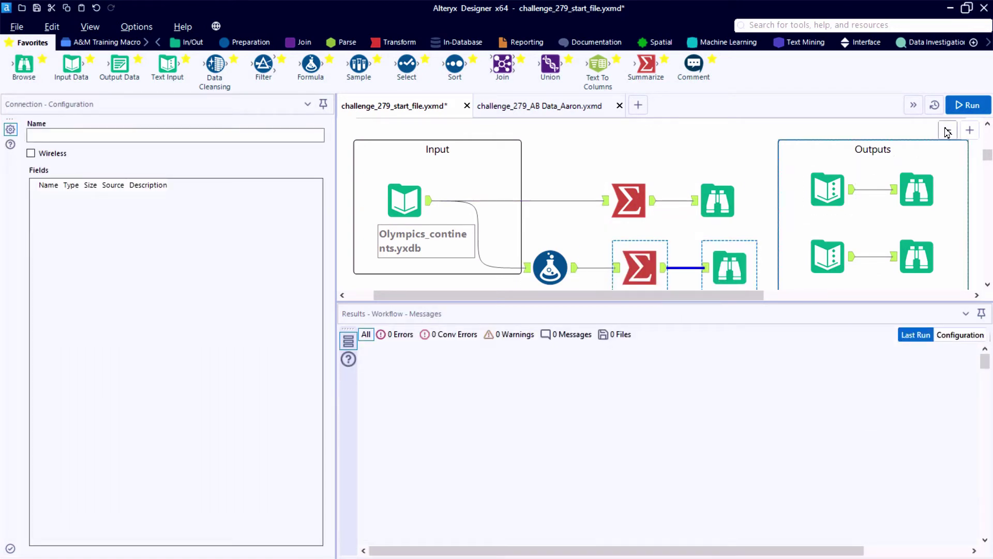
Run and compare the 6 cleaned groups with the original, spotting leftover Europe[h]
{"action": "left_click", "coordinate": [955, 105]}
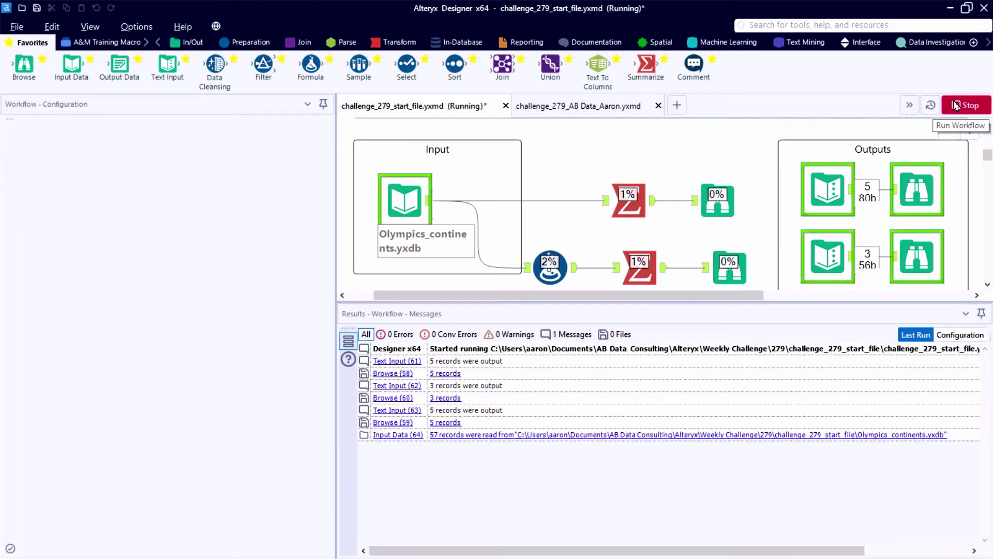
{"action": "left_click", "coordinate": [737, 267]}
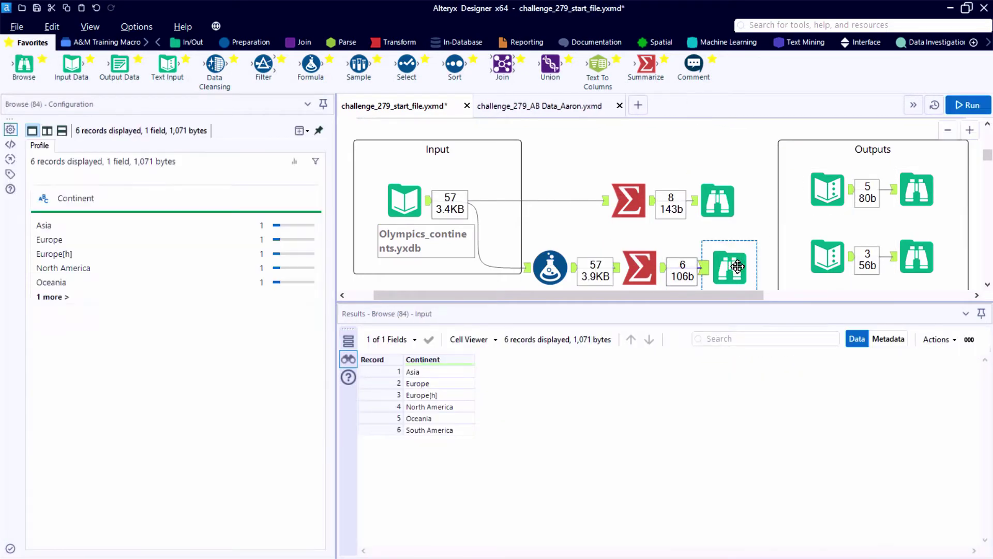
{"action": "left_click", "coordinate": [717, 200]}
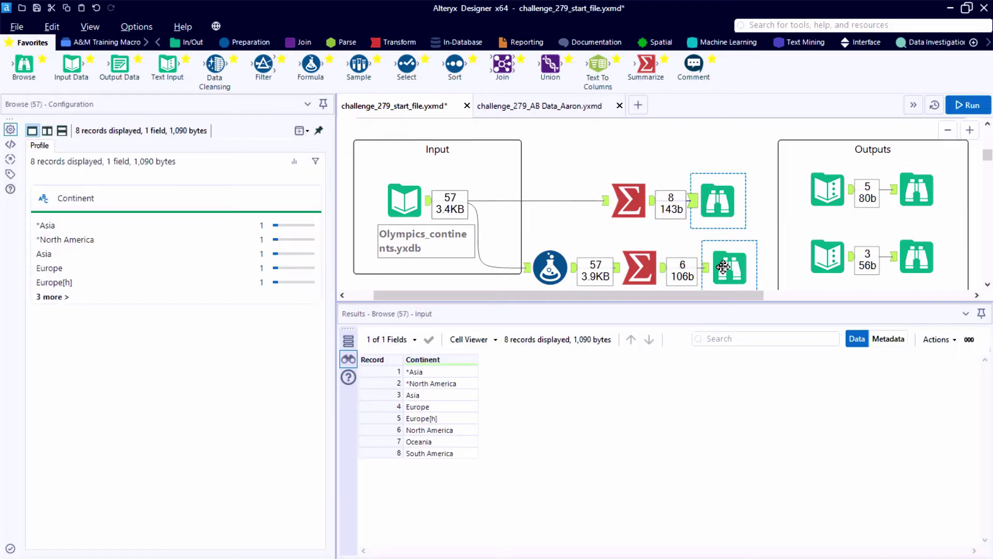
{"action": "left_click", "coordinate": [723, 267]}
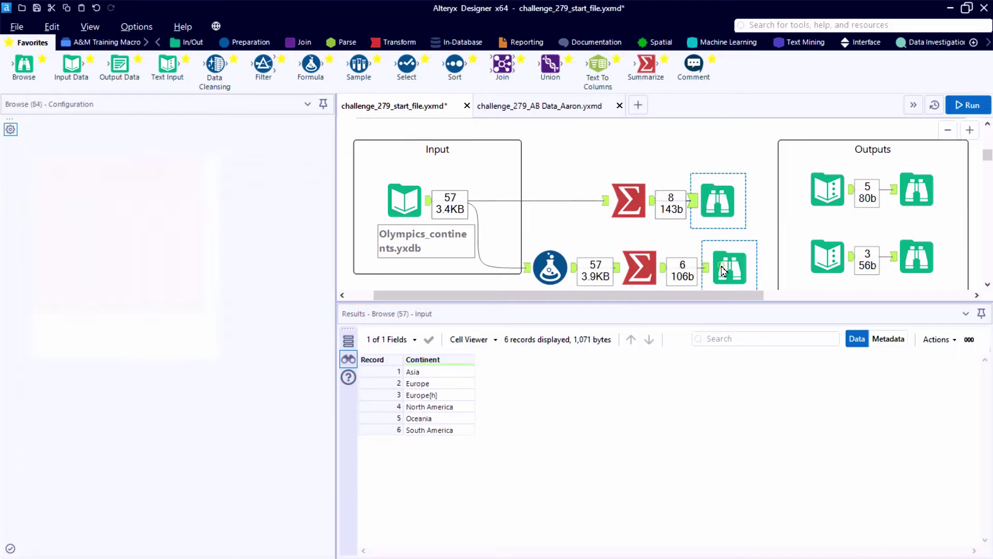
{"action": "left_click", "coordinate": [440, 395]}
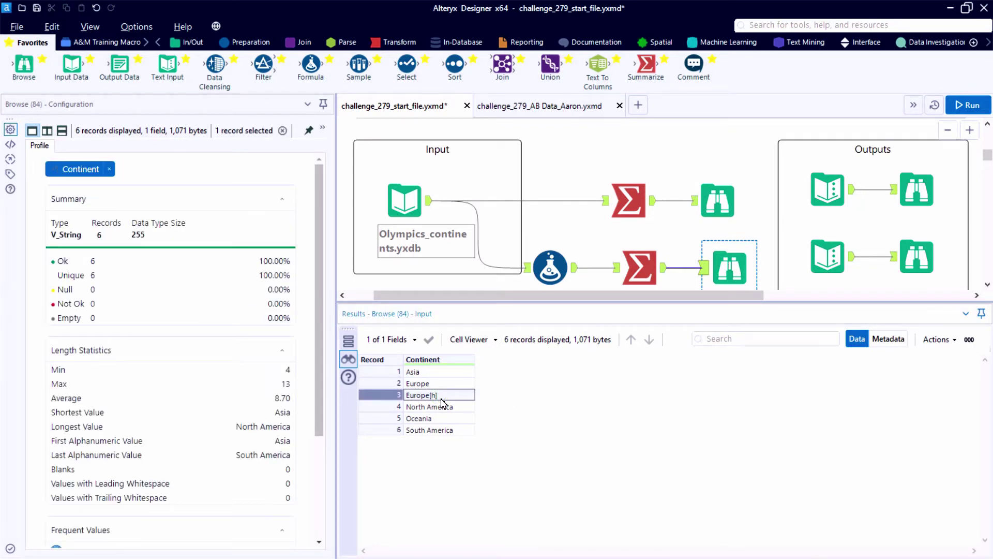
Set Connection Progress to Show so record counts appear on every connection
{"action": "left_click_drag", "start_coordinate": [468, 303], "coordinate": [455, 355]}
{"action": "left_click", "coordinate": [460, 331]}
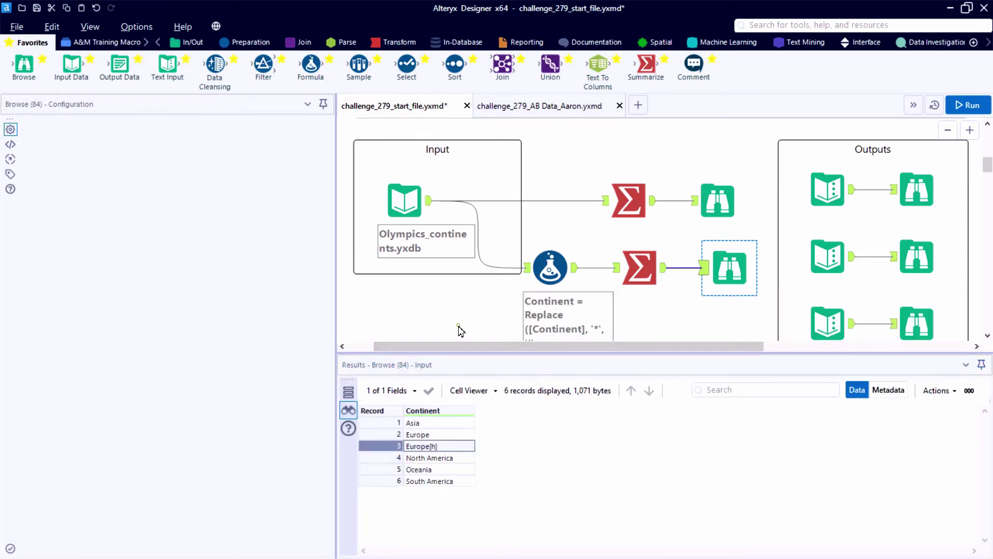
{"action": "left_click", "coordinate": [171, 216]}
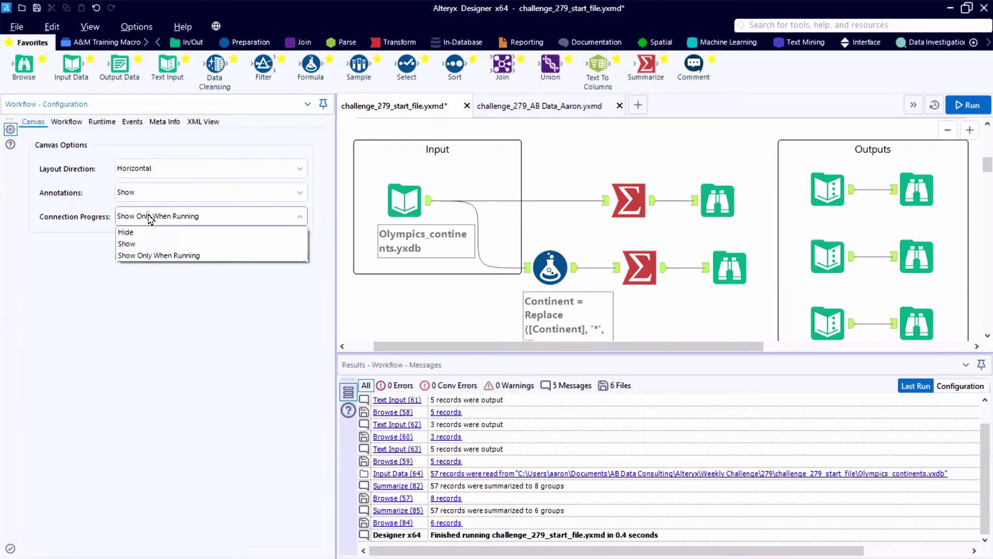
{"action": "left_click", "coordinate": [142, 248]}
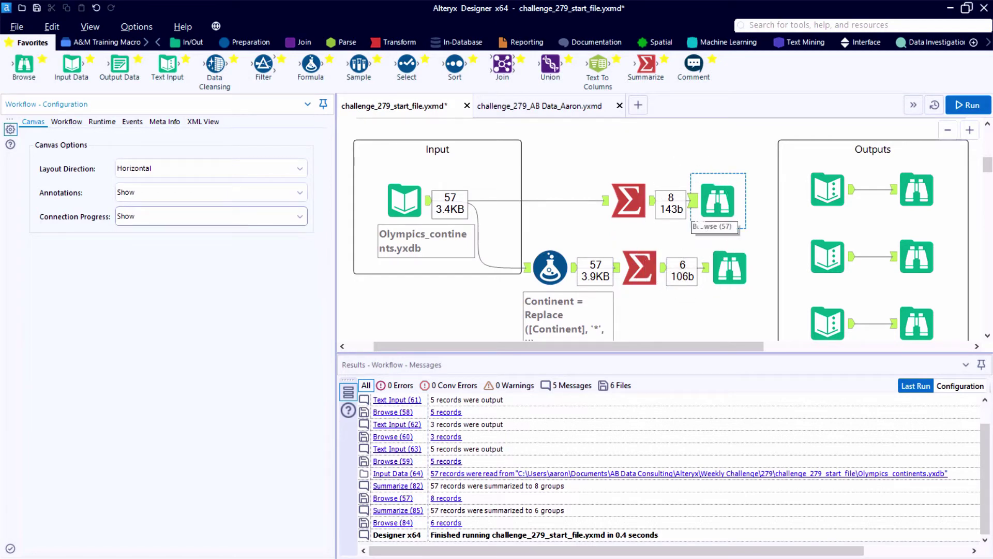
{"action": "left_click", "coordinate": [550, 268]}
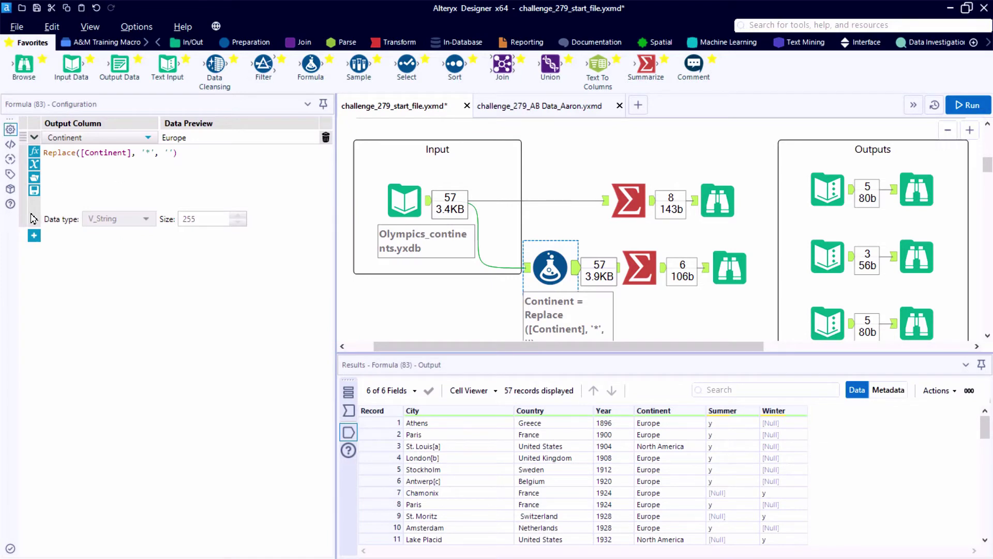
Add a second Continent calculation with a copy of the Replace expression
{"action": "scroll", "coordinate": [80, 195], "scroll_direction": "up", "scroll_amount": 2, "text": "ctrl"}
{"action": "left_click", "coordinate": [80, 195]}
{"action": "key", "text": "ctrl+a"}
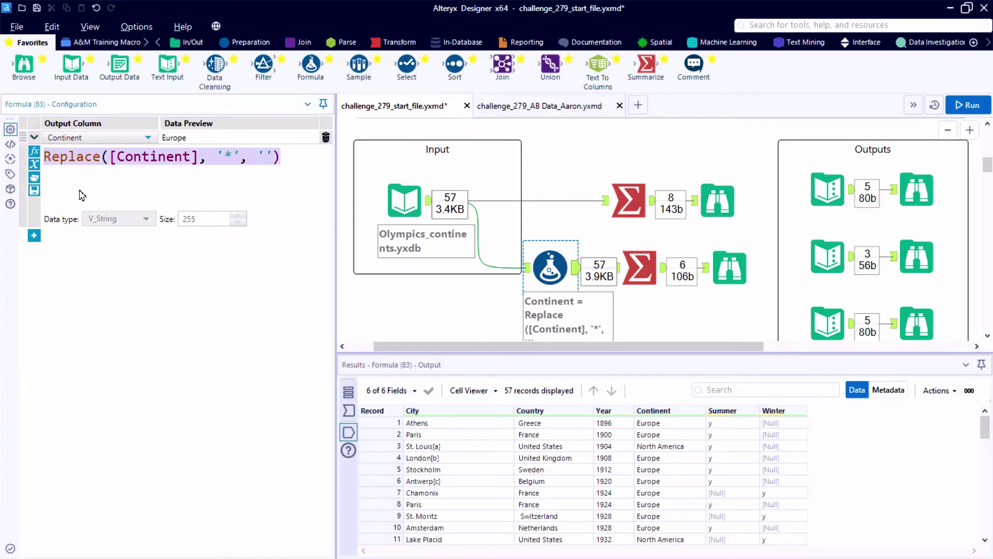
{"action": "right_click", "coordinate": [86, 164]}
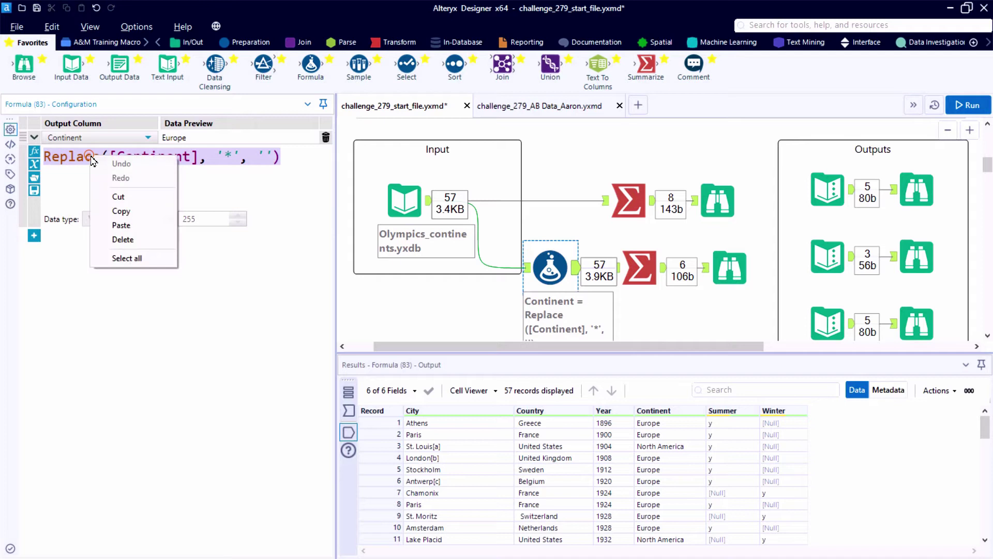
{"action": "left_click", "coordinate": [111, 213]}
{"action": "left_click", "coordinate": [35, 237]}
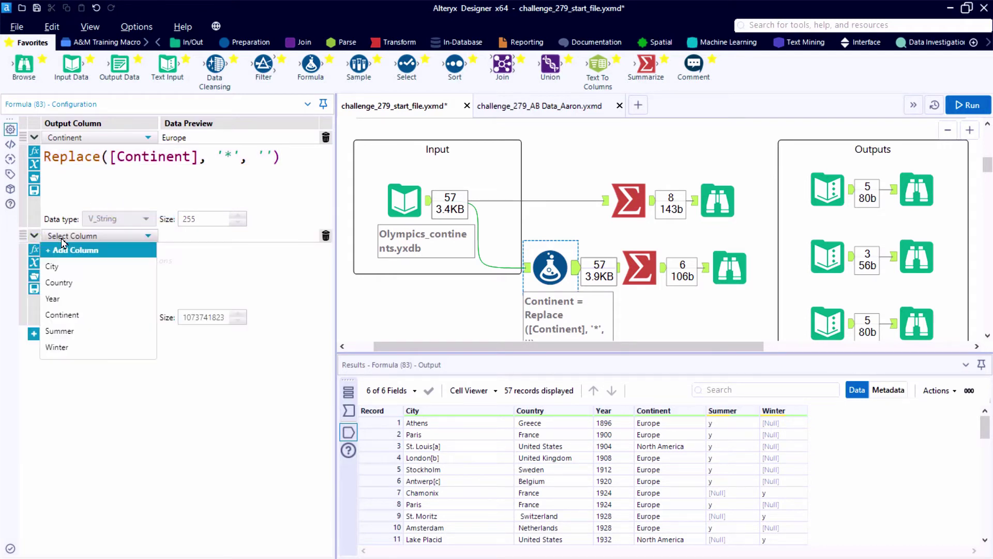
{"action": "left_click", "coordinate": [75, 313]}
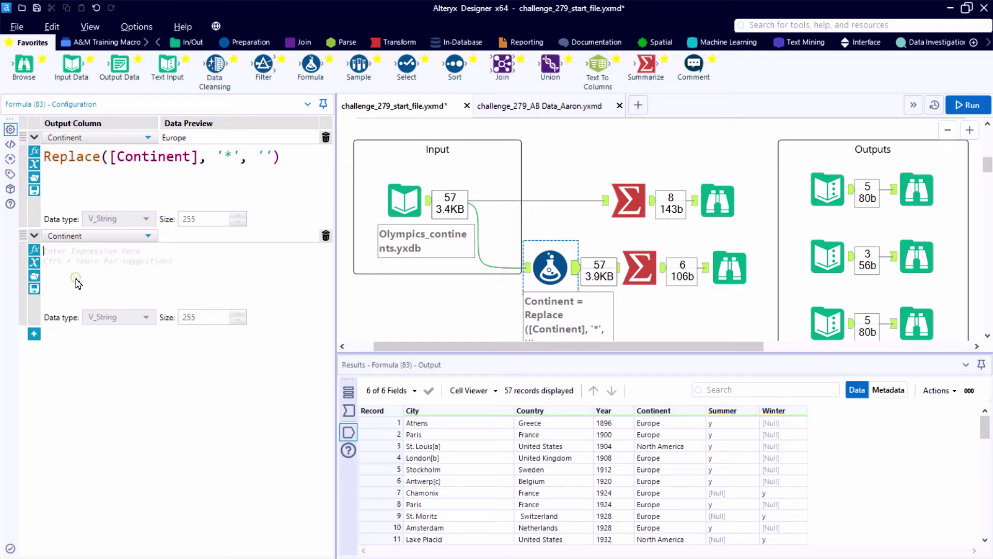
{"action": "key", "text": "ctrl+v"}
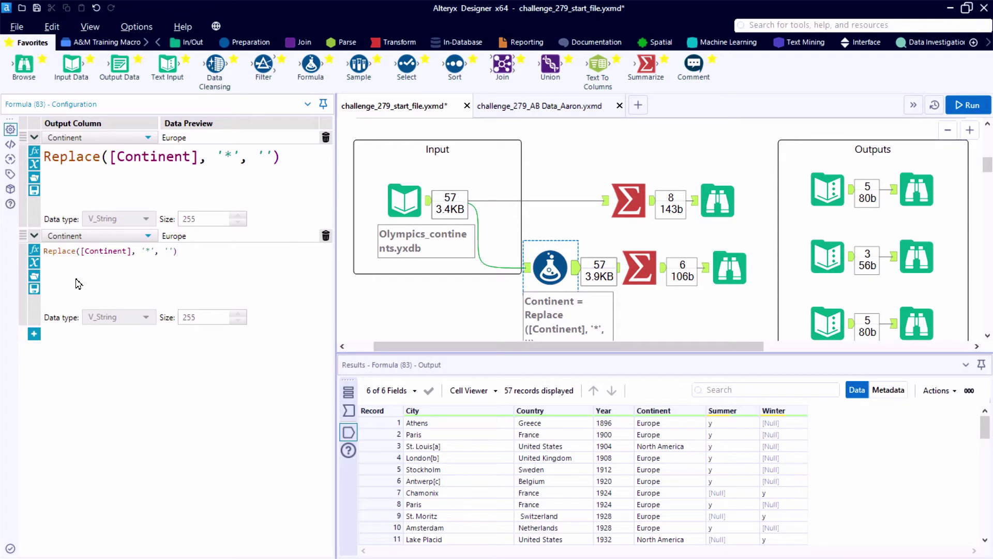
Replace '*' with '[h]' copied from record 52's Europe[h] value
{"action": "scroll", "coordinate": [670, 482], "scroll_direction": "down", "scroll_amount": 15}
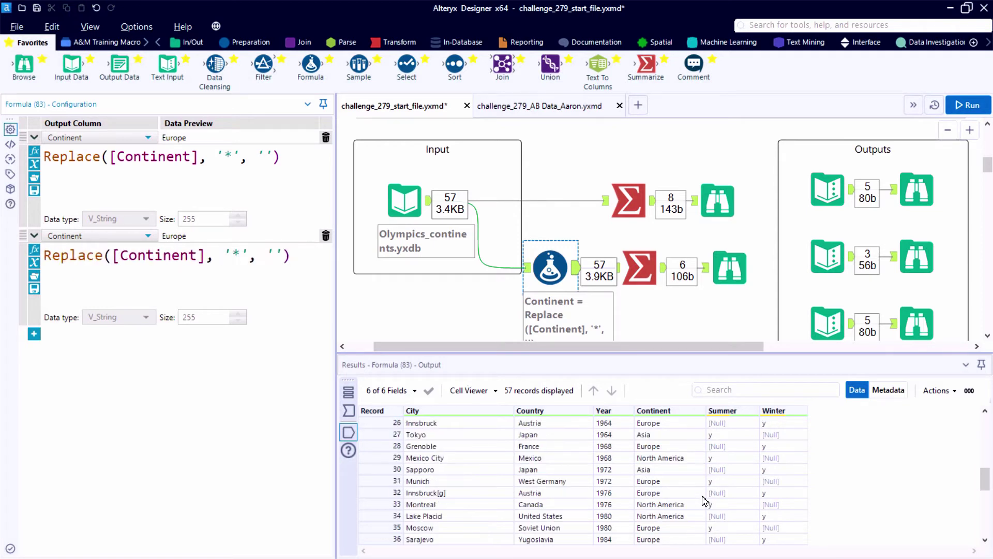
{"action": "left_click", "coordinate": [694, 485]}
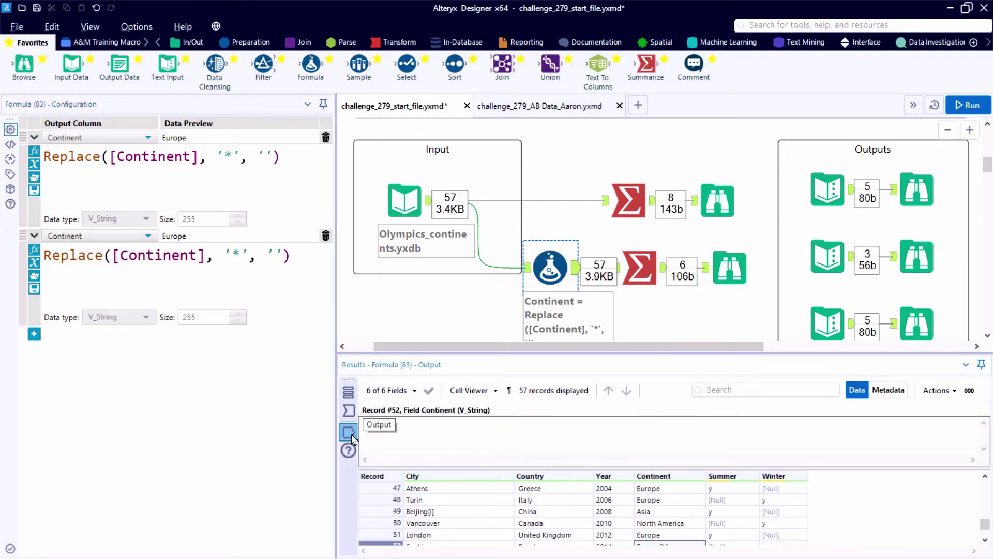
{"action": "left_click_drag", "start_coordinate": [386, 423], "coordinate": [394, 424]}
{"action": "right_click", "coordinate": [396, 428]}
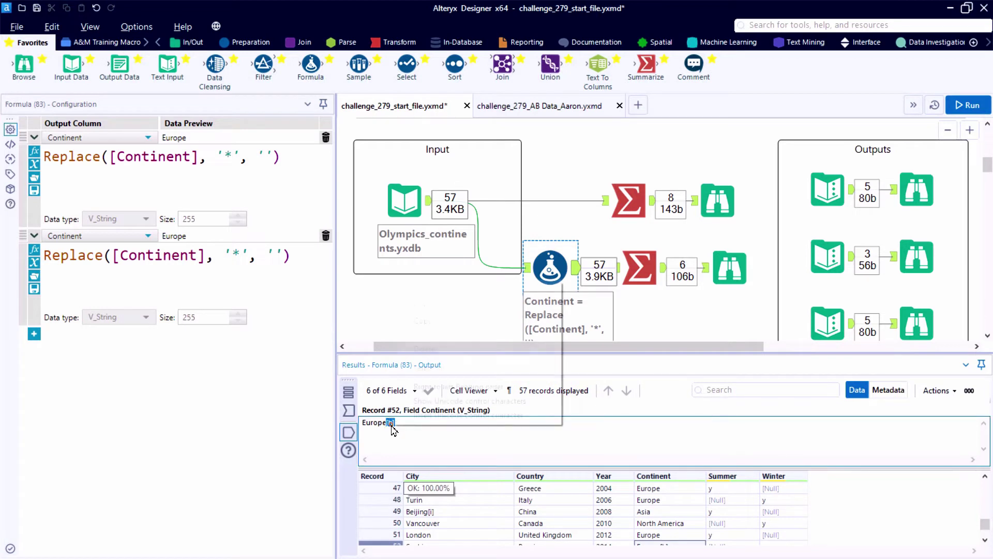
{"action": "left_click", "coordinate": [421, 320]}
{"action": "double_click", "coordinate": [235, 257]}
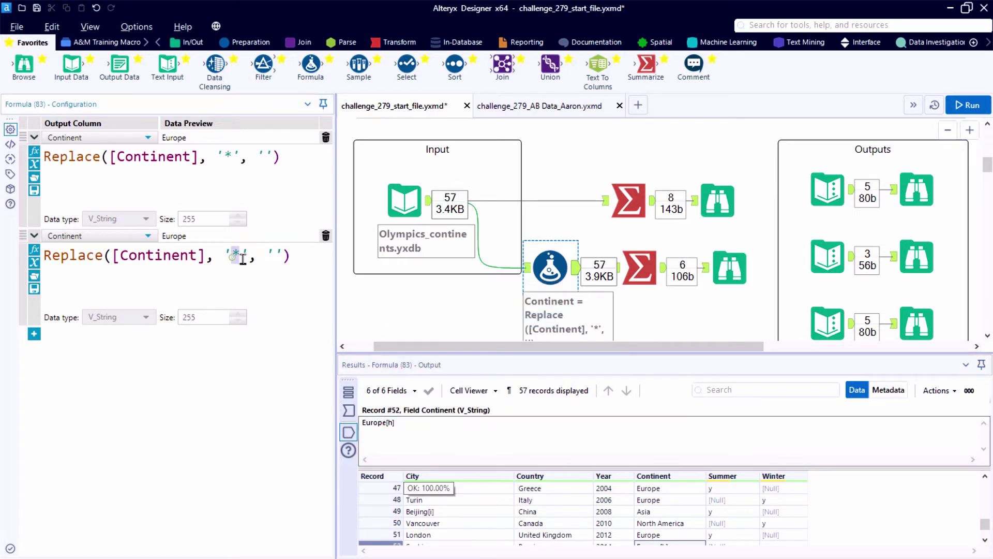
{"action": "right_click", "coordinate": [239, 260]}
{"action": "left_click", "coordinate": [266, 327]}
Run and check the 5 cleaned continents against the expected target counts
{"action": "left_click", "coordinate": [967, 105]}
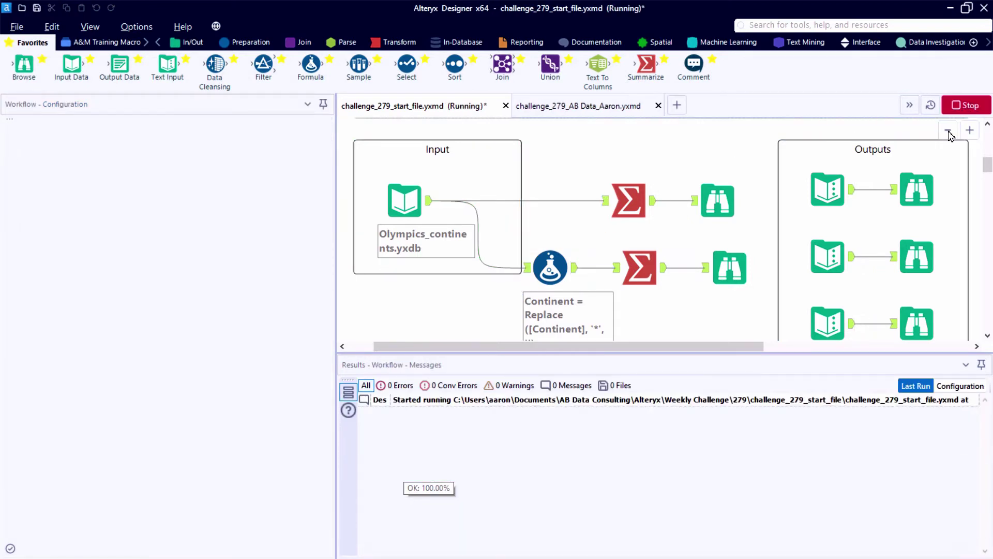
{"action": "left_click", "coordinate": [729, 267]}
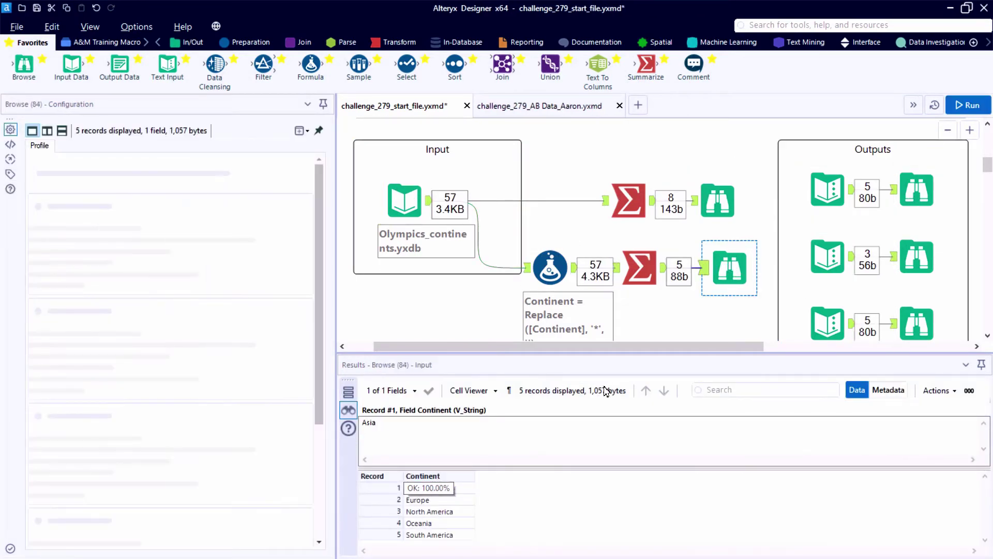
{"action": "left_click_drag", "start_coordinate": [531, 467], "coordinate": [519, 415]}
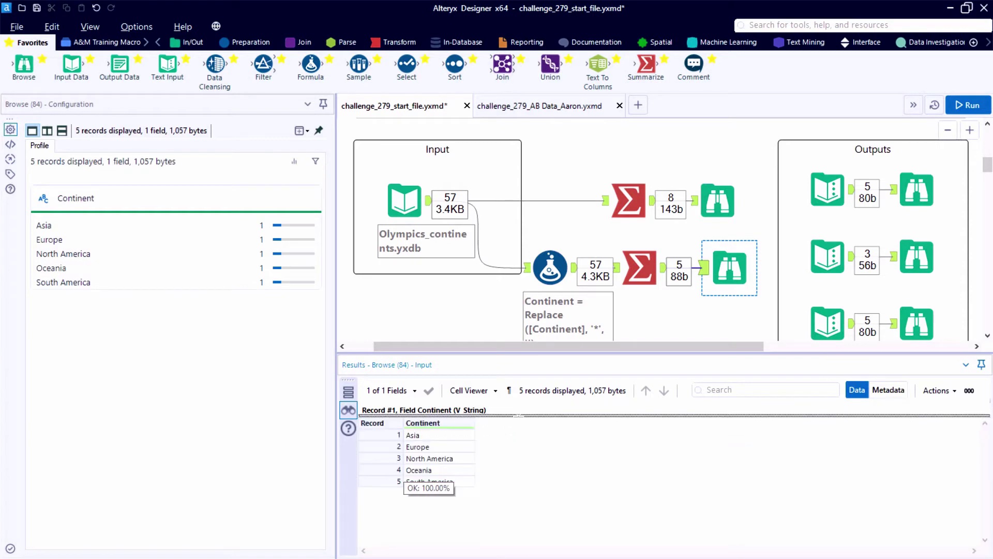
{"action": "left_click", "coordinate": [920, 328]}
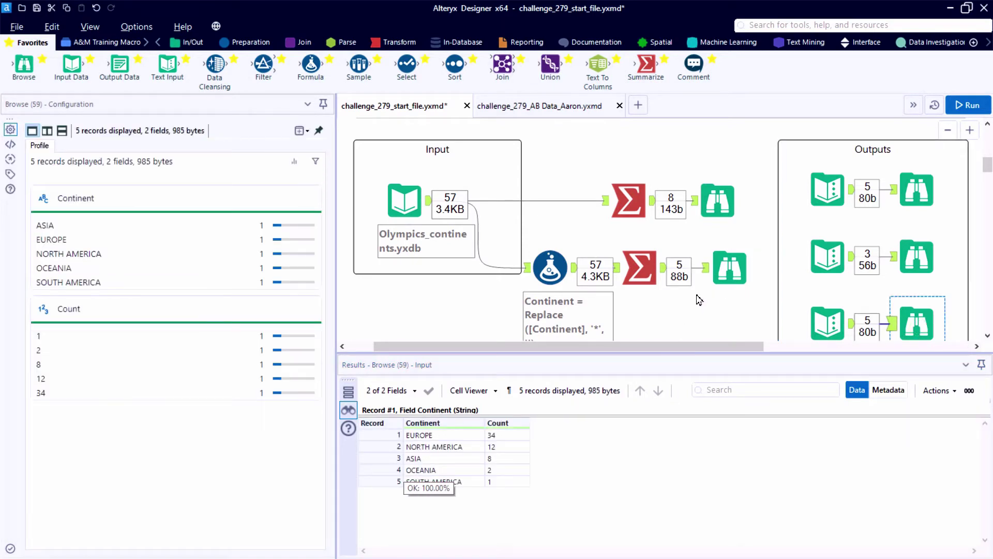
{"action": "left_click", "coordinate": [729, 268]}
{"action": "left_click", "coordinate": [447, 437]}
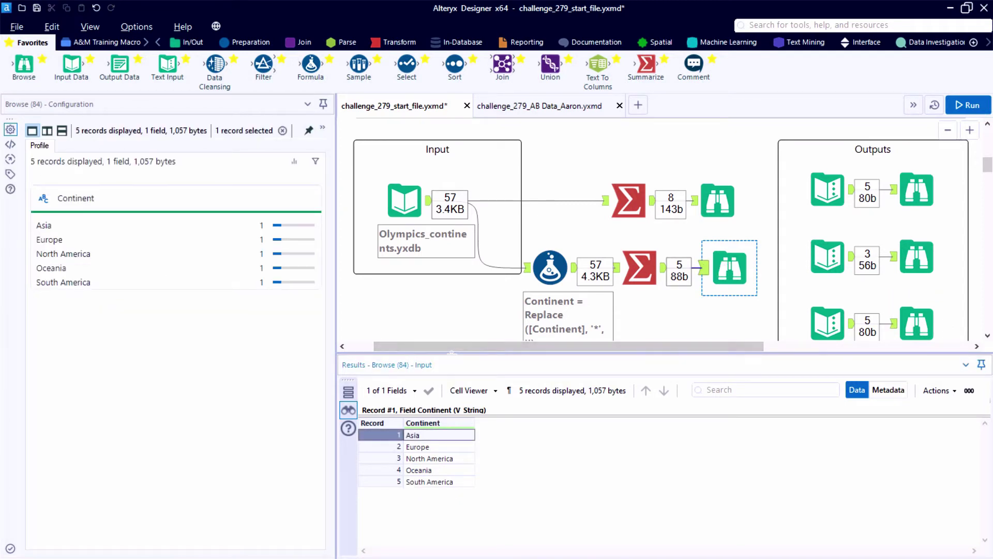
Move the Formula step down-left below the input section and enlarge the results pane
{"action": "left_click_drag", "start_coordinate": [454, 356], "coordinate": [456, 402]}
{"action": "scroll", "coordinate": [483, 331], "scroll_direction": "down", "scroll_amount": 3}
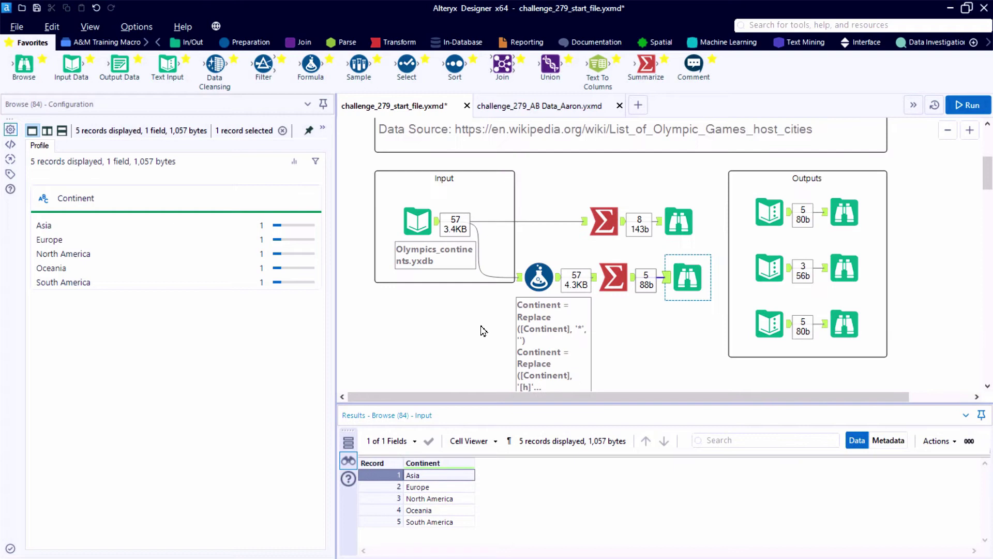
{"action": "scroll", "coordinate": [486, 331], "scroll_direction": "down", "scroll_amount": 1}
{"action": "scroll", "coordinate": [492, 330], "scroll_direction": "down", "scroll_amount": 1}
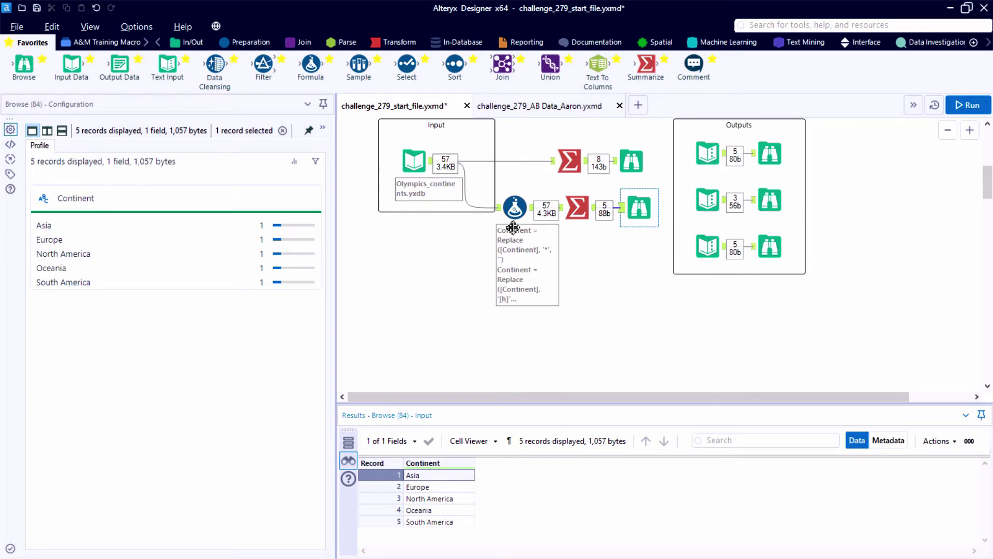
{"action": "left_click_drag", "start_coordinate": [516, 209], "coordinate": [462, 317]}
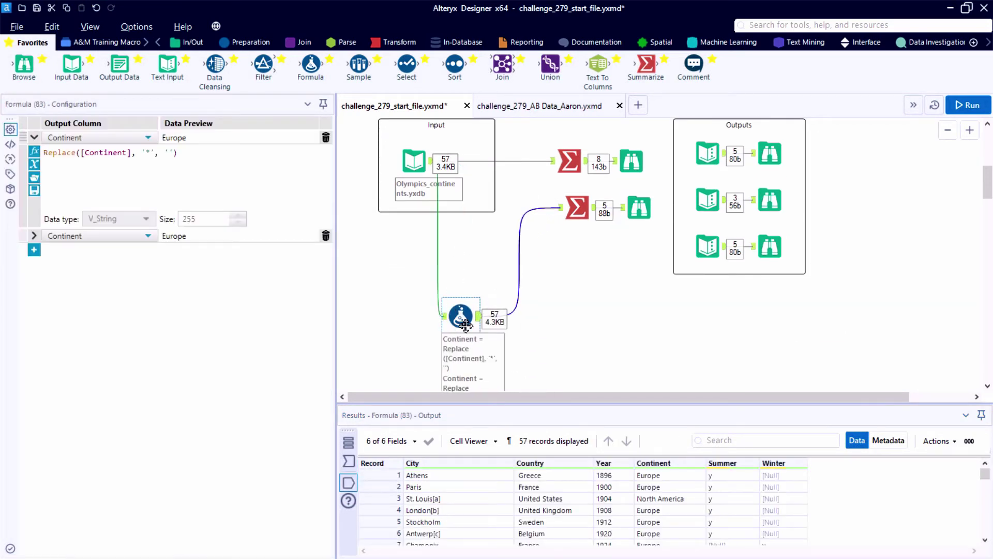
{"action": "scroll", "coordinate": [463, 331], "scroll_direction": "up", "scroll_amount": 3}
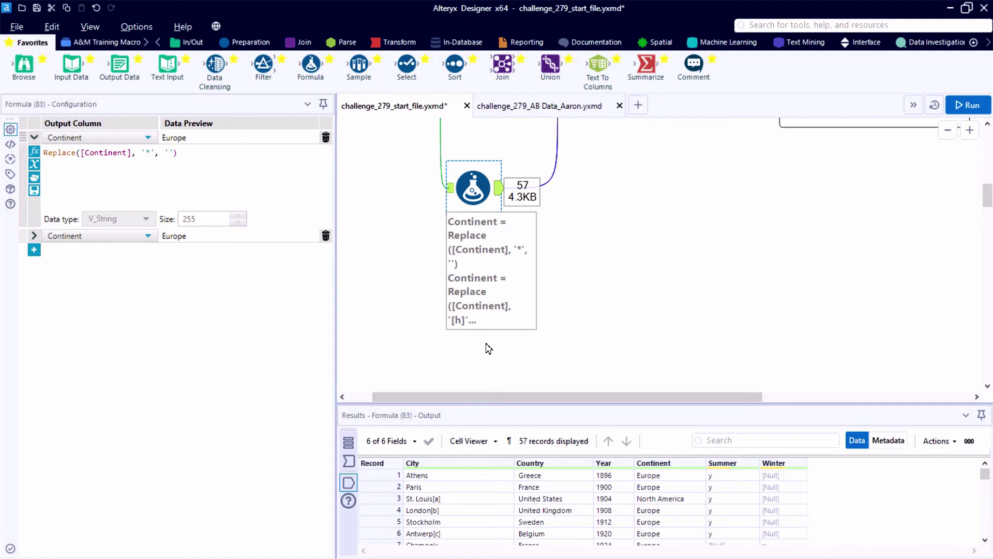
{"action": "left_click_drag", "start_coordinate": [499, 404], "coordinate": [514, 300]}
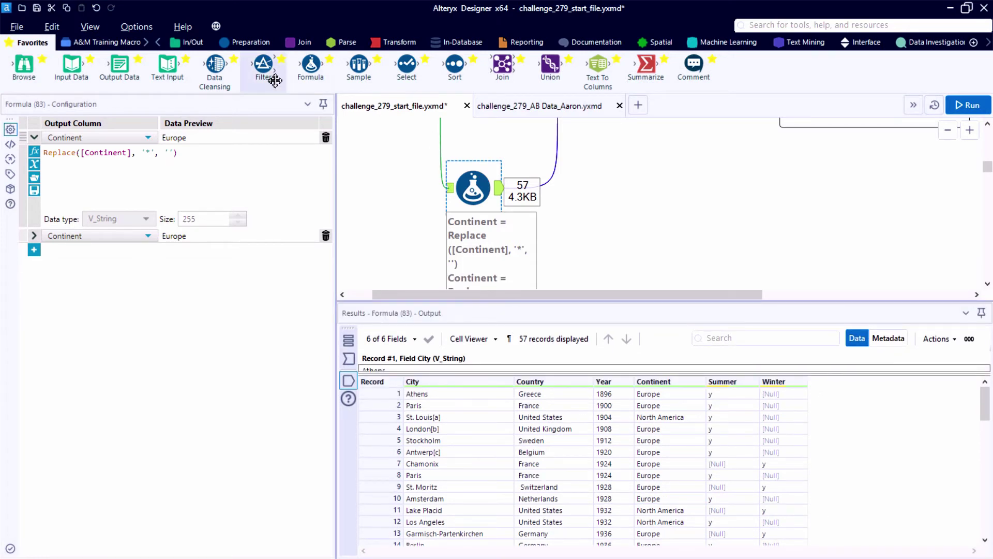
Add a Filter after the Formula keeping records where Summer equals y
{"action": "left_click_drag", "start_coordinate": [739, 455], "coordinate": [761, 467]}
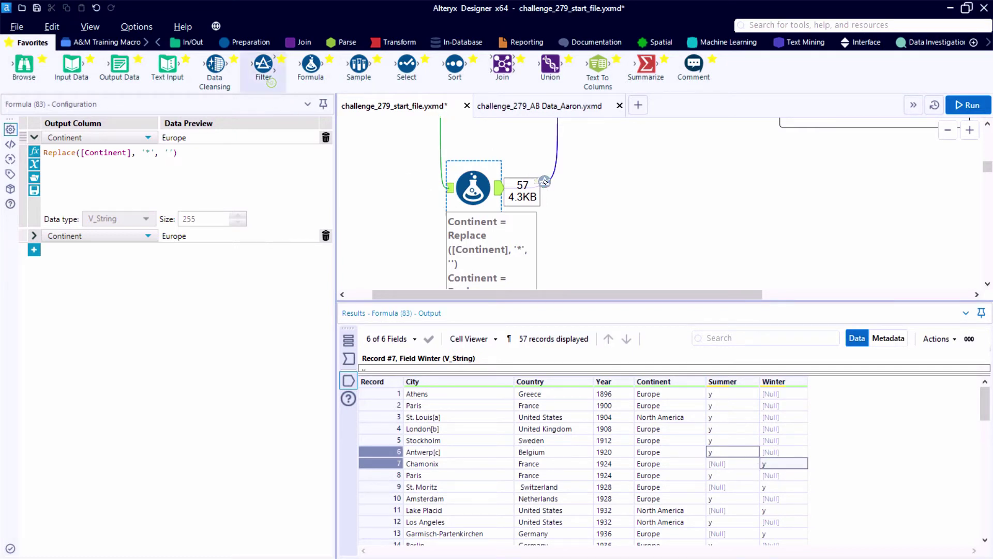
{"action": "left_click_drag", "start_coordinate": [269, 78], "coordinate": [637, 190]}
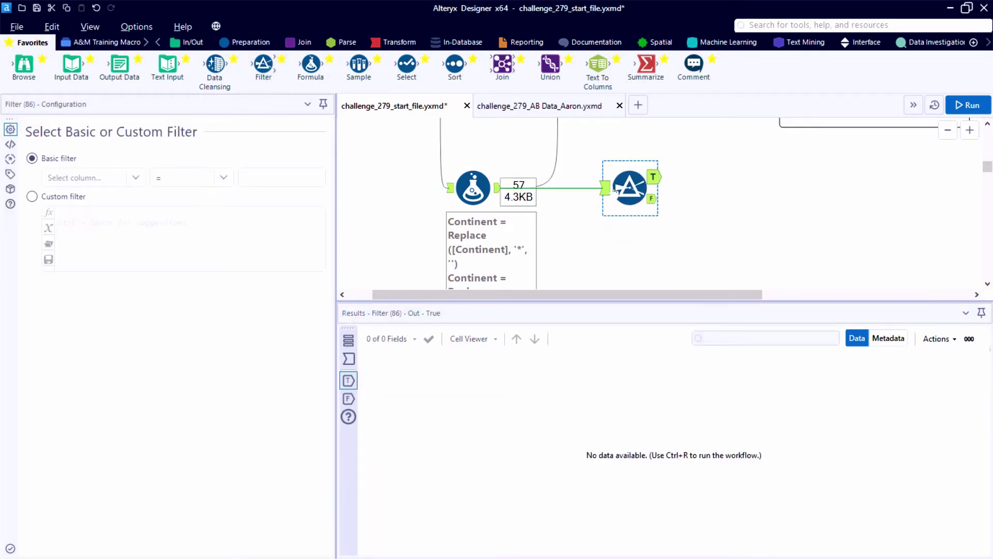
{"action": "left_click", "coordinate": [614, 190]}
{"action": "left_click", "coordinate": [732, 373]}
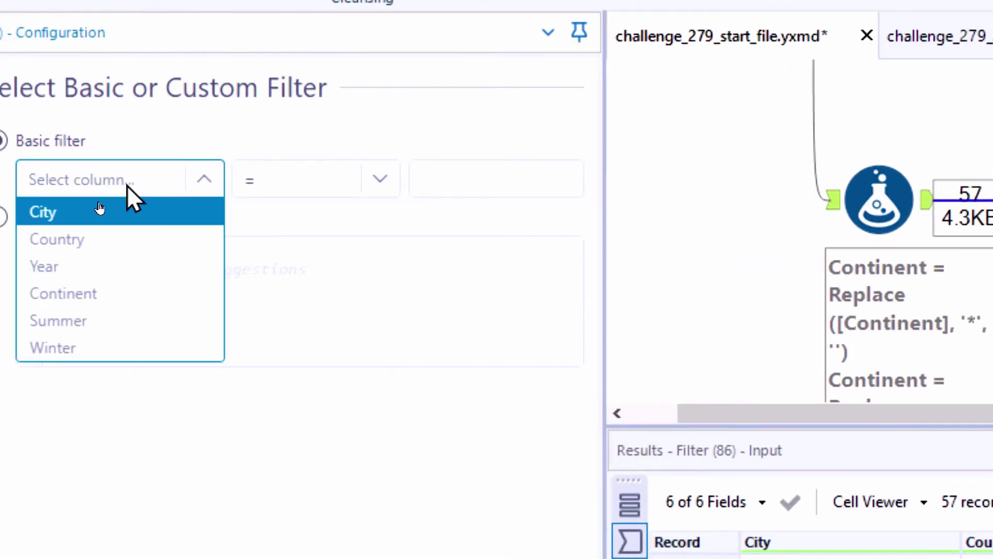
{"action": "left_click", "coordinate": [106, 323]}
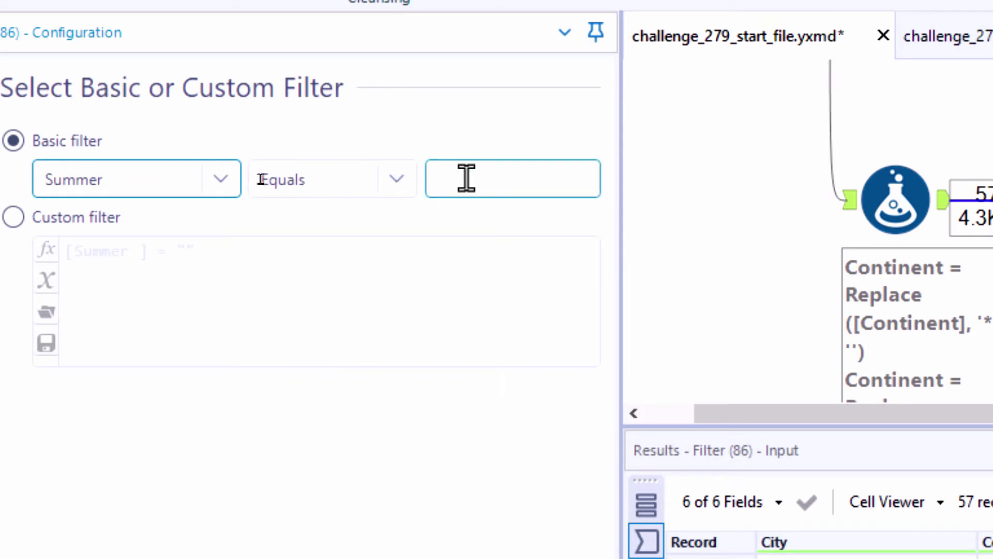
{"action": "left_click", "coordinate": [466, 178]}
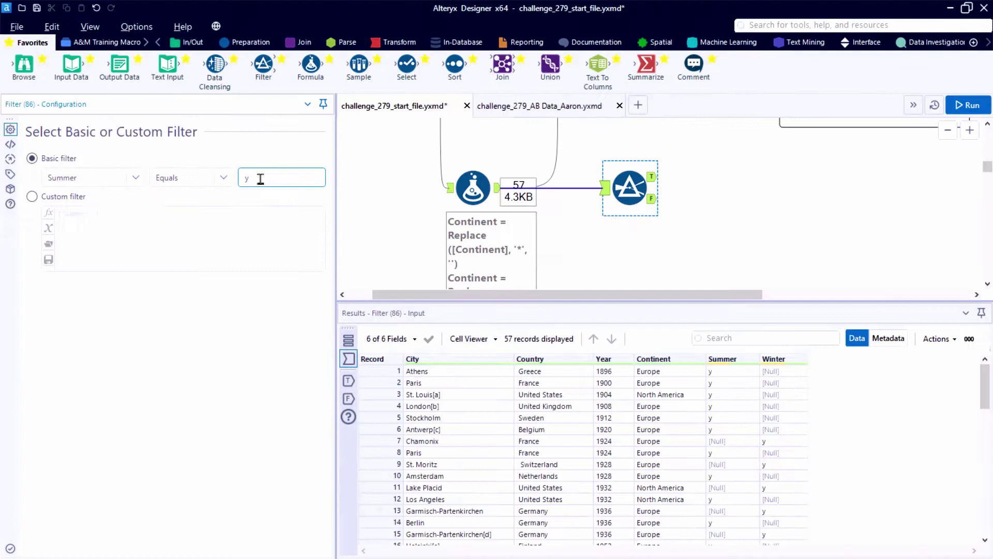
{"action": "right_click", "coordinate": [629, 192]}
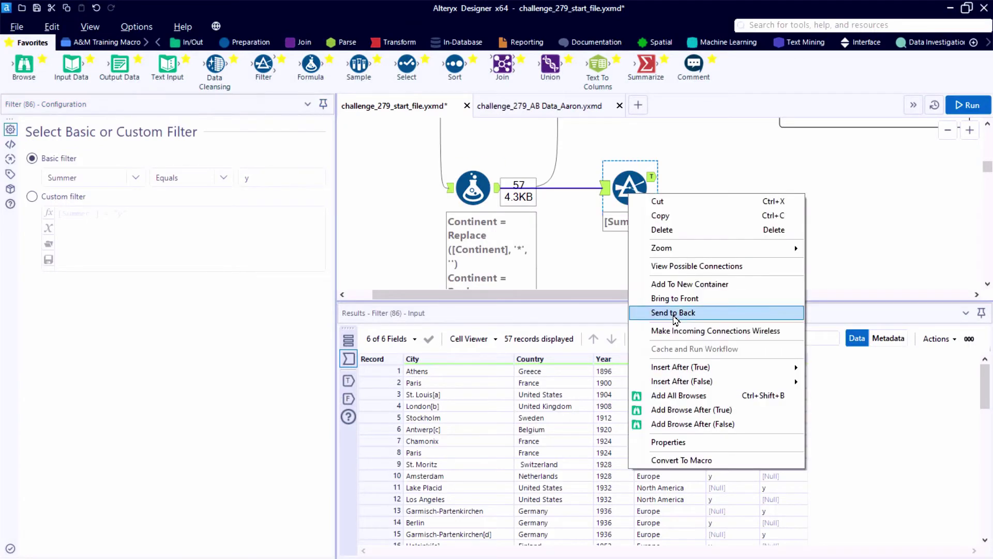
Add Browse viewers to both Filter outputs, run for 31/26 records, and space them apart
{"action": "left_click", "coordinate": [677, 397]}
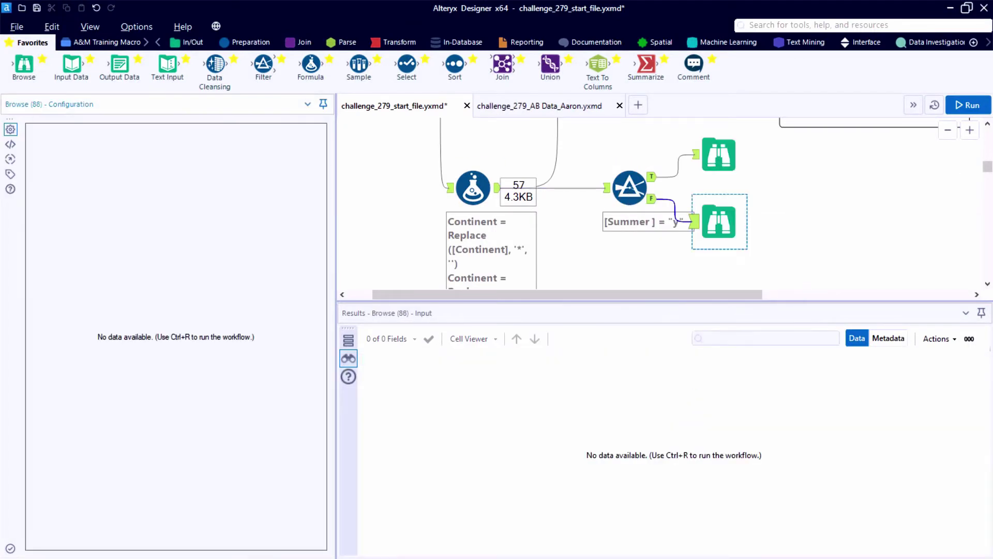
{"action": "left_click", "coordinate": [966, 105]}
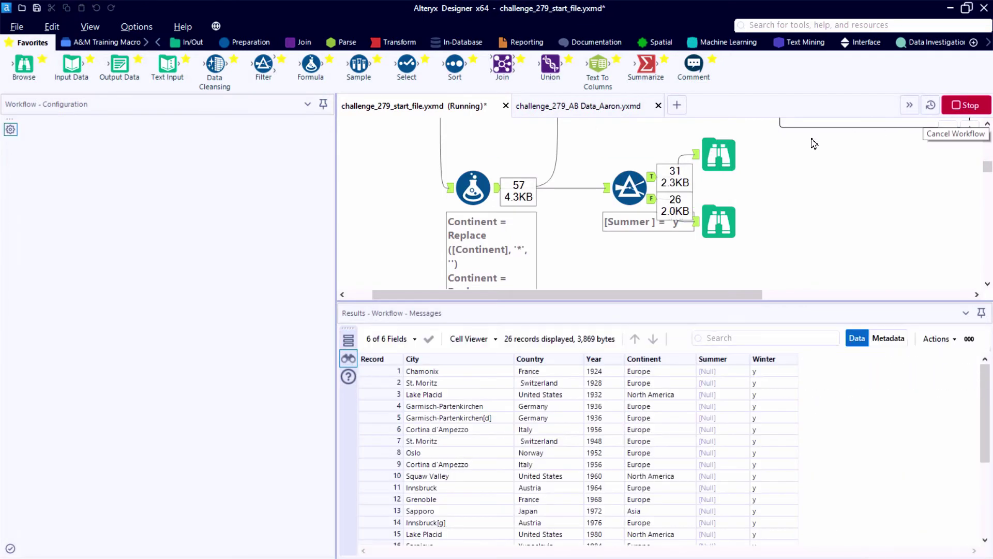
{"action": "left_click", "coordinate": [728, 162]}
{"action": "left_click_drag", "start_coordinate": [728, 162], "coordinate": [931, 182]}
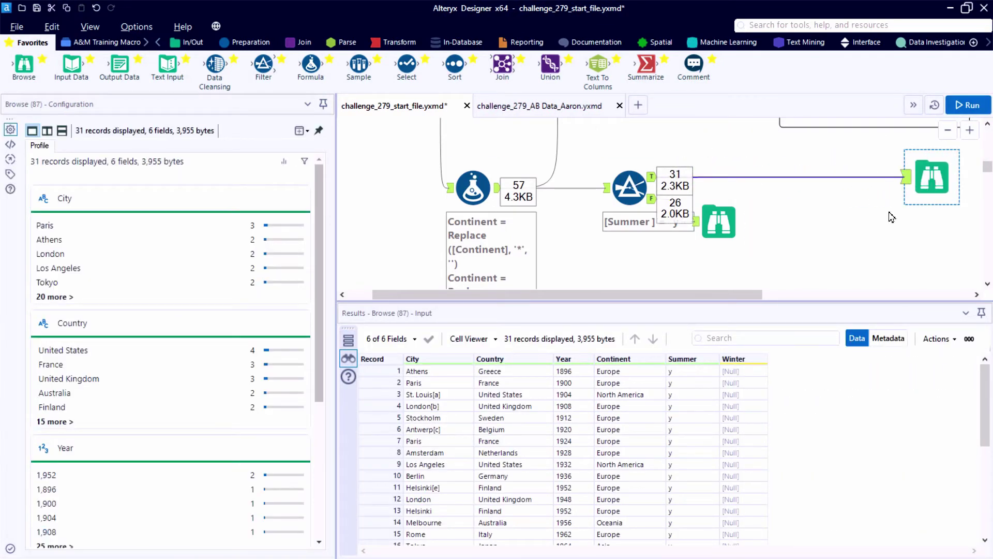
{"action": "left_click_drag", "start_coordinate": [723, 239], "coordinate": [791, 273]}
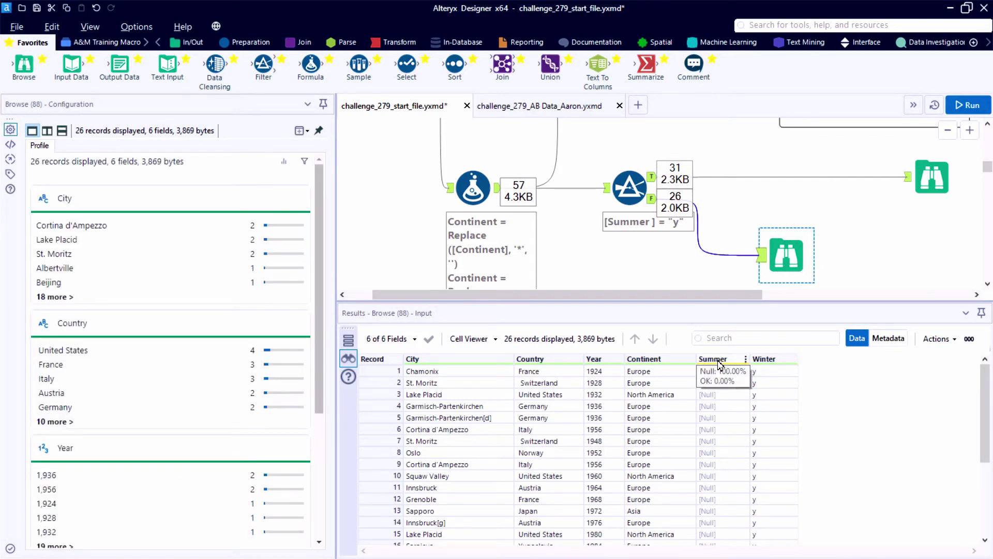
{"action": "left_click_drag", "start_coordinate": [794, 267], "coordinate": [839, 267]}
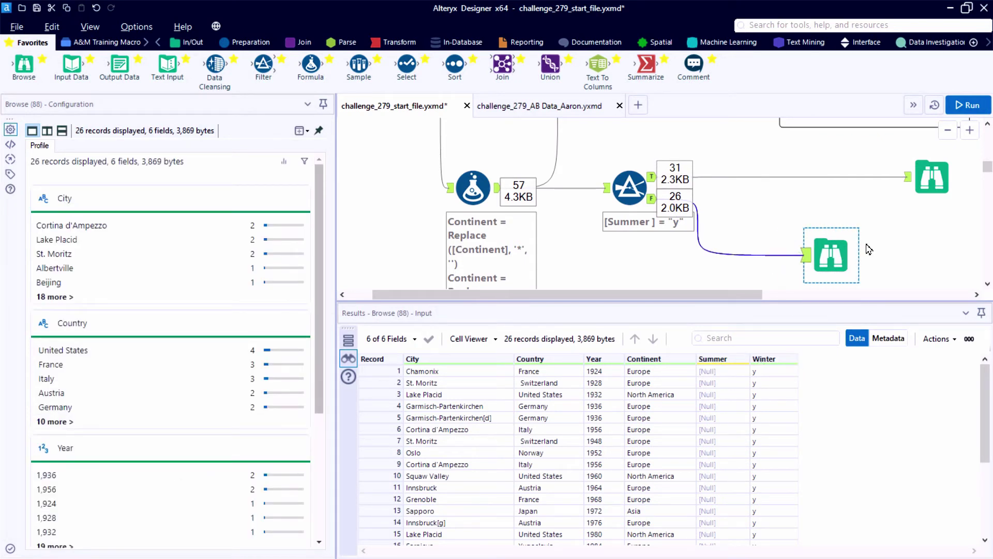
Label the Filter's two Browse viewers 'summer' and 'winter'
{"action": "left_click", "coordinate": [936, 182]}
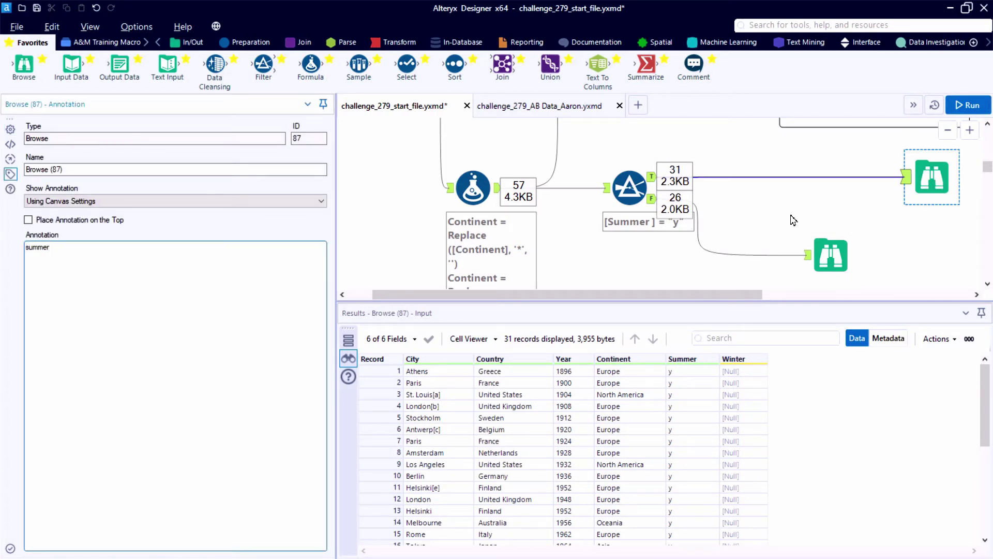
{"action": "left_click", "coordinate": [828, 255]}
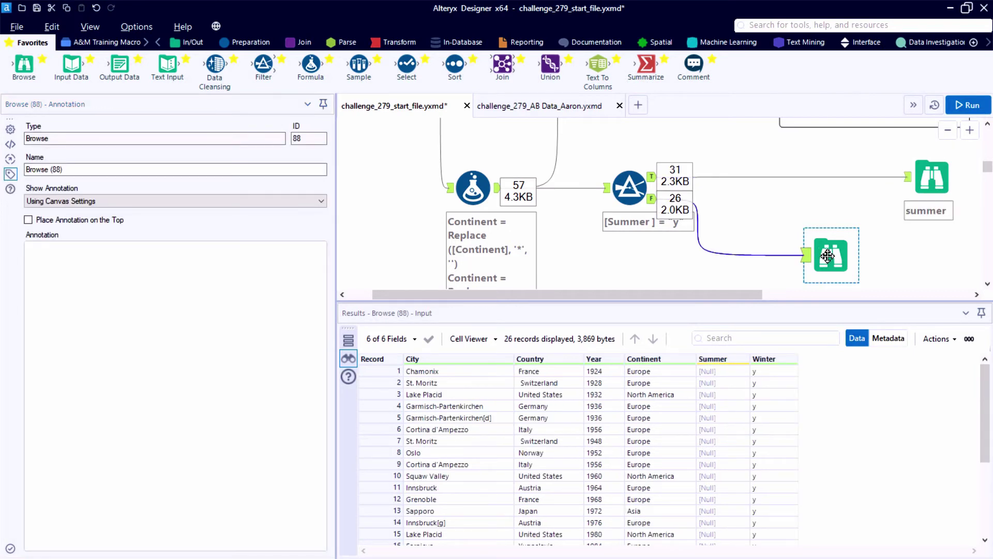
{"action": "left_click", "coordinate": [201, 257]}
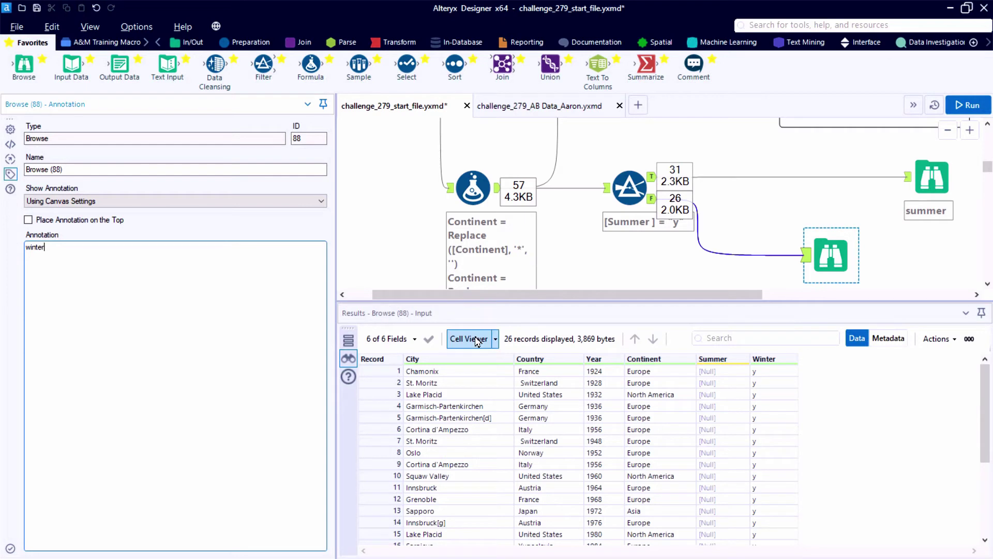
Compare against the expected Summer and Winter Games count tables, including the Europe row
{"action": "left_click_drag", "start_coordinate": [725, 302], "coordinate": [726, 340]}
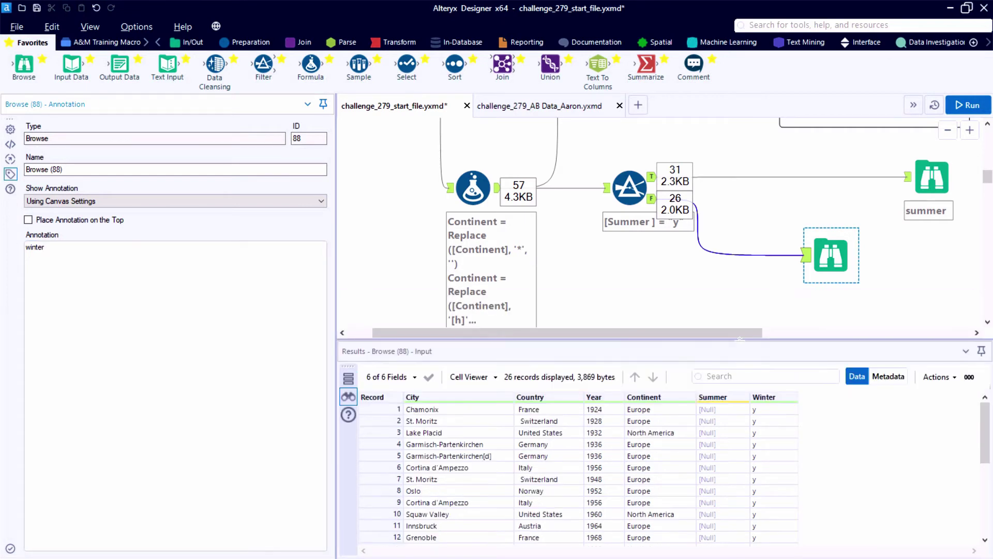
{"action": "scroll", "coordinate": [826, 256], "scroll_direction": "down", "scroll_amount": 1}
{"action": "scroll", "coordinate": [826, 255], "scroll_direction": "up", "scroll_amount": 2}
{"action": "left_click", "coordinate": [767, 161]}
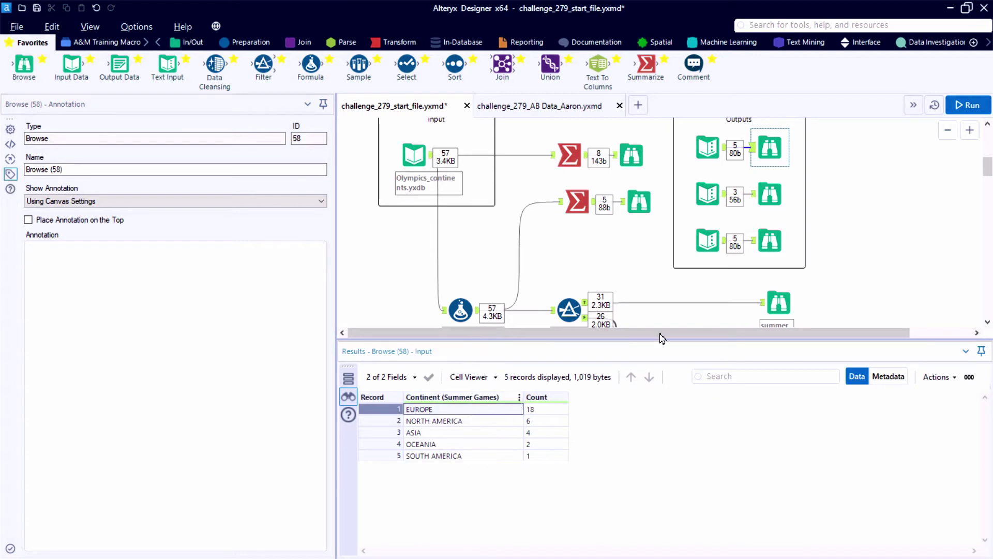
{"action": "left_click", "coordinate": [773, 193]}
{"action": "left_click", "coordinate": [449, 409]}
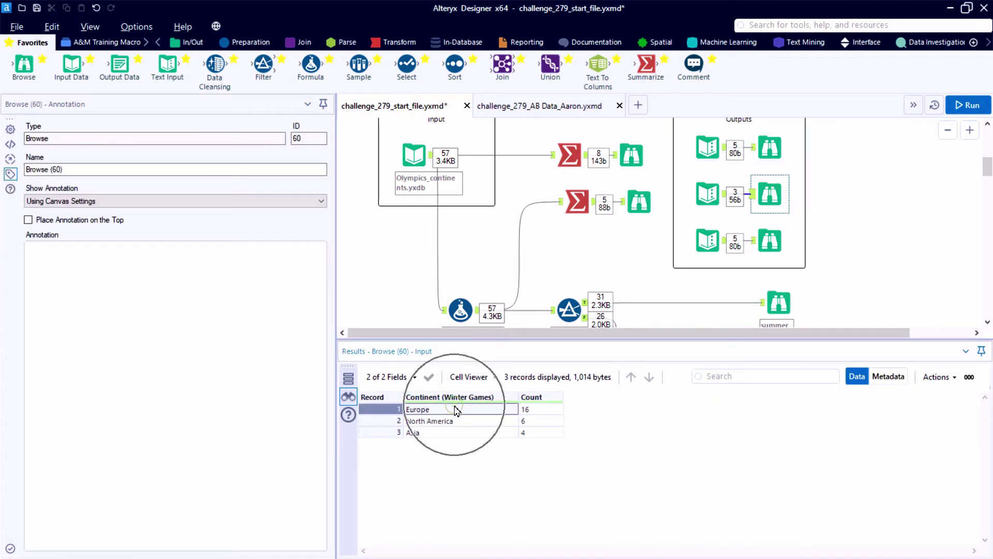
{"action": "scroll", "coordinate": [742, 276], "scroll_direction": "down", "scroll_amount": 1}
{"action": "scroll", "coordinate": [742, 275], "scroll_direction": "down", "scroll_amount": 3}
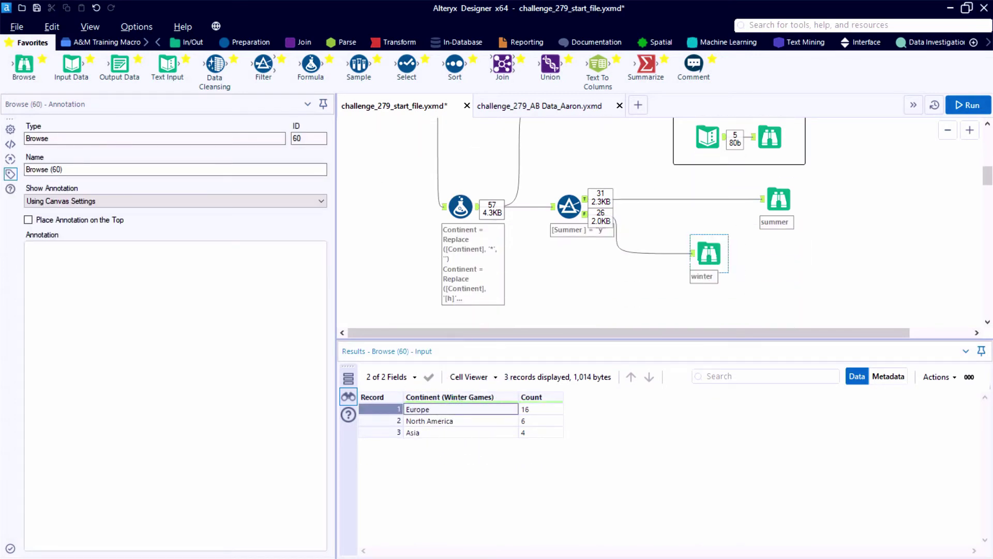
Insert a Formula step on the summer branch that writes to the Continent column
{"action": "left_click", "coordinate": [703, 255]}
{"action": "scroll", "coordinate": [628, 217], "scroll_direction": "up", "scroll_amount": 2}
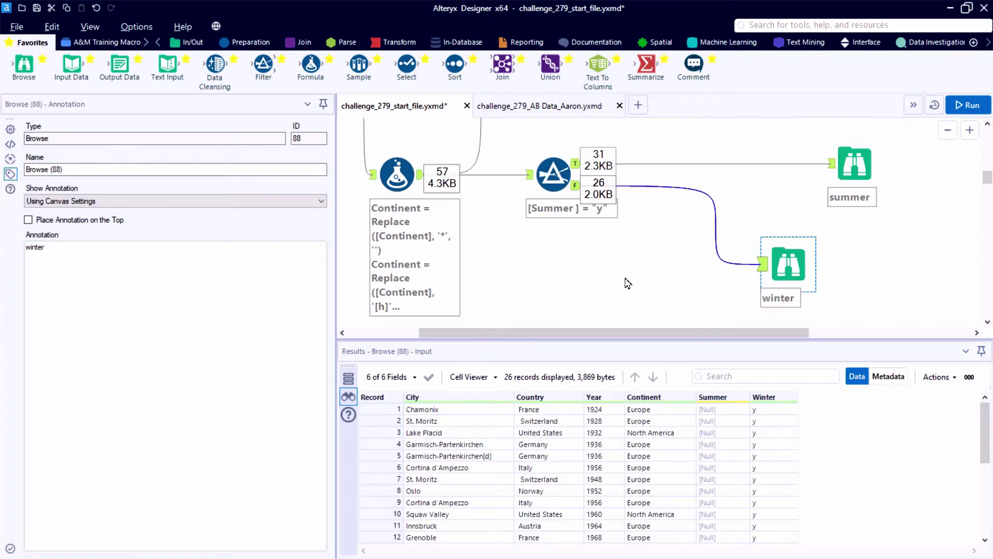
{"action": "left_click_drag", "start_coordinate": [310, 64], "coordinate": [740, 165]}
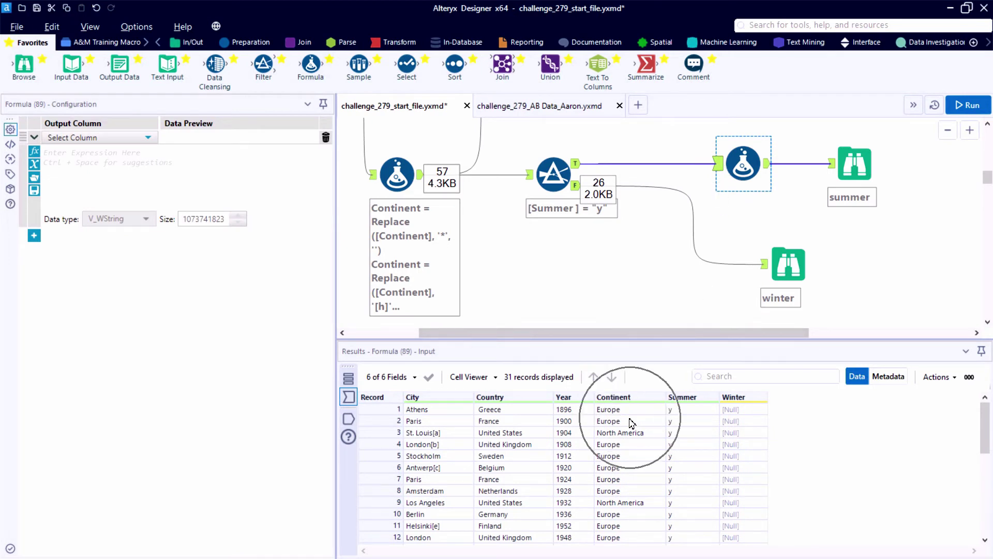
{"action": "left_click", "coordinate": [82, 138]}
{"action": "left_click", "coordinate": [78, 216]}
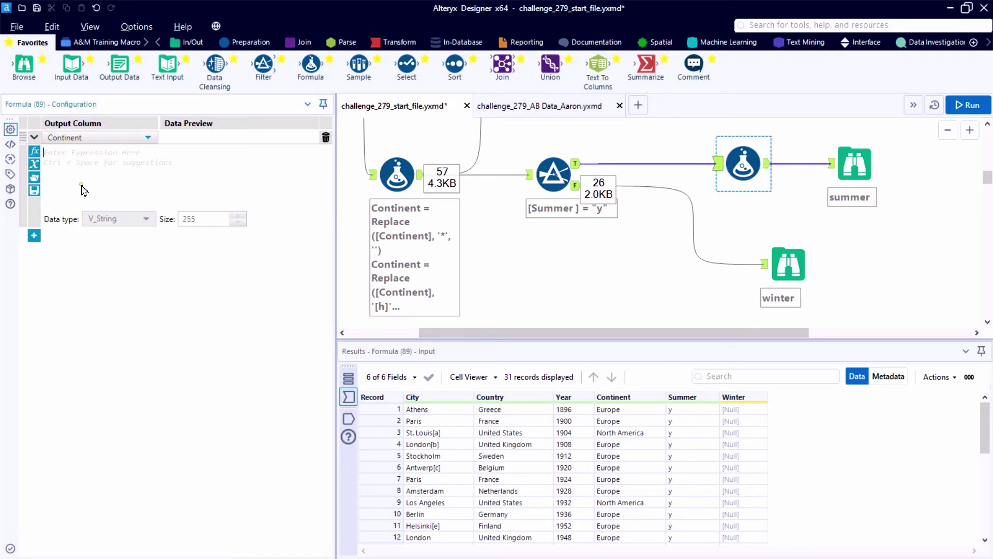
Enter the expression Uppercase([Continent]) and run the workflow with Ctrl+R
{"action": "left_click", "coordinate": [85, 191]}
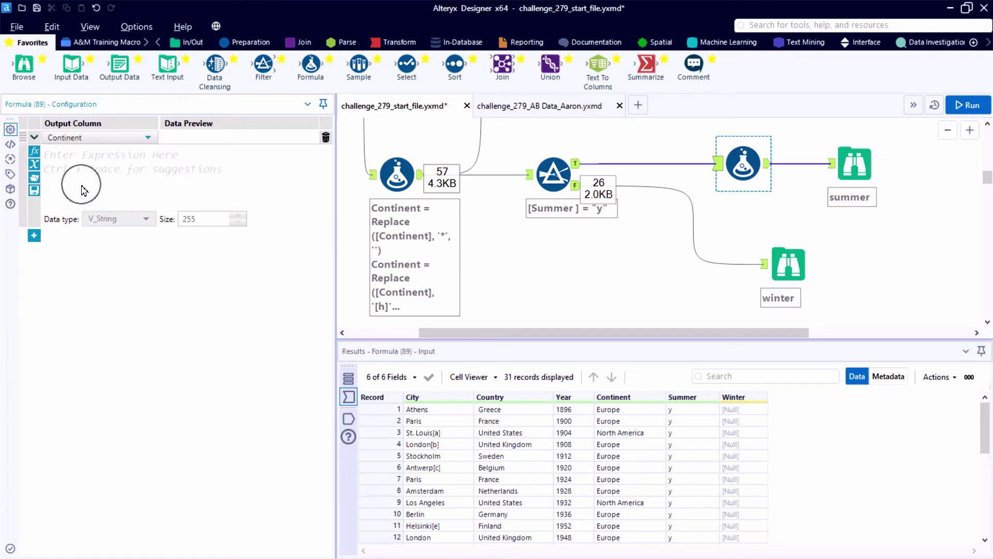
{"action": "type", "text": "upp"}
{"action": "left_click", "coordinate": [77, 173]}
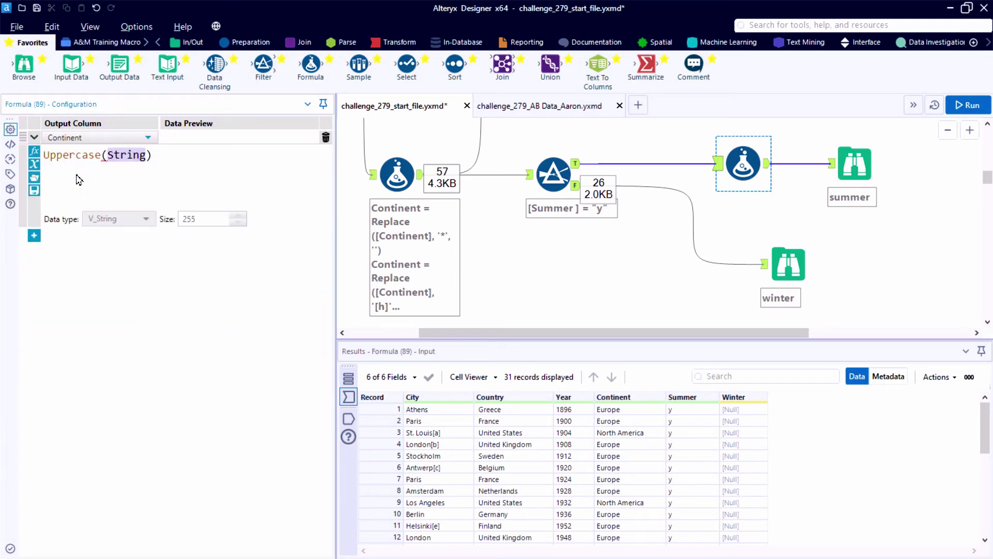
{"action": "type", "text": "["}
{"action": "left_click", "coordinate": [147, 212]}
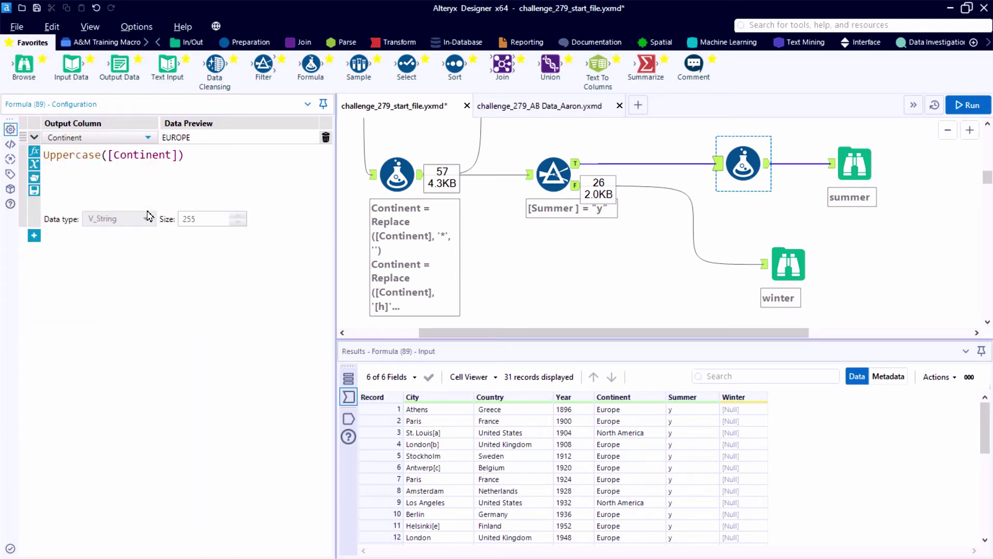
{"action": "key", "text": "ctrl+r"}
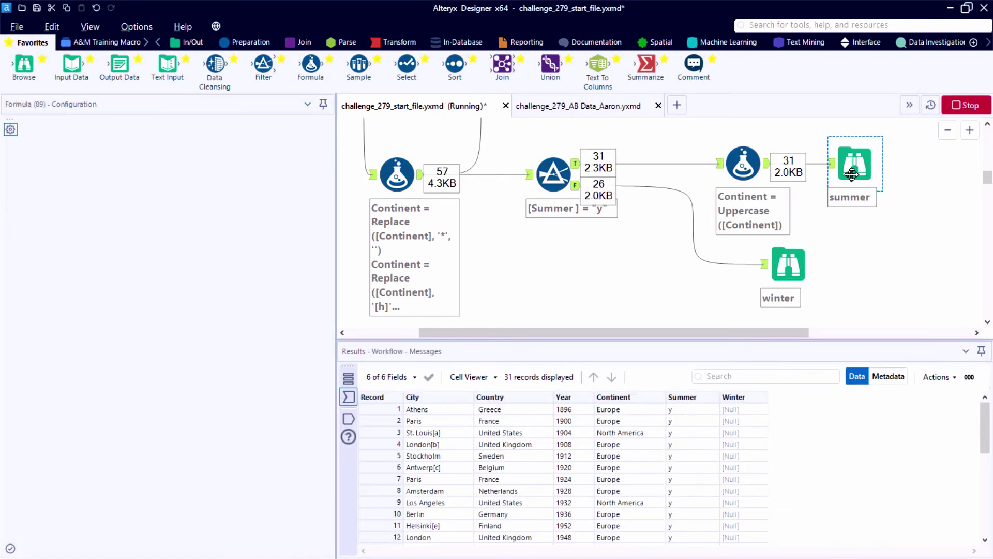
Move the summer viewer right and check its records show upper-case Continent values
{"action": "left_click", "coordinate": [853, 174]}
{"action": "left_click_drag", "start_coordinate": [852, 174], "coordinate": [898, 174]}
{"action": "left_click", "coordinate": [788, 264], "text": "ctrl"}
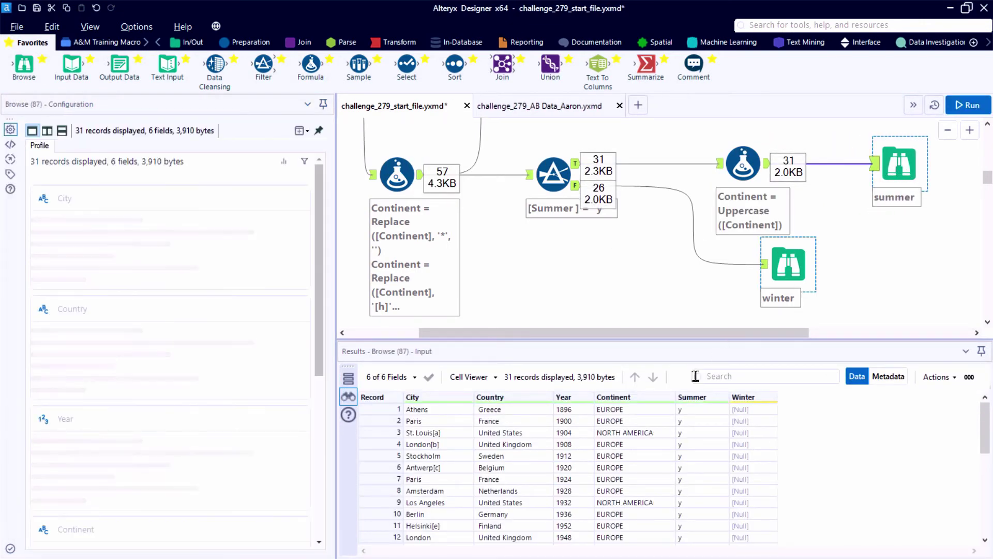
{"action": "left_click", "coordinate": [640, 410]}
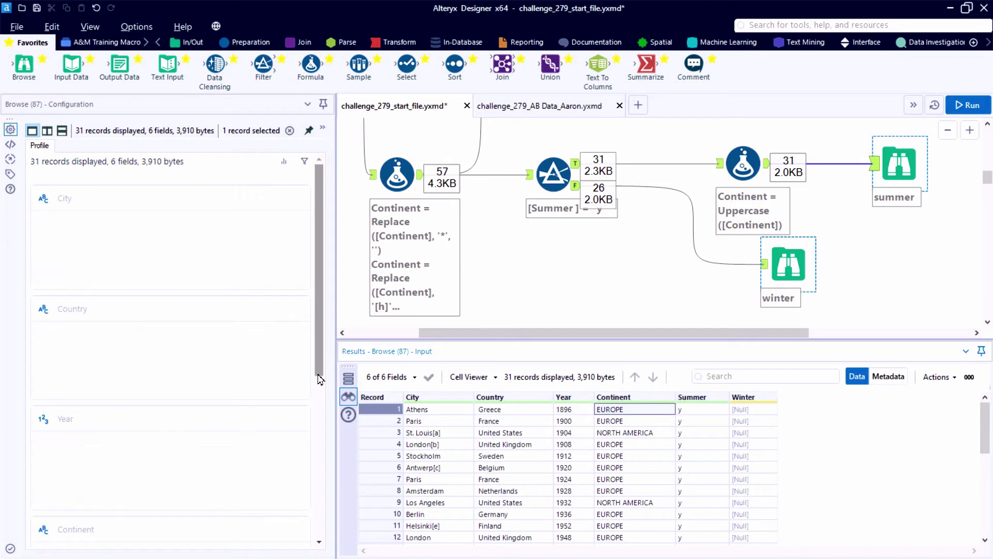
{"action": "left_click_drag", "start_coordinate": [316, 375], "coordinate": [331, 519]}
{"action": "left_click", "coordinate": [636, 456]}
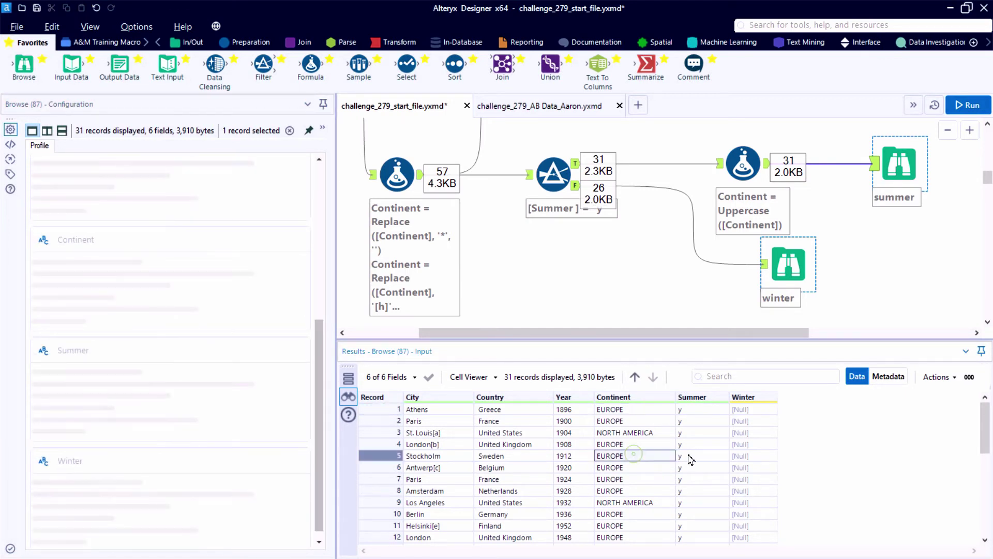
{"action": "left_click", "coordinate": [690, 456]}
Shift the summer viewer further right and recheck its 31 upper-case records, e.g. EUROPE 18
{"action": "left_click", "coordinate": [894, 172]}
{"action": "left_click_drag", "start_coordinate": [893, 172], "coordinate": [940, 172]}
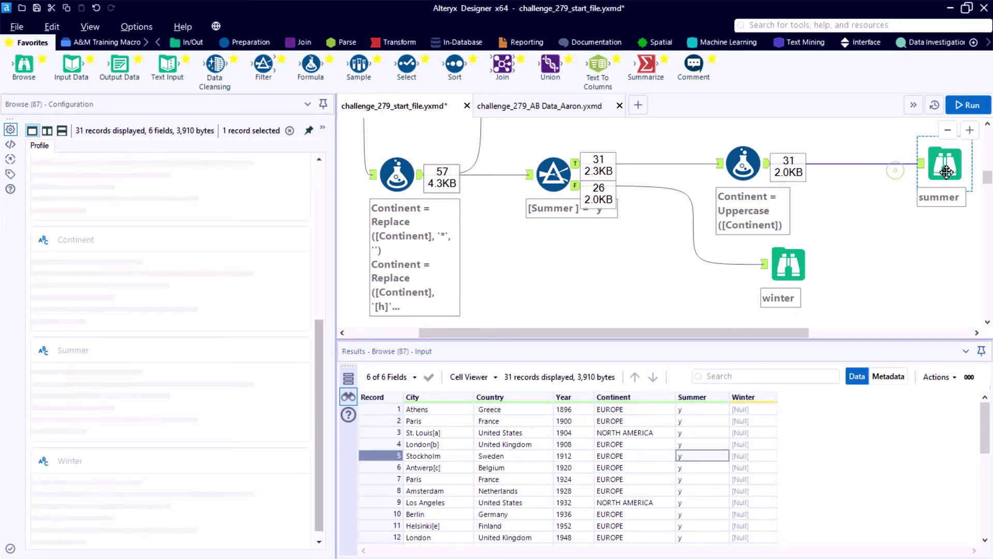
{"action": "left_click", "coordinate": [767, 173]}
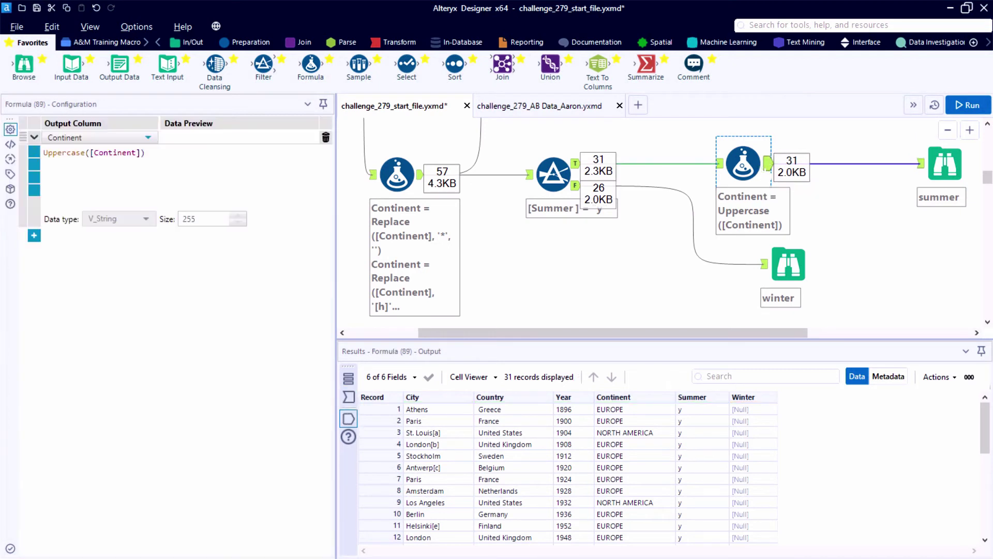
{"action": "left_click", "coordinate": [925, 164]}
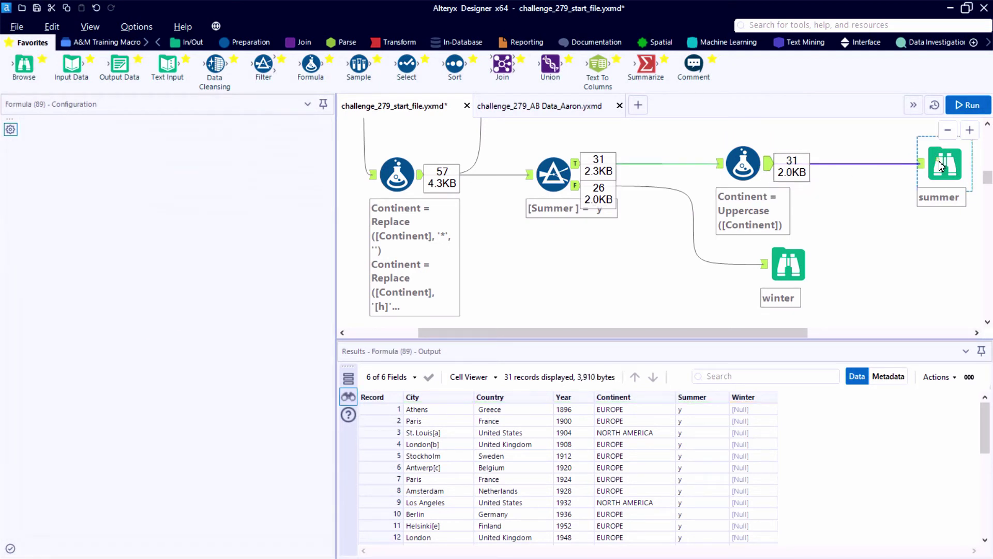
{"action": "left_click", "coordinate": [635, 420]}
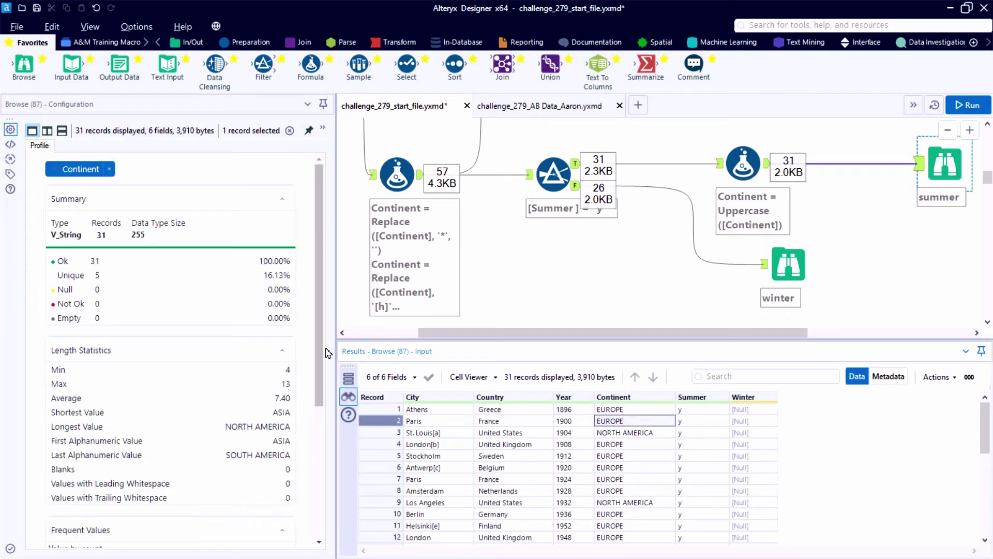
{"action": "scroll", "coordinate": [323, 392], "scroll_direction": "down", "scroll_amount": 5}
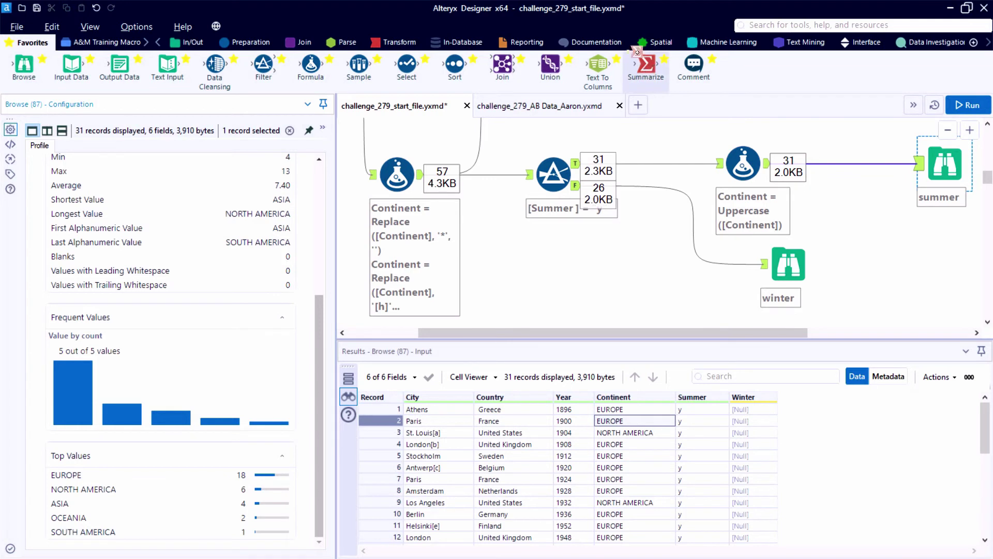
Add a Summarize step grouping by Continent and counting Continent, then run with Ctrl+R
{"action": "left_click_drag", "start_coordinate": [830, 148], "coordinate": [843, 162]}
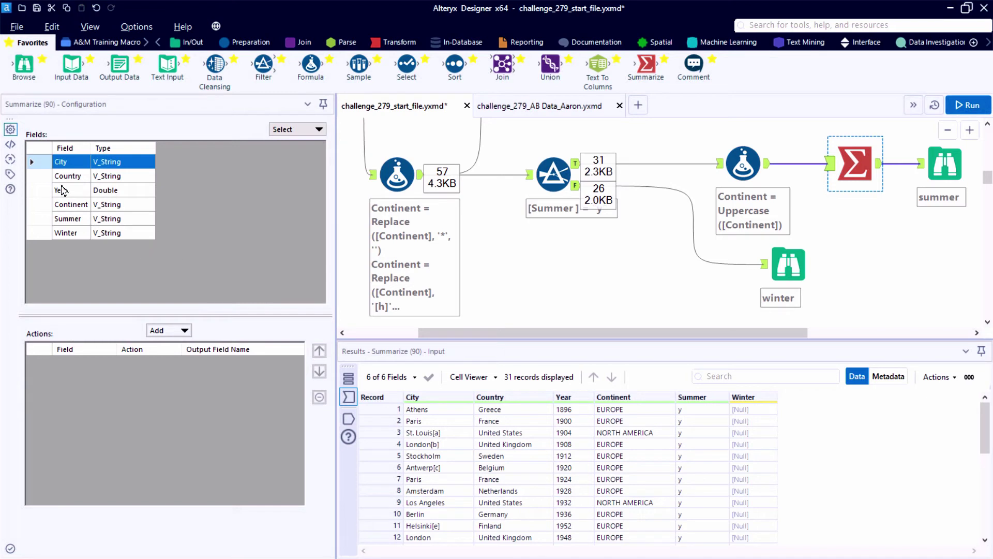
{"action": "left_click", "coordinate": [70, 204]}
{"action": "left_click", "coordinate": [164, 330]}
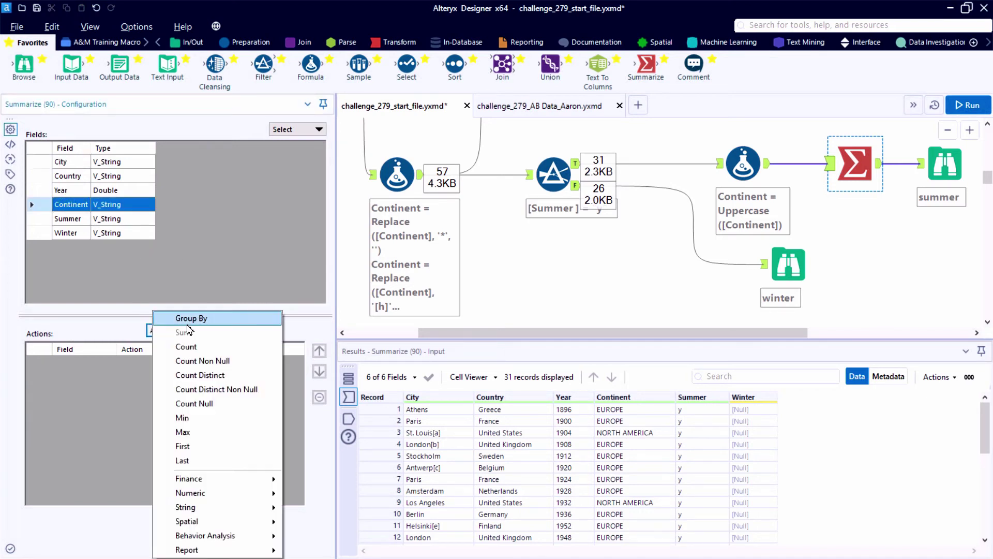
{"action": "left_click", "coordinate": [187, 320]}
{"action": "left_click", "coordinate": [176, 330]}
{"action": "left_click", "coordinate": [190, 347]}
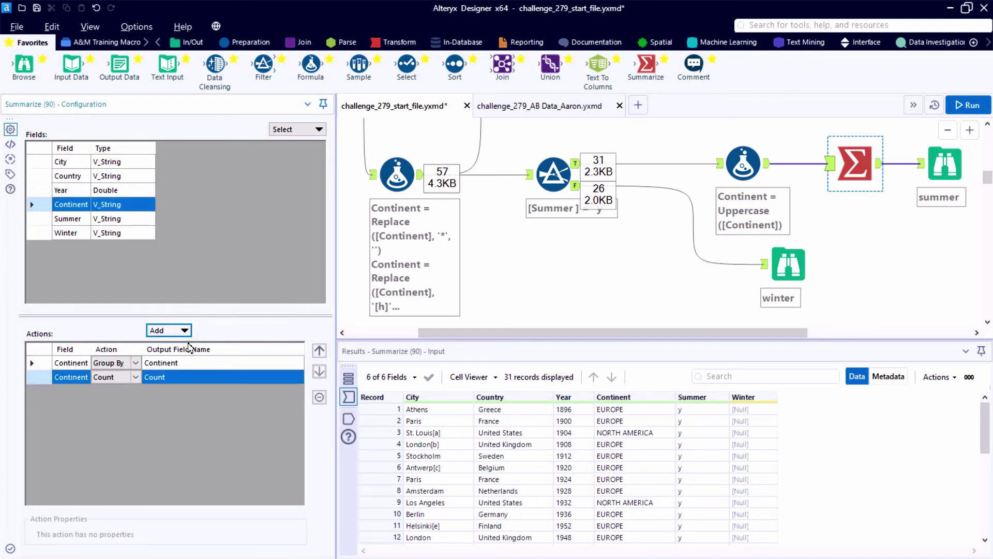
{"action": "key", "text": "ctrl+r"}
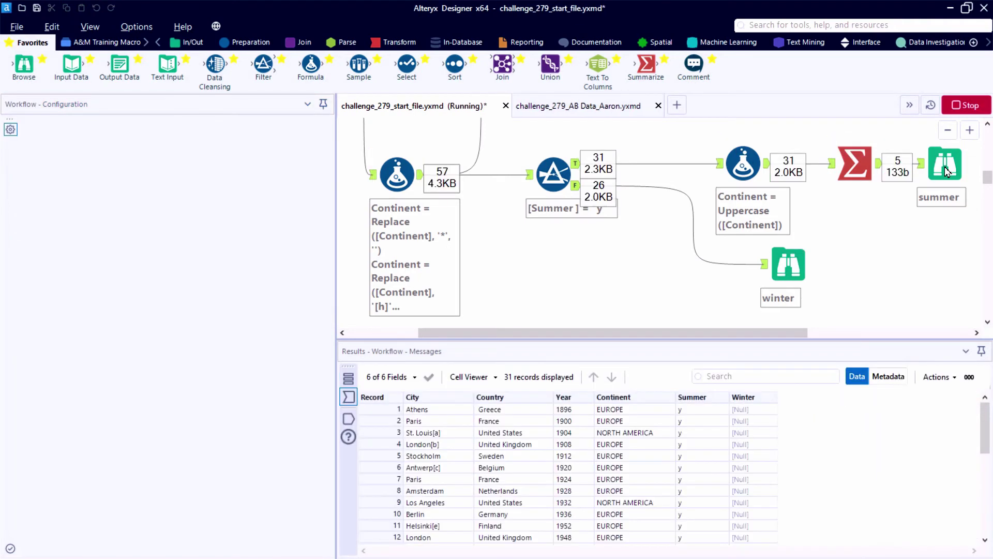
Sort the summarized results by Count descending and keep it as a Sort tool
{"action": "left_click", "coordinate": [878, 164]}
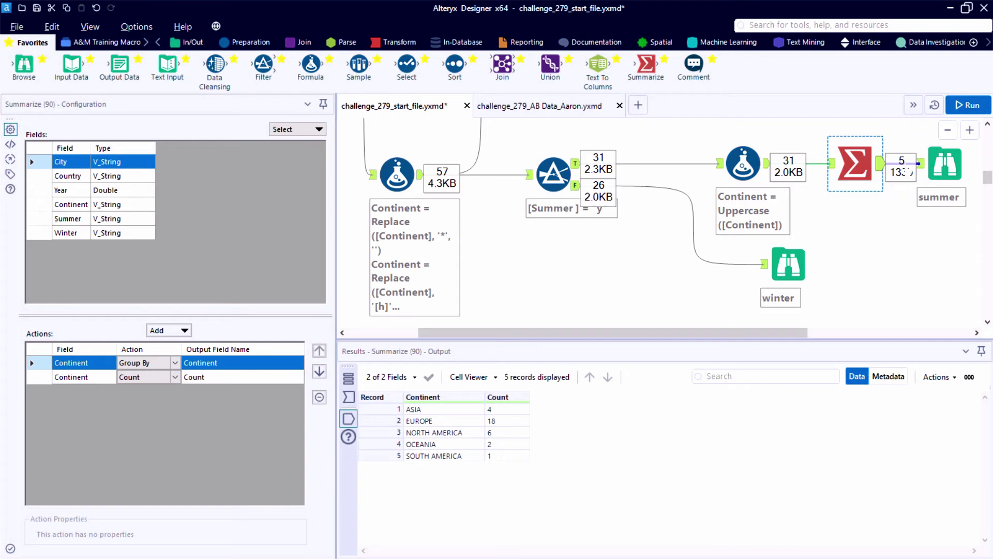
{"action": "left_click", "coordinate": [491, 412]}
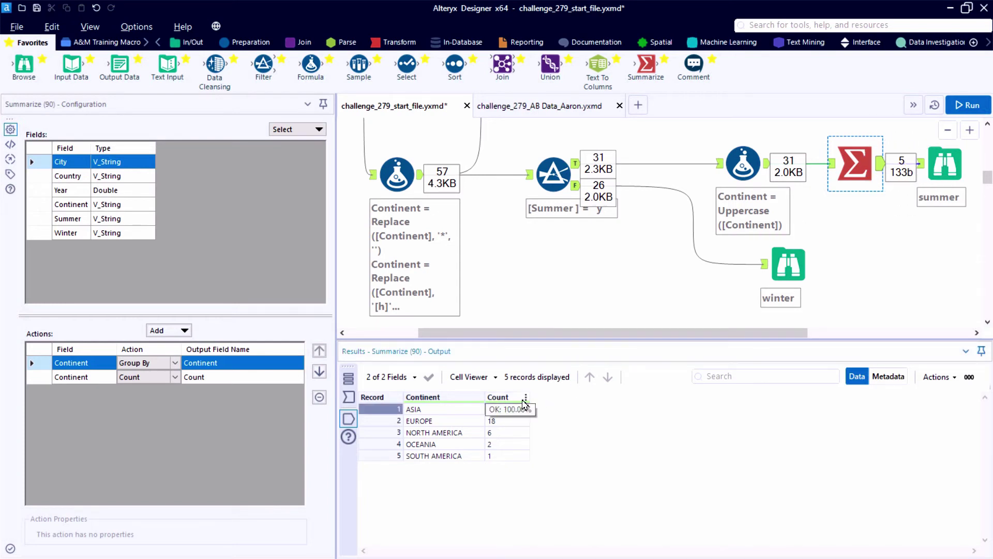
{"action": "left_click", "coordinate": [525, 397]}
{"action": "left_click", "coordinate": [585, 462]}
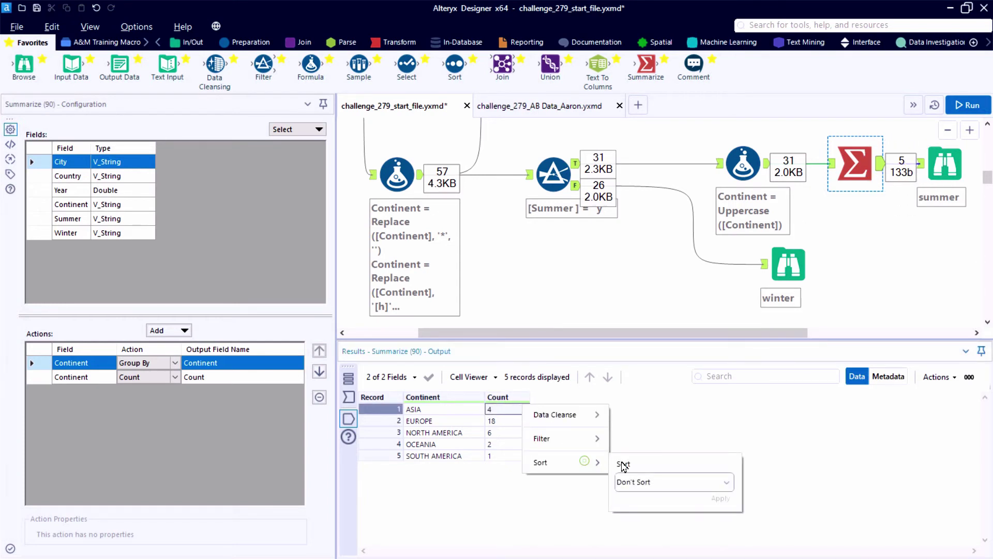
{"action": "left_click", "coordinate": [654, 491]}
{"action": "left_click", "coordinate": [668, 522]}
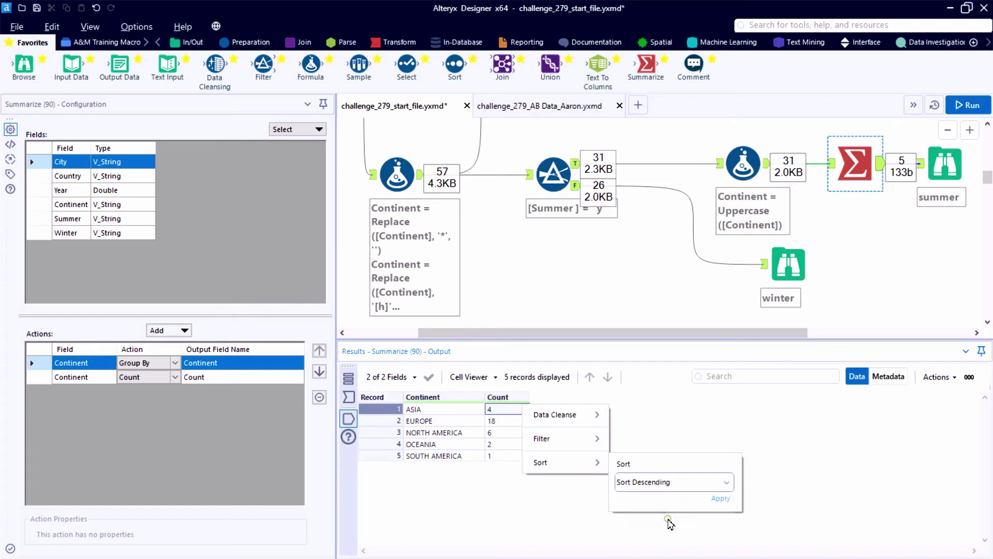
{"action": "left_click", "coordinate": [720, 499]}
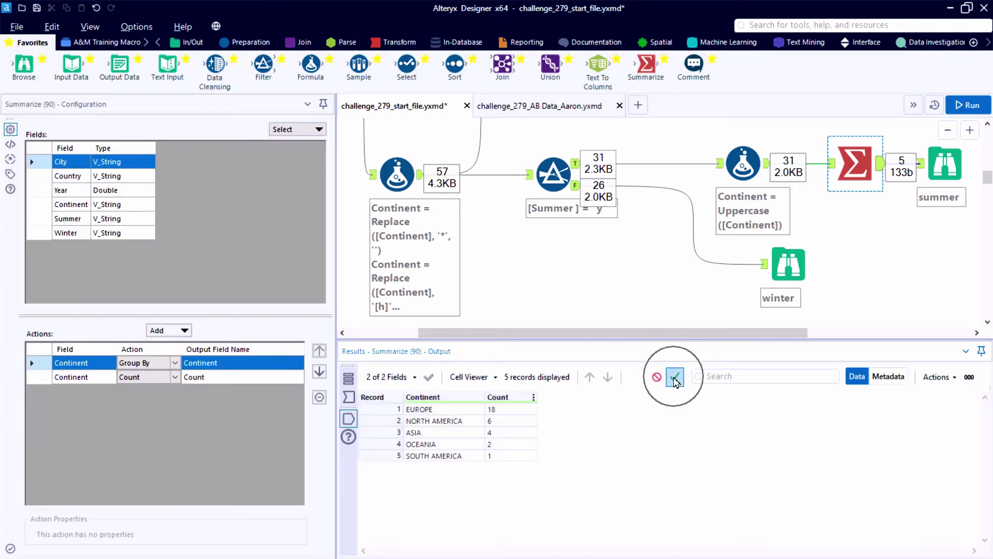
{"action": "left_click", "coordinate": [675, 382]}
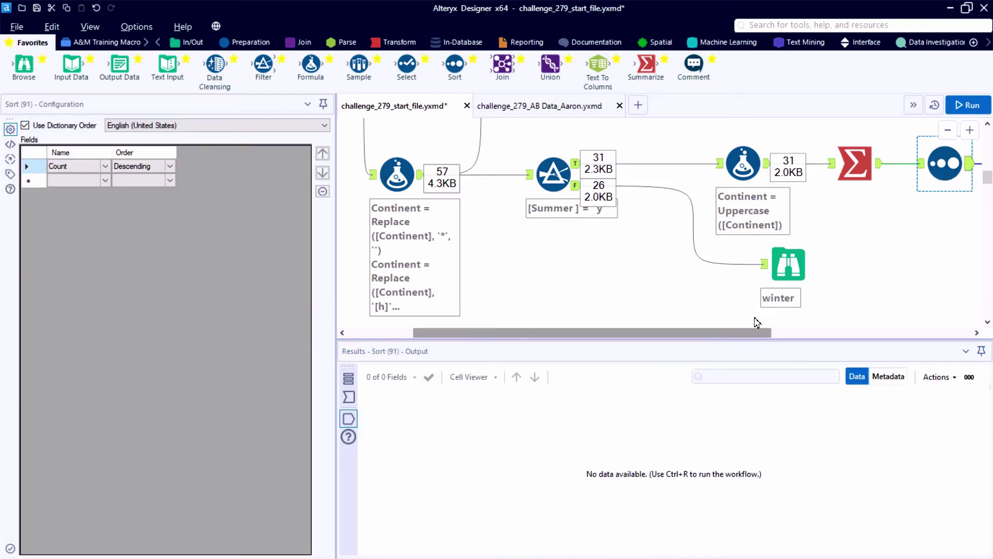
Run the workflow, then detach the winter viewer and move it aside
{"action": "left_click", "coordinate": [973, 105]}
{"action": "left_click_drag", "start_coordinate": [761, 332], "coordinate": [854, 332]}
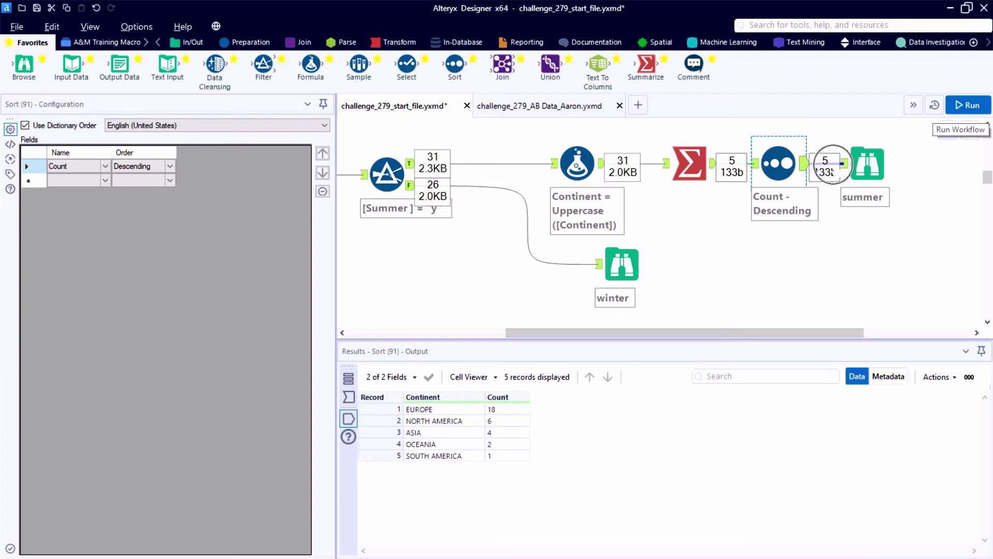
{"action": "left_click_drag", "start_coordinate": [620, 264], "coordinate": [621, 276]}
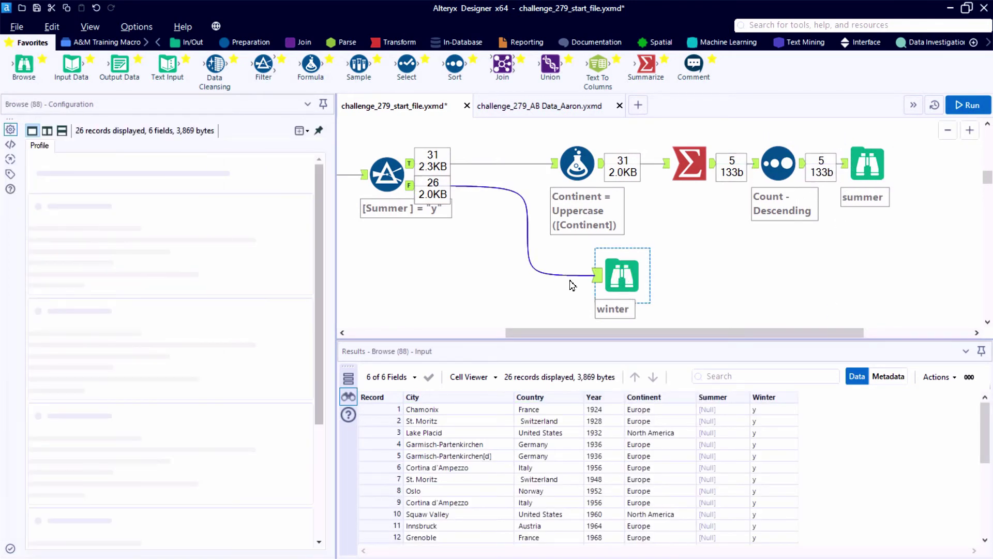
{"action": "left_click_drag", "start_coordinate": [621, 276], "coordinate": [879, 275]}
{"action": "left_click_drag", "start_coordinate": [669, 251], "coordinate": [815, 145]}
Copy the Summarize and Sort steps onto the winter branch and run the workflow
{"action": "right_click", "coordinate": [688, 166]}
{"action": "left_click", "coordinate": [682, 225]}
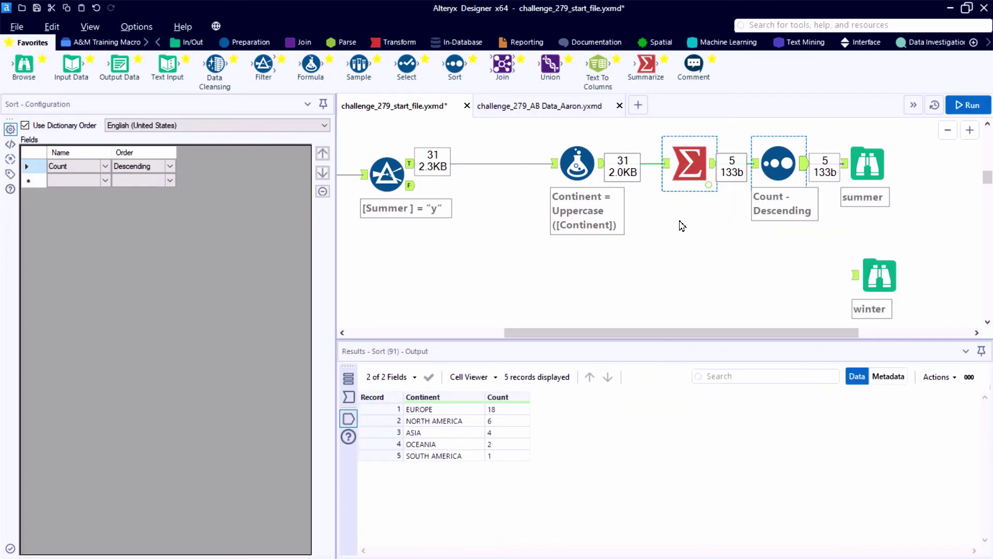
{"action": "key", "text": "ctrl+v"}
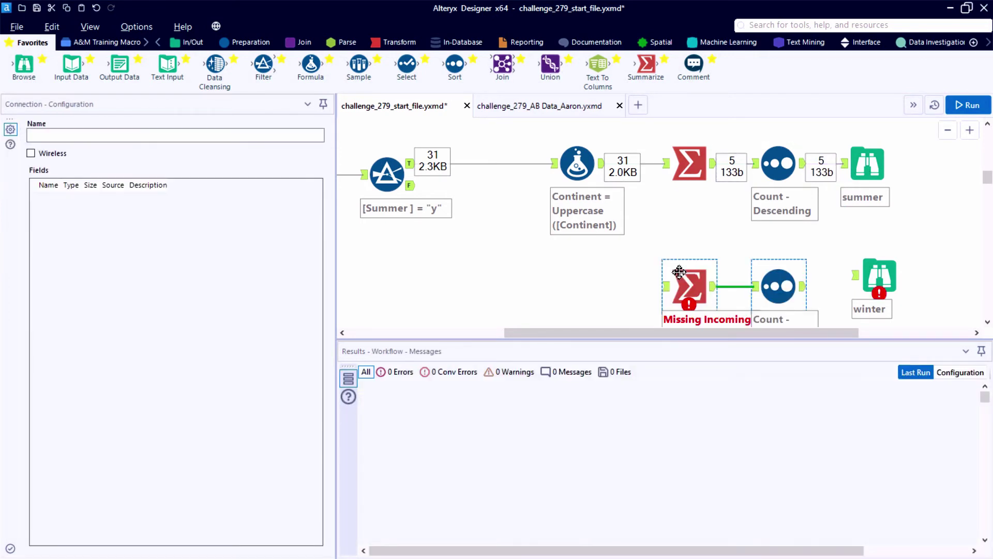
{"action": "left_click_drag", "start_coordinate": [410, 185], "coordinate": [666, 286]}
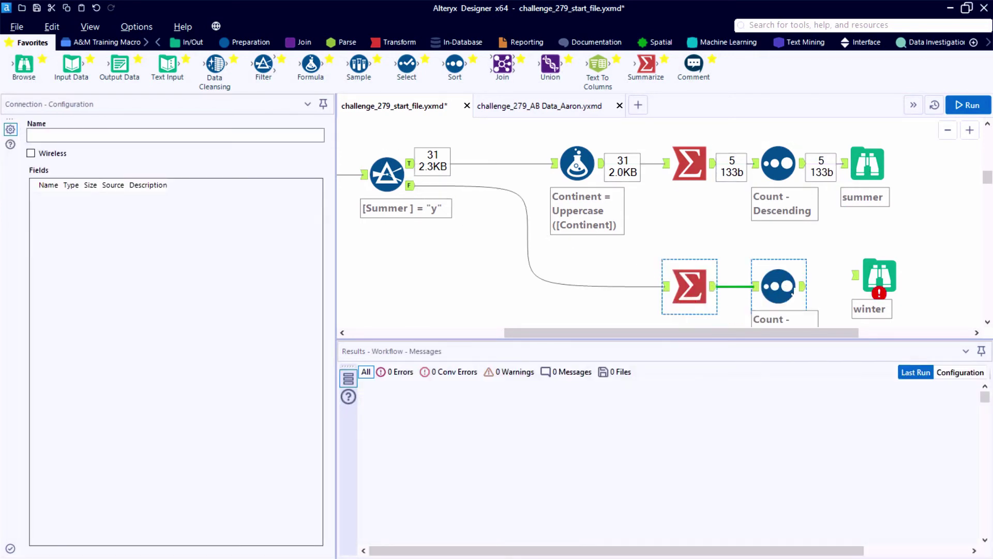
{"action": "mouse_move", "coordinate": [807, 284]}
{"action": "left_mouse_down"}
{"action": "mouse_move", "coordinate": [871, 282]}
{"action": "mouse_move", "coordinate": [815, 283]}
{"action": "mouse_move", "coordinate": [856, 275]}
{"action": "left_mouse_up"}
{"action": "key", "text": "ctrl+r"}
Rename the grouped columns to 'Continent (winter games)' and 'Continent (Summer Games)'
{"action": "left_click", "coordinate": [713, 290]}
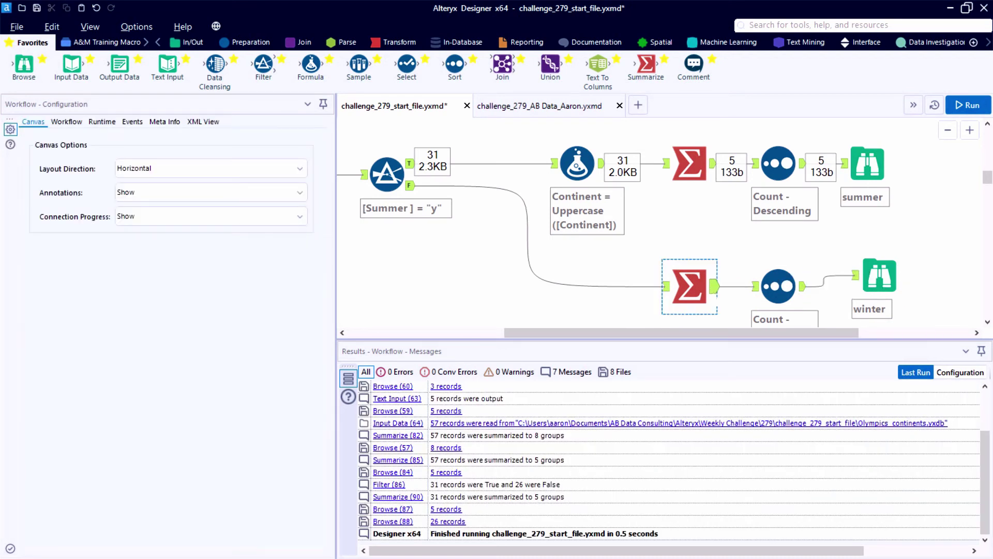
{"action": "left_click", "coordinate": [251, 365]}
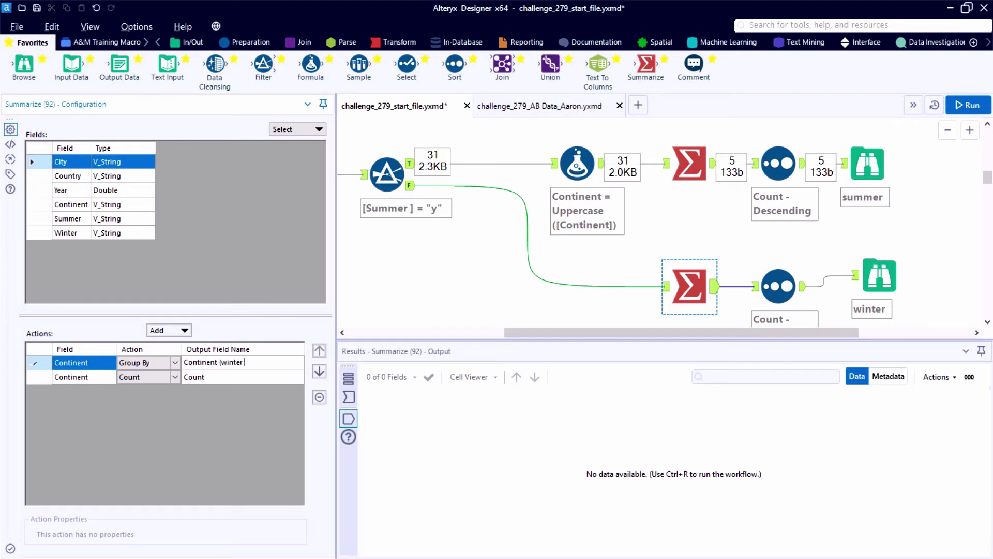
{"action": "type", "text": "(winter games)"}
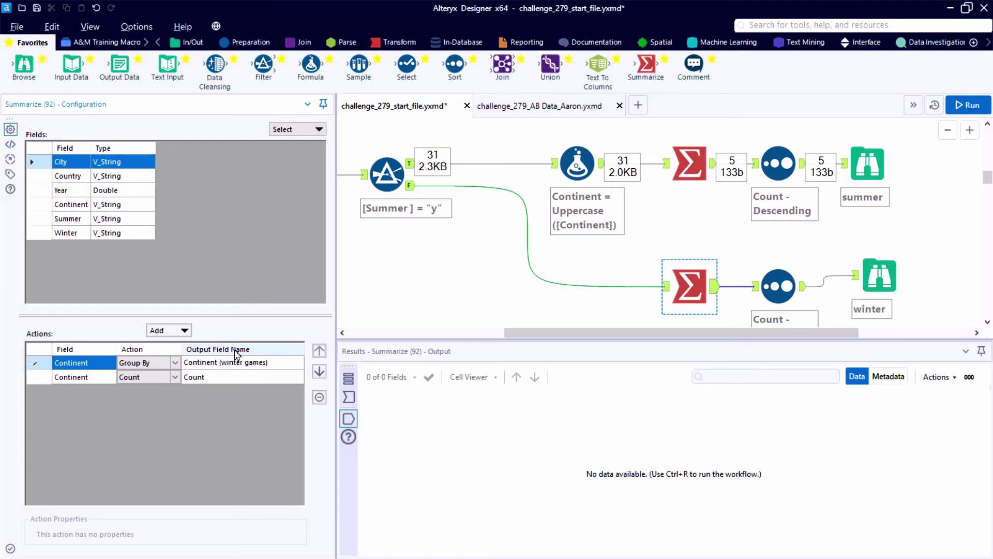
{"action": "left_click", "coordinate": [690, 176], "text": "ctrl"}
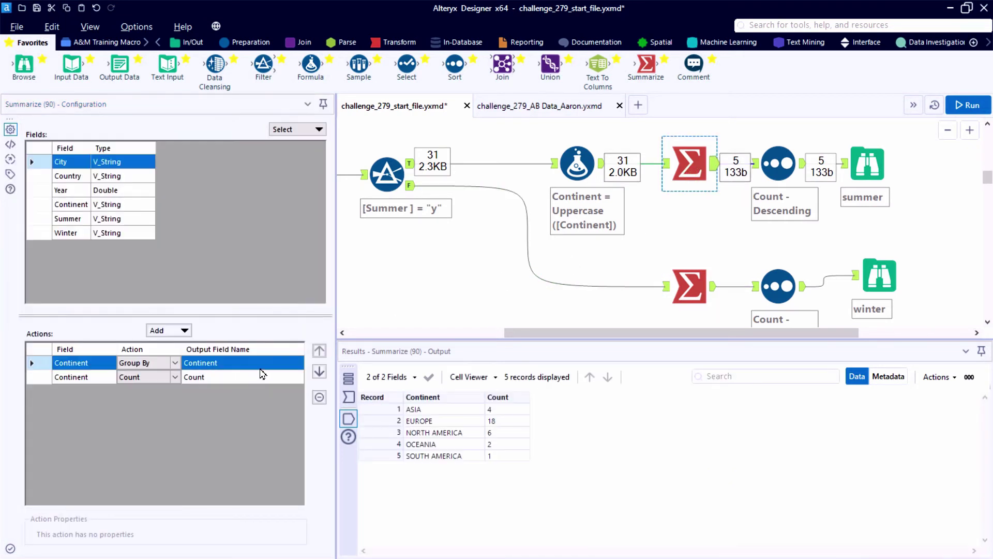
{"action": "left_click", "coordinate": [267, 365]}
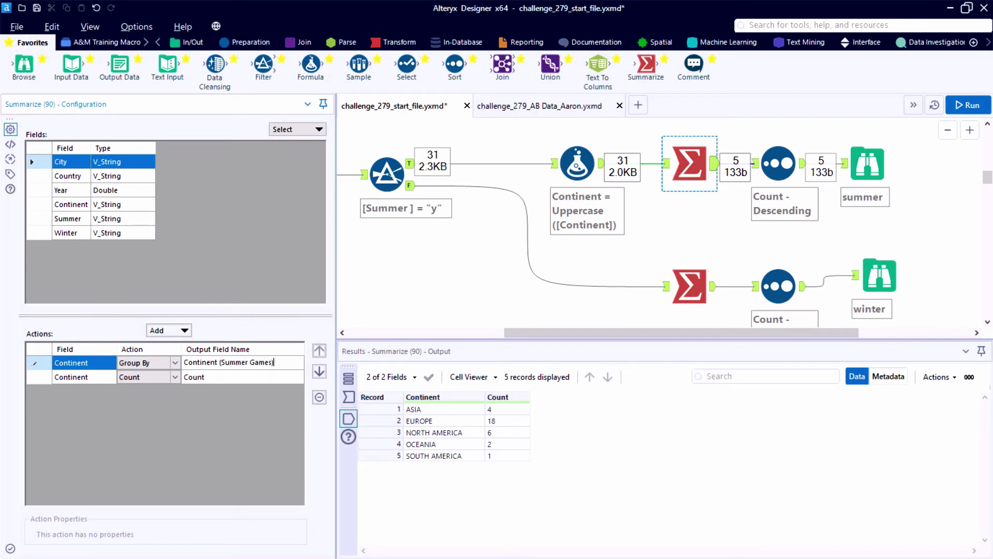
Run the workflow and check the summer counts and the winter output's three records
{"action": "key", "text": "ctrl+r"}
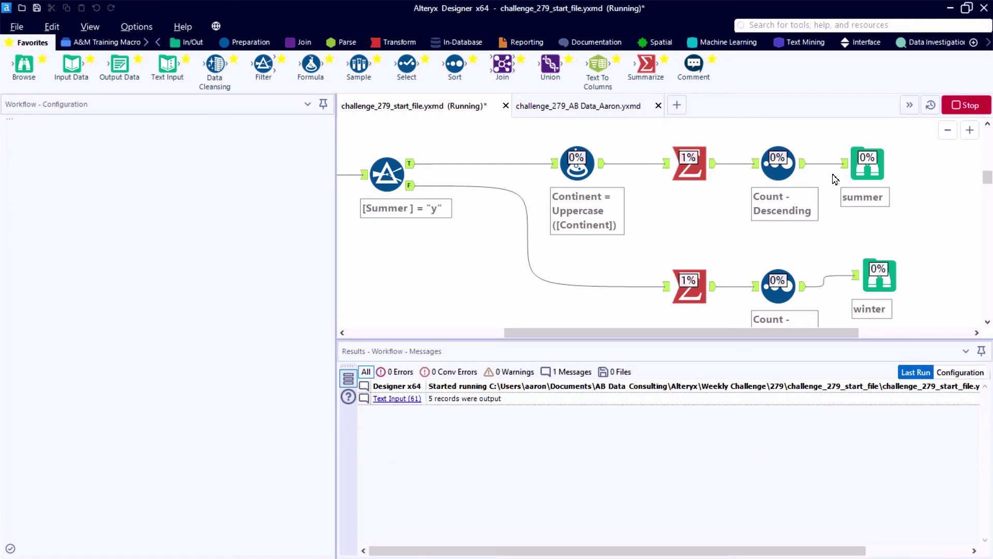
{"action": "left_click", "coordinate": [861, 168], "text": "ctrl"}
{"action": "left_click", "coordinate": [861, 168]}
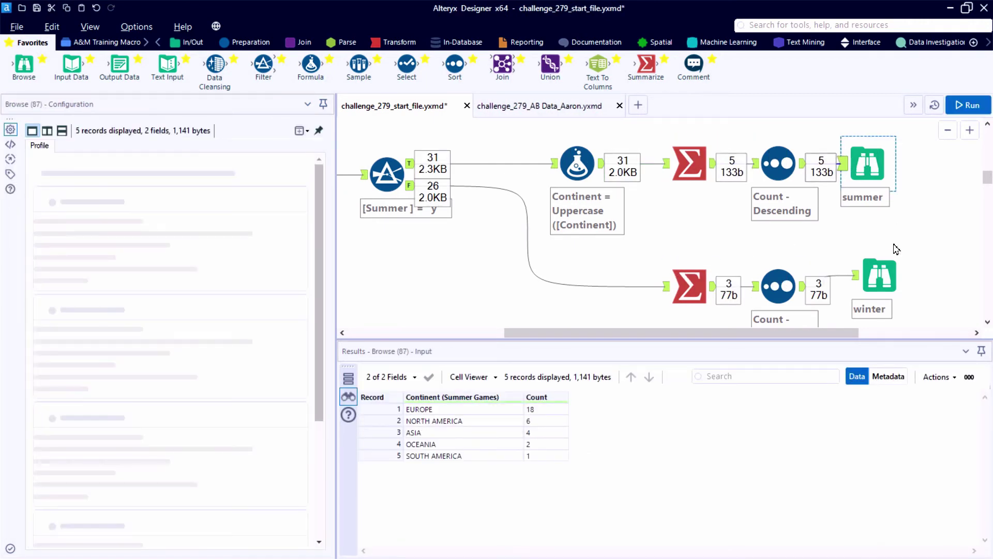
{"action": "left_click", "coordinate": [886, 274]}
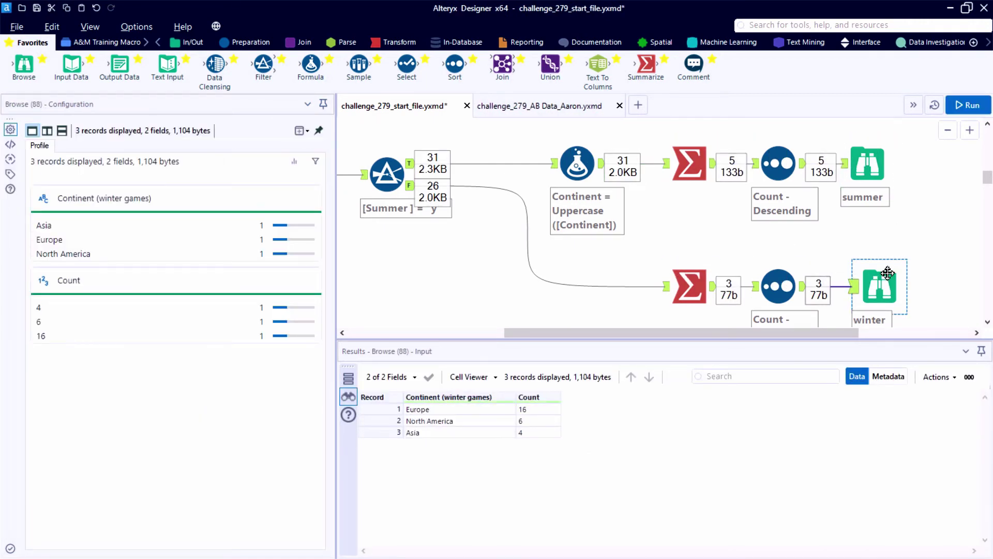
{"action": "left_click", "coordinate": [791, 281], "text": "ctrl"}
{"action": "scroll", "coordinate": [822, 265], "scroll_direction": "down", "scroll_amount": 3}
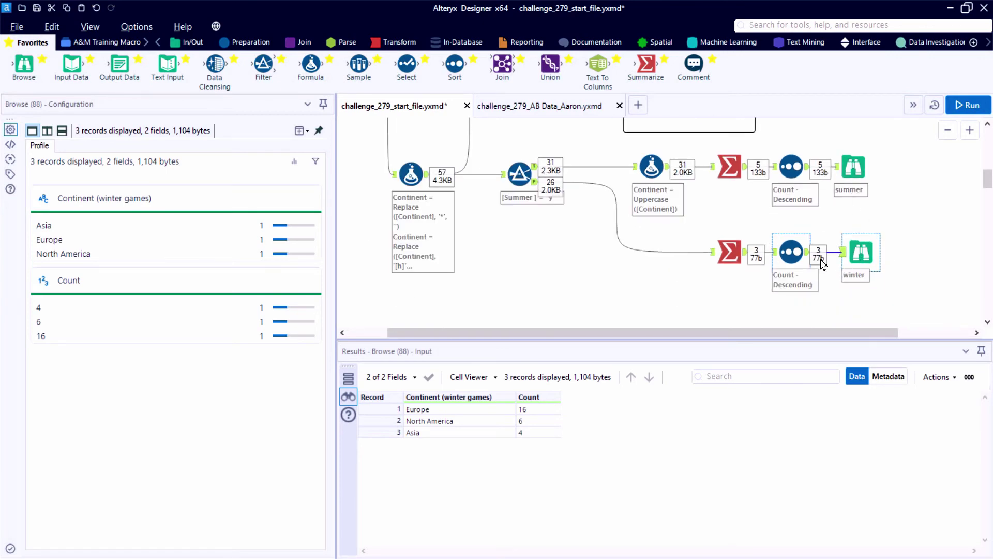
{"action": "left_click", "coordinate": [820, 260], "text": "ctrl"}
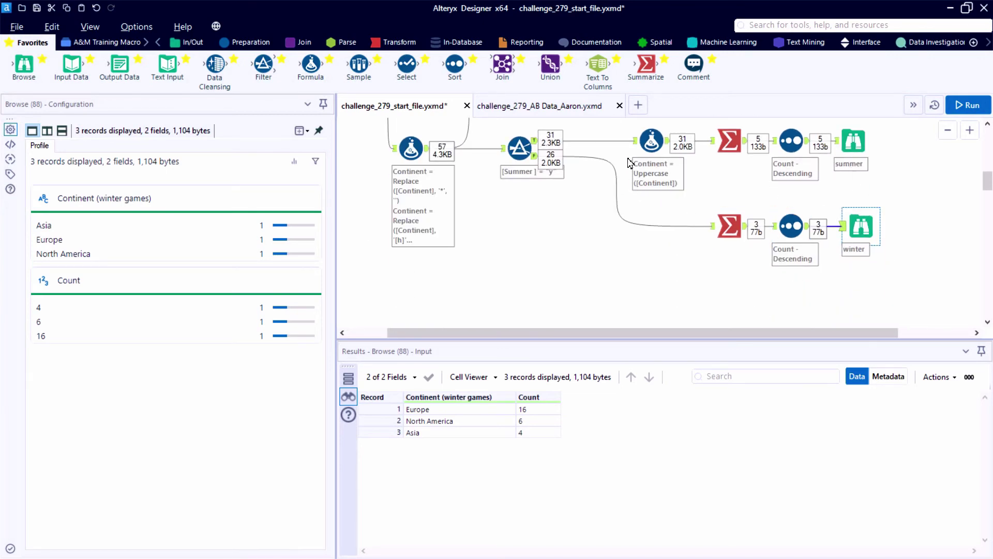
Copy the summer Formula, Summarize and Sort chain and feed it from the cleaning formula
{"action": "left_click_drag", "start_coordinate": [628, 163], "coordinate": [794, 133]}
{"action": "right_click", "coordinate": [793, 133]}
{"action": "left_click", "coordinate": [808, 160]}
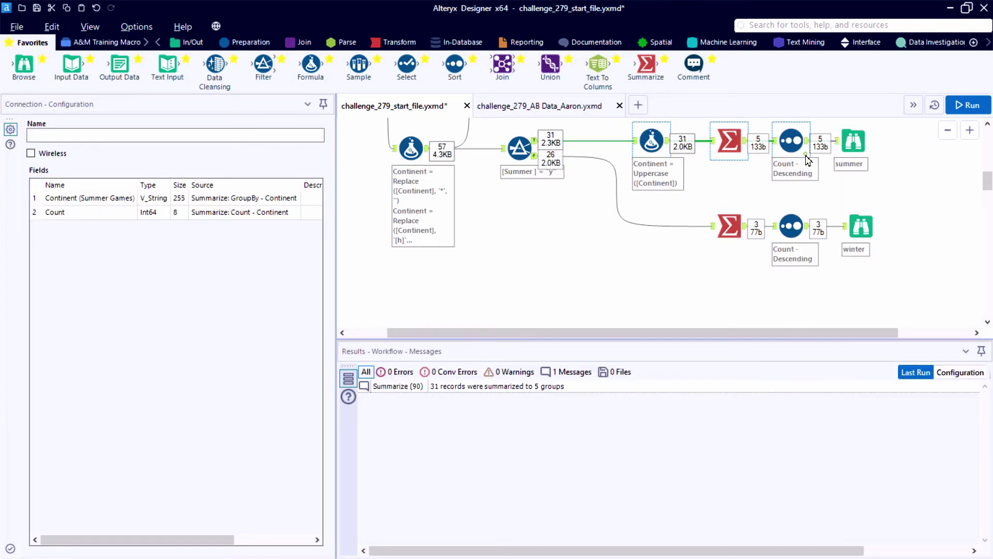
{"action": "right_click", "coordinate": [637, 299]}
{"action": "left_click", "coordinate": [653, 297]}
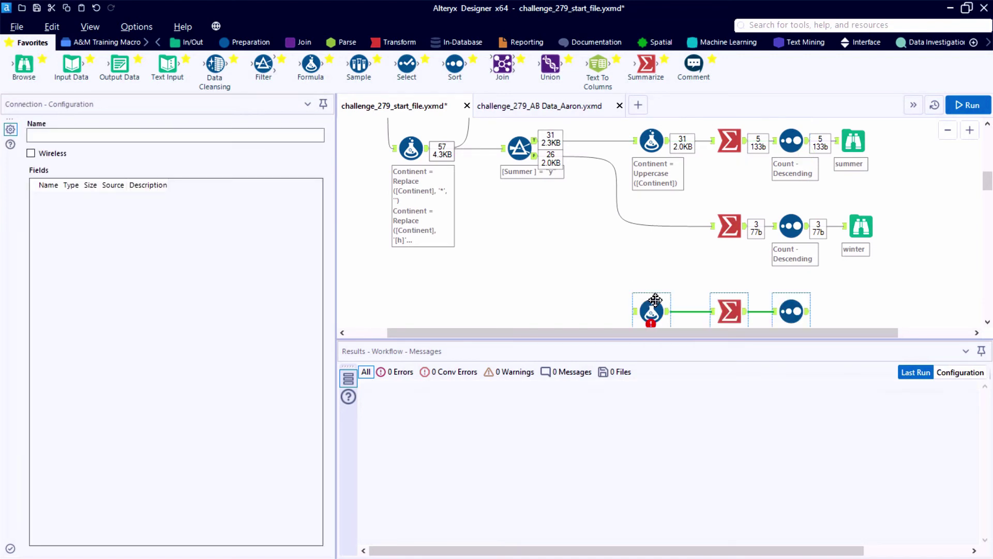
{"action": "left_click_drag", "start_coordinate": [427, 148], "coordinate": [650, 294]}
Remove '(Summer Games)' from the copied Summarize's group name, leaving Continent, and run
{"action": "left_click", "coordinate": [650, 294]}
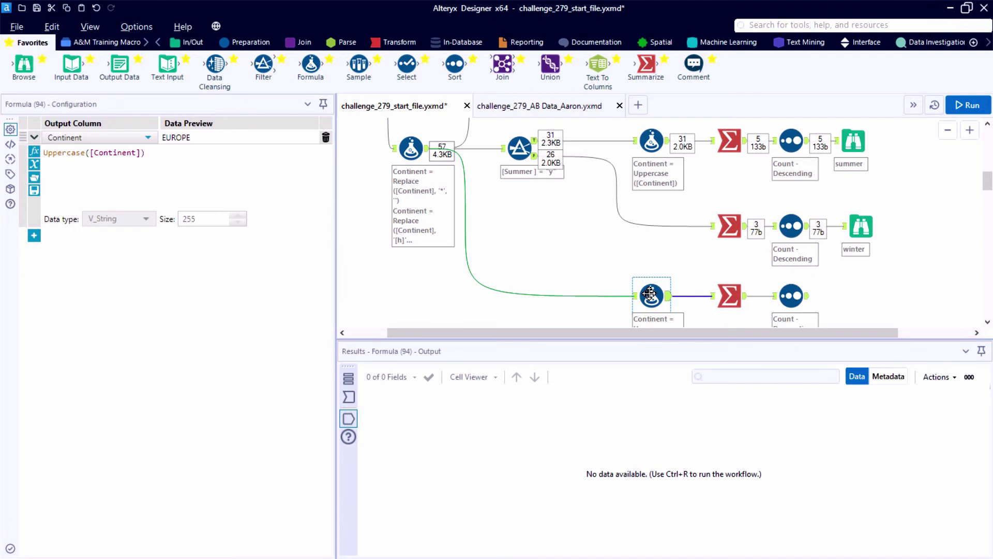
{"action": "left_click", "coordinate": [730, 295]}
{"action": "left_click", "coordinate": [218, 362]}
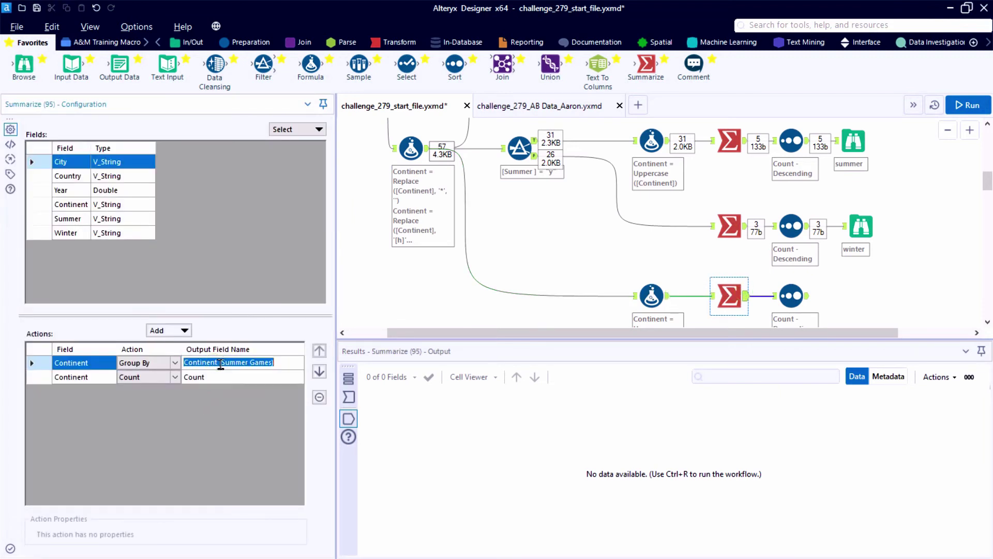
{"action": "left_click_drag", "start_coordinate": [220, 363], "coordinate": [333, 369]}
{"action": "key", "text": "BackSpace"}
{"action": "key", "text": "BackSpace"}
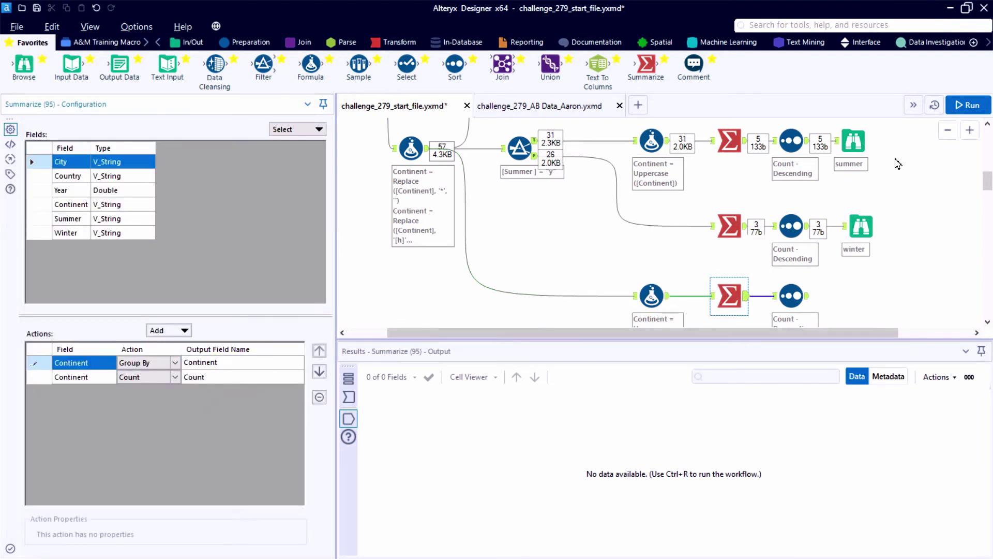
{"action": "left_click", "coordinate": [966, 105]}
Compare the all-Games totals (EUROPE 34, NORTH AMERICA 12, ASIA 8) with the expected output
{"action": "left_click", "coordinate": [802, 304]}
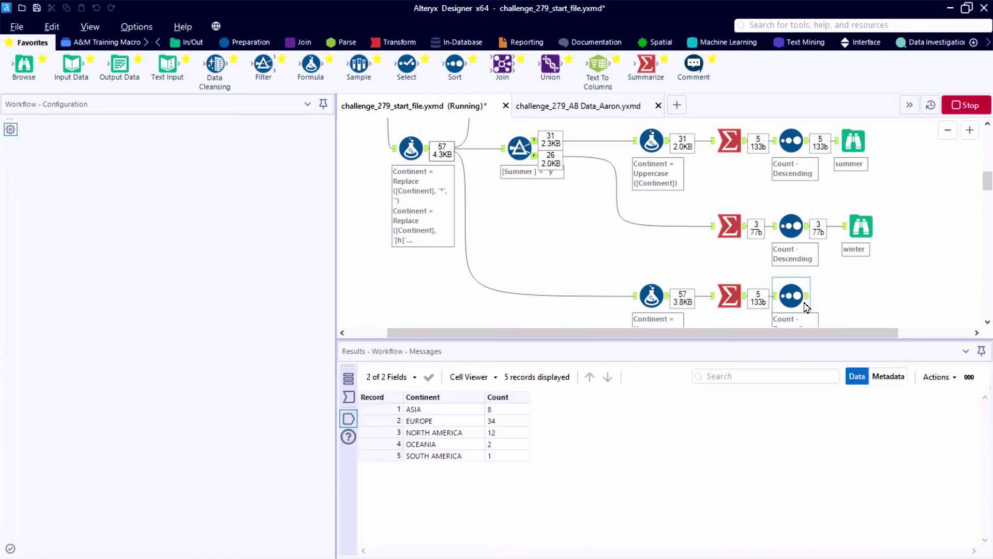
{"action": "left_click", "coordinate": [517, 414]}
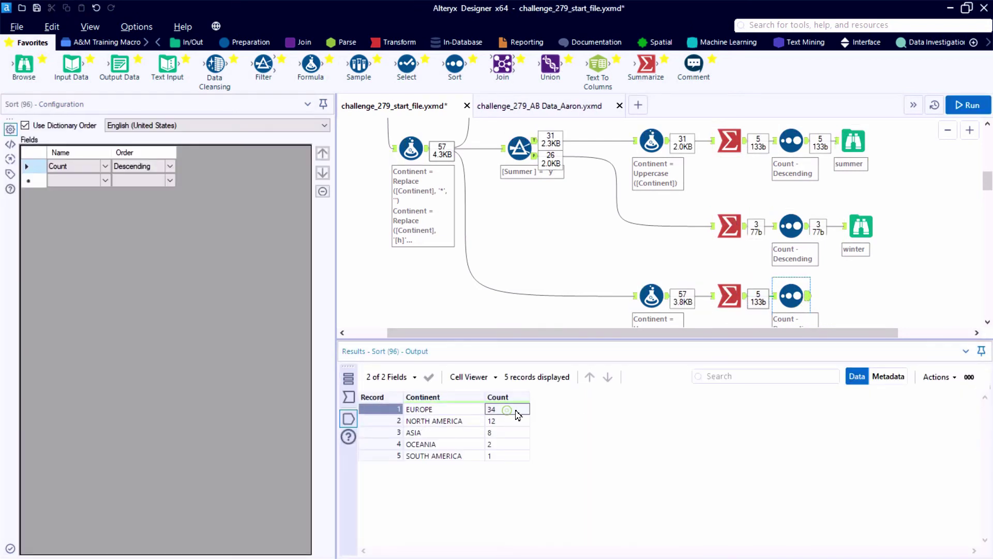
{"action": "scroll", "coordinate": [809, 306], "scroll_direction": "down", "scroll_amount": 4}
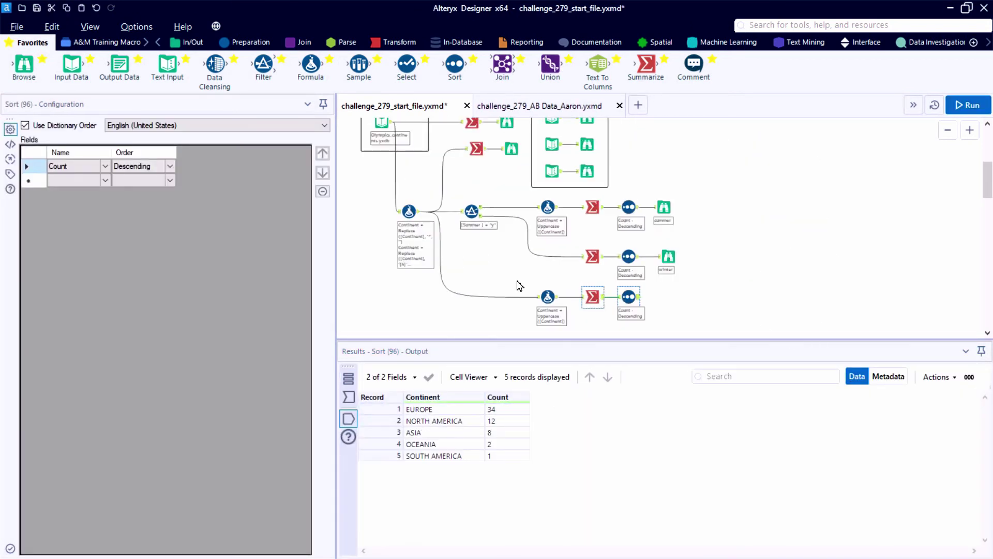
{"action": "left_click", "coordinate": [594, 211]}
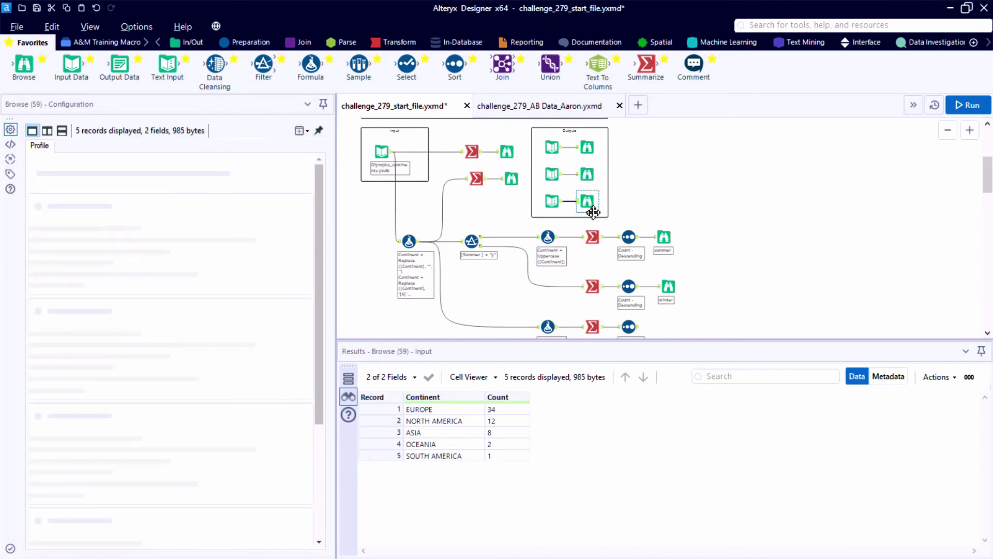
{"action": "left_click", "coordinate": [628, 327]}
{"action": "scroll", "coordinate": [650, 333], "scroll_direction": "down", "scroll_amount": 2}
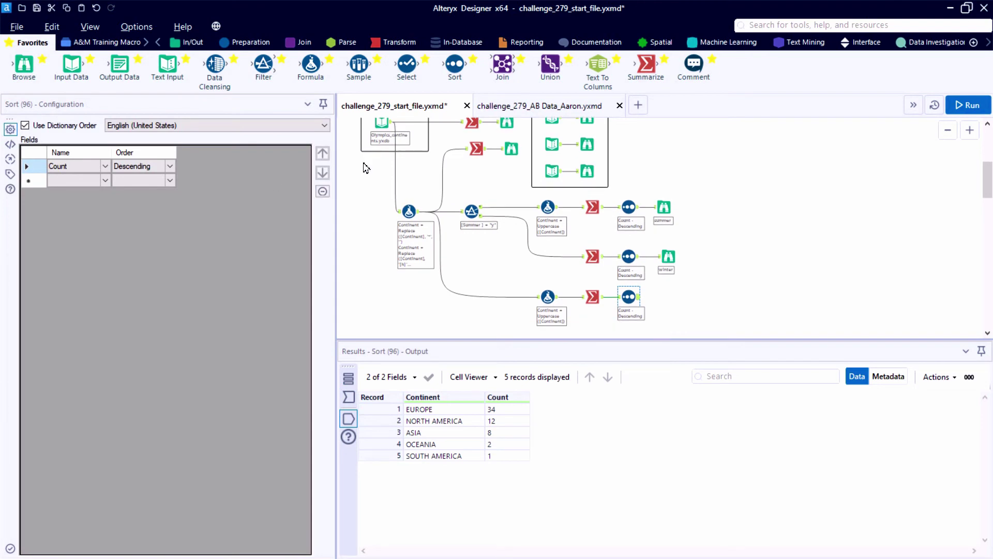
Add a new Formula step on the input data that outputs to Continent
{"action": "scroll", "coordinate": [366, 167], "scroll_direction": "up", "scroll_amount": 8}
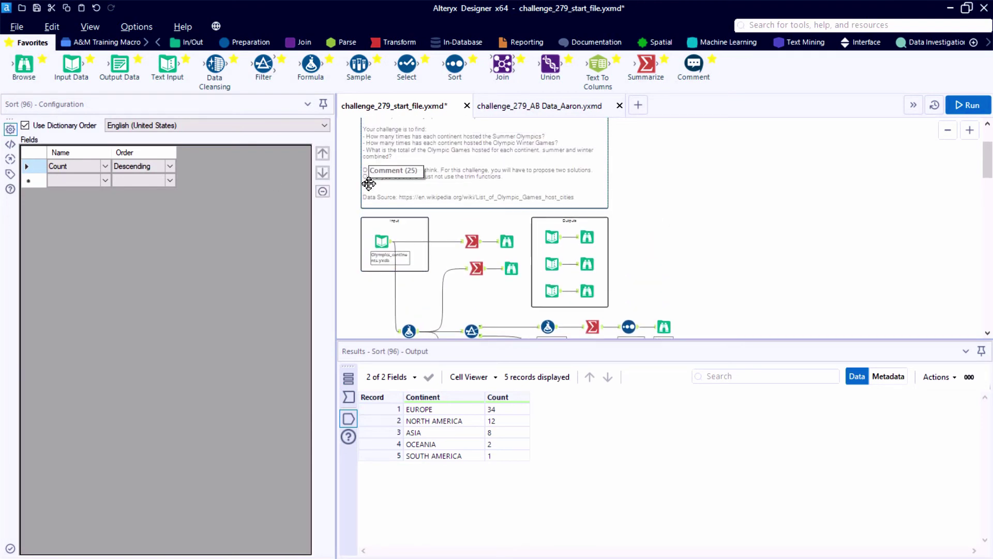
{"action": "scroll", "coordinate": [369, 184], "scroll_direction": "up", "scroll_amount": 3}
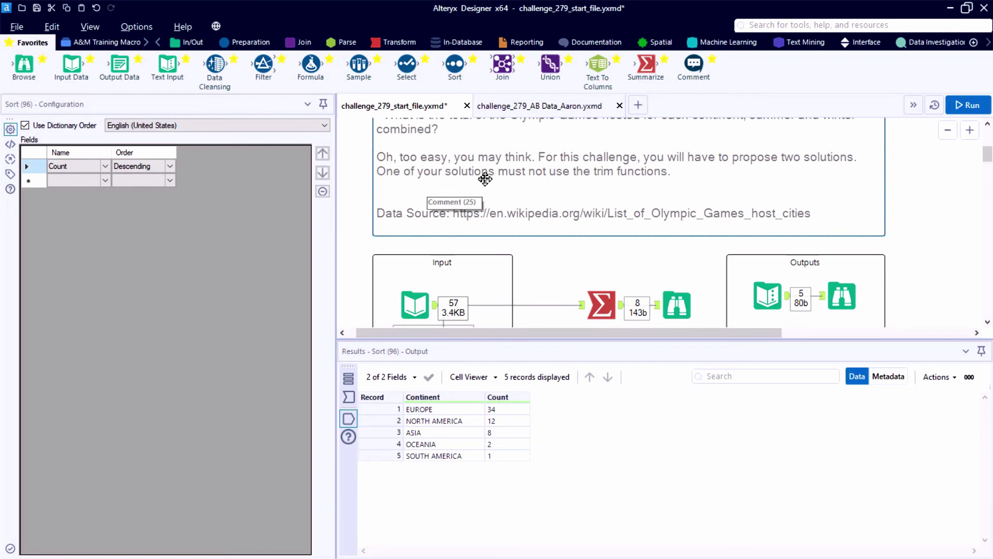
{"action": "scroll", "coordinate": [485, 179], "scroll_direction": "up", "scroll_amount": 1}
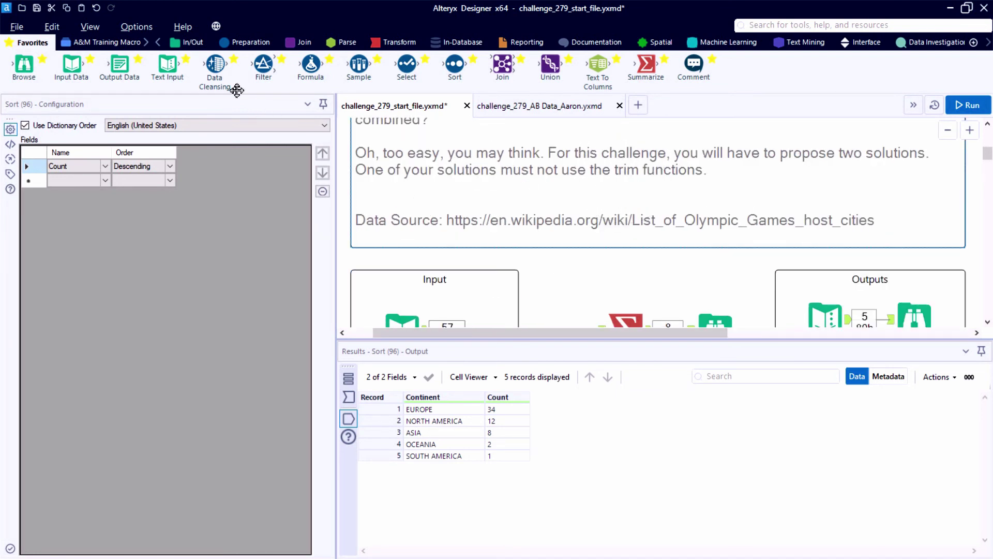
{"action": "left_click_drag", "start_coordinate": [310, 66], "coordinate": [569, 280]}
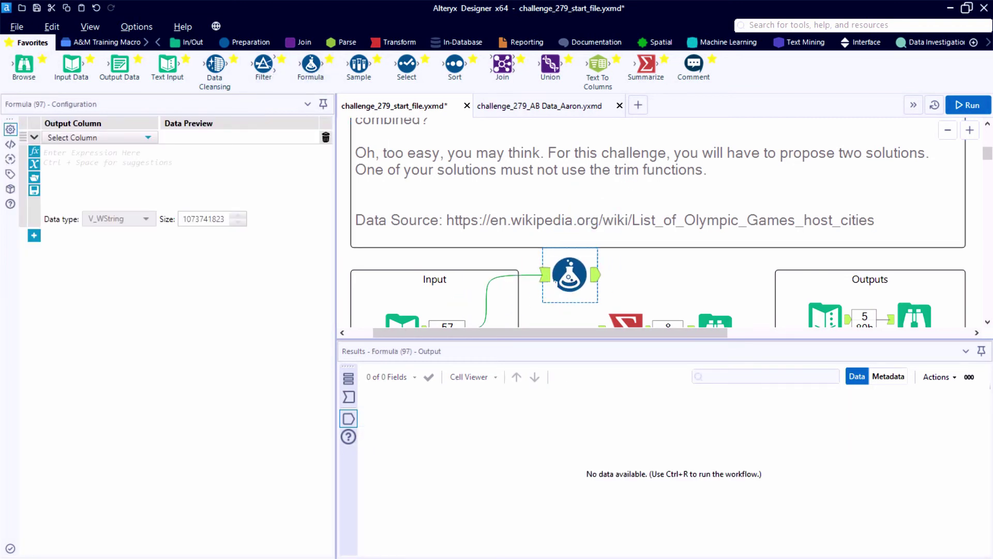
{"action": "left_click", "coordinate": [94, 138]}
{"action": "left_click", "coordinate": [83, 214]}
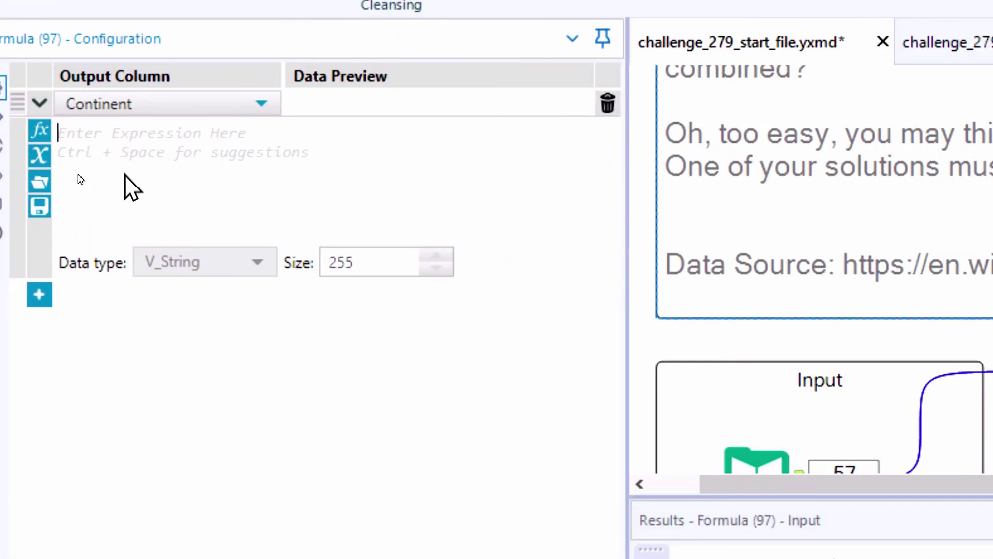
{"action": "left_click", "coordinate": [78, 178]}
Enter the expression Trim([Continent],'*')
{"action": "type", "text": "tri"}
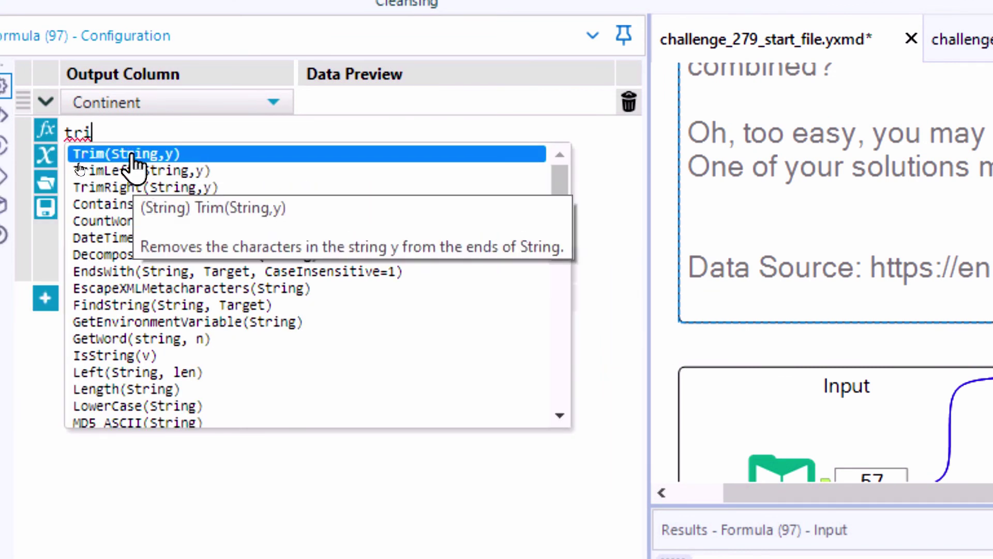
{"action": "double_click", "coordinate": [133, 155]}
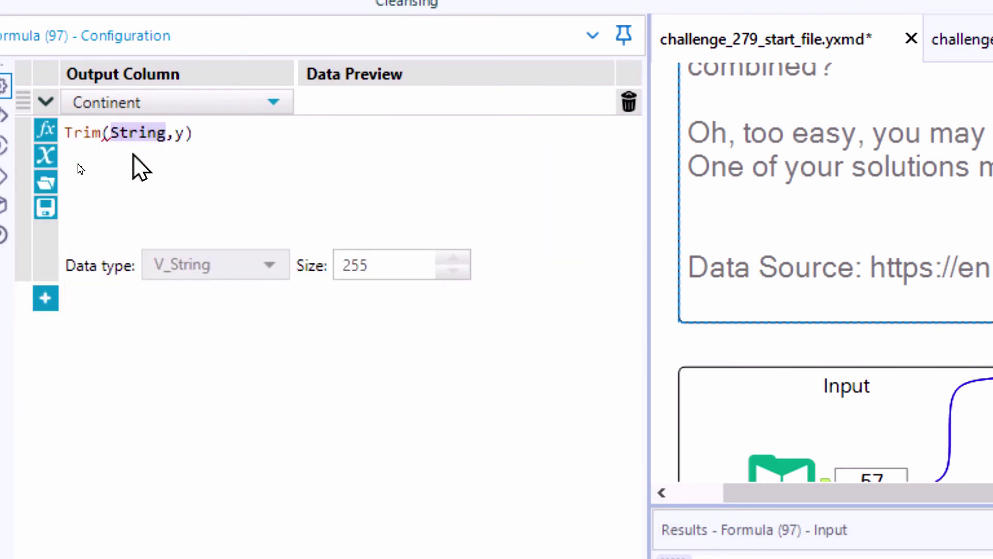
{"action": "type", "text": "["}
{"action": "double_click", "coordinate": [149, 213]}
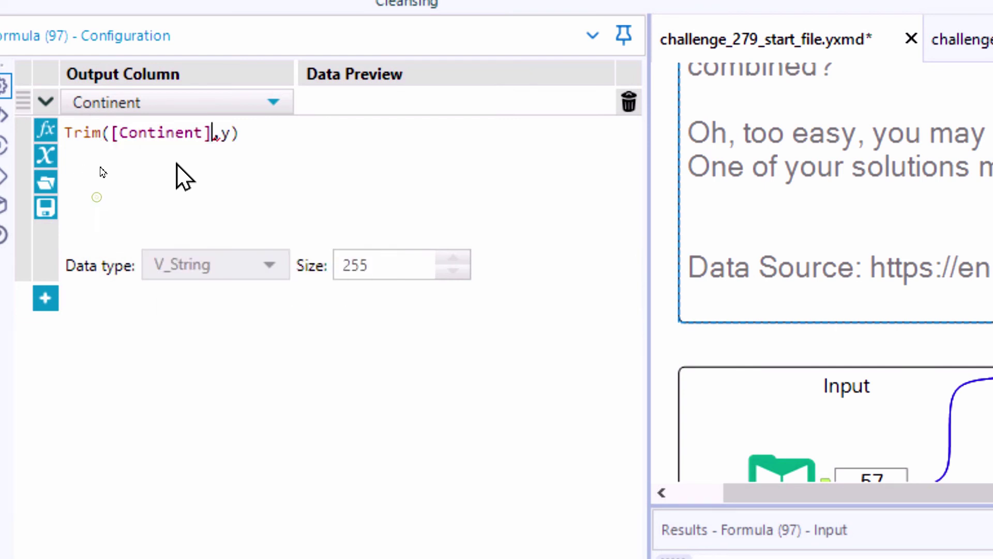
{"action": "key", "text": "shift+Right"}
{"action": "type", "text": "'"}
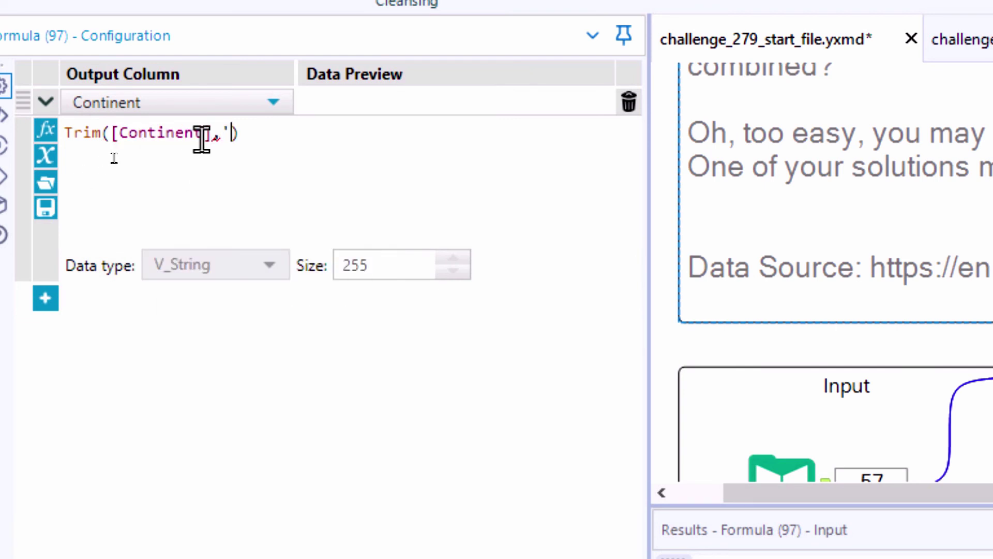
{"action": "type", "text": "*'"}
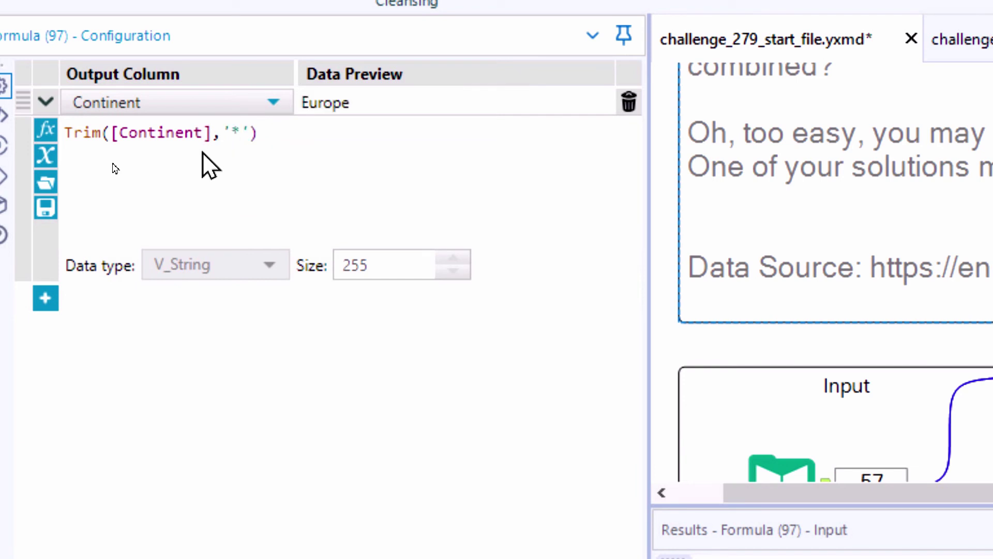
{"action": "scroll", "coordinate": [203, 148], "scroll_direction": "up", "scroll_amount": 2}
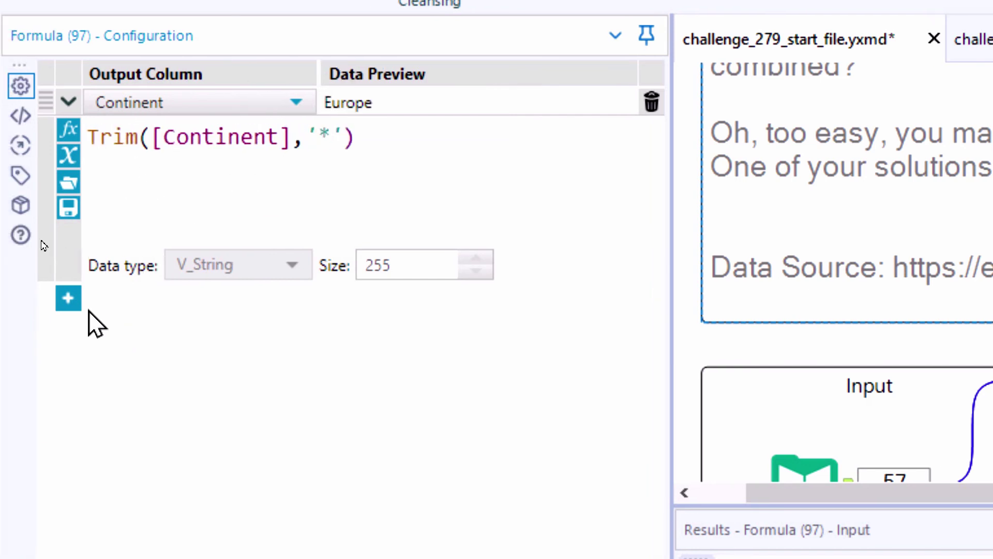
Add a second expression TrimRight([Continent],'[h]')
{"action": "left_click", "coordinate": [46, 298]}
{"action": "type", "text": "trimri"}
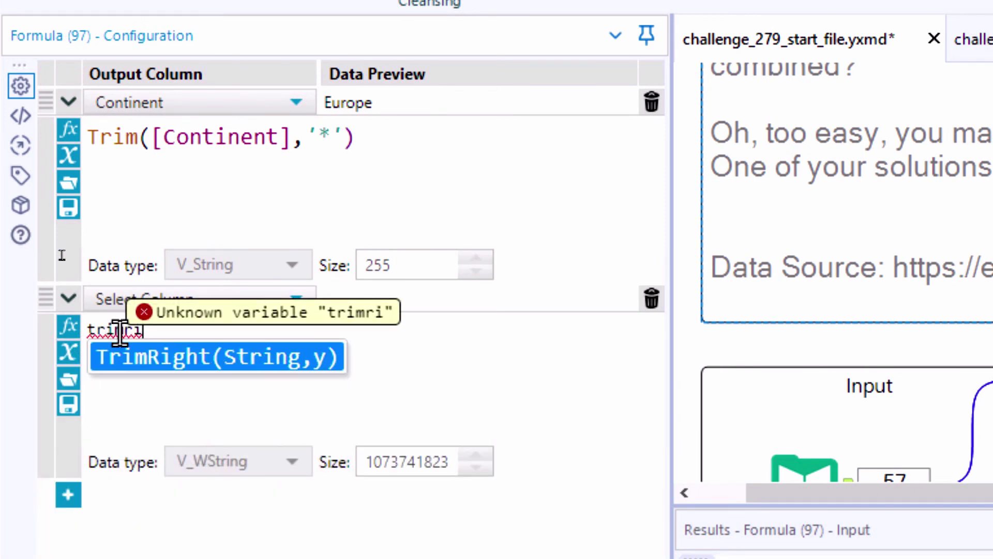
{"action": "key", "text": "Return"}
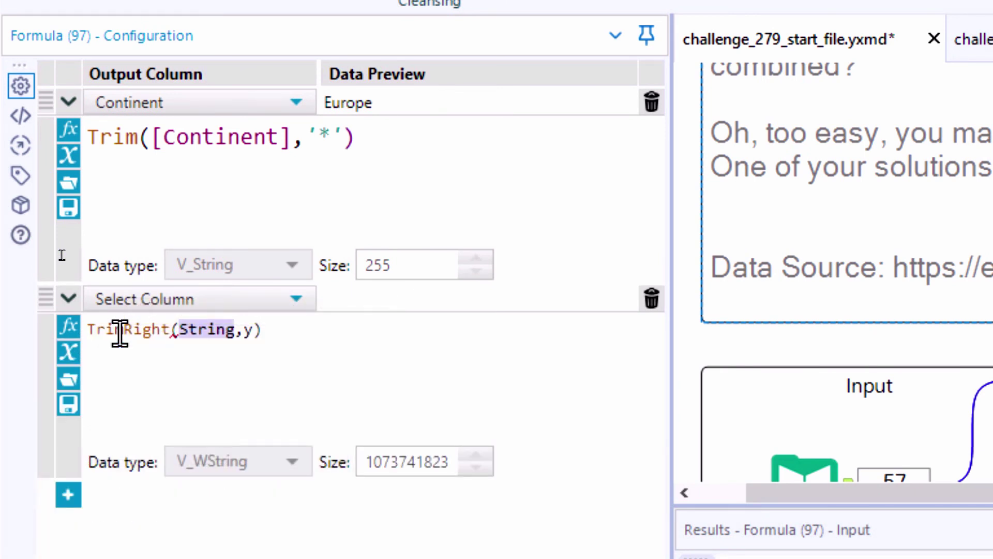
{"action": "type", "text": "["}
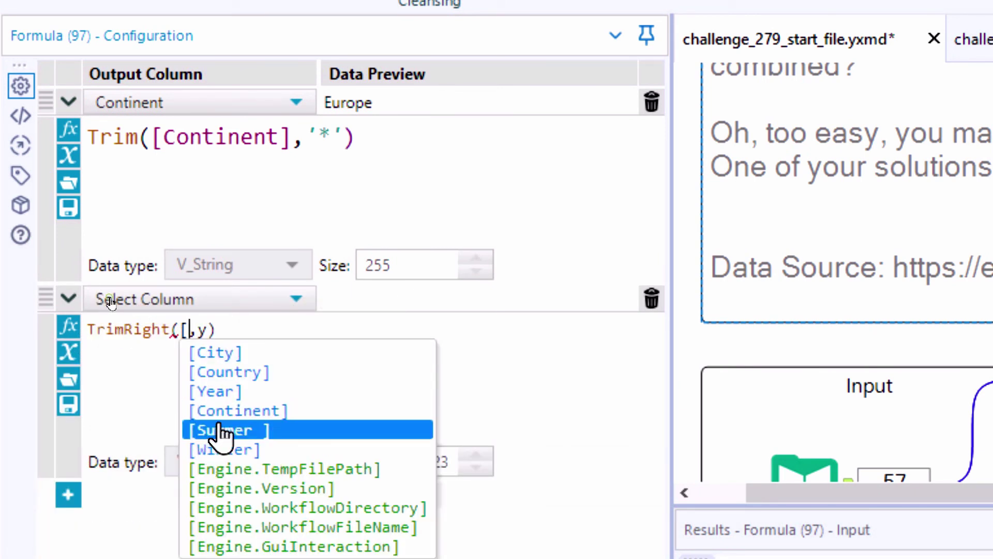
{"action": "left_click", "coordinate": [224, 411]}
{"action": "double_click", "coordinate": [294, 329]}
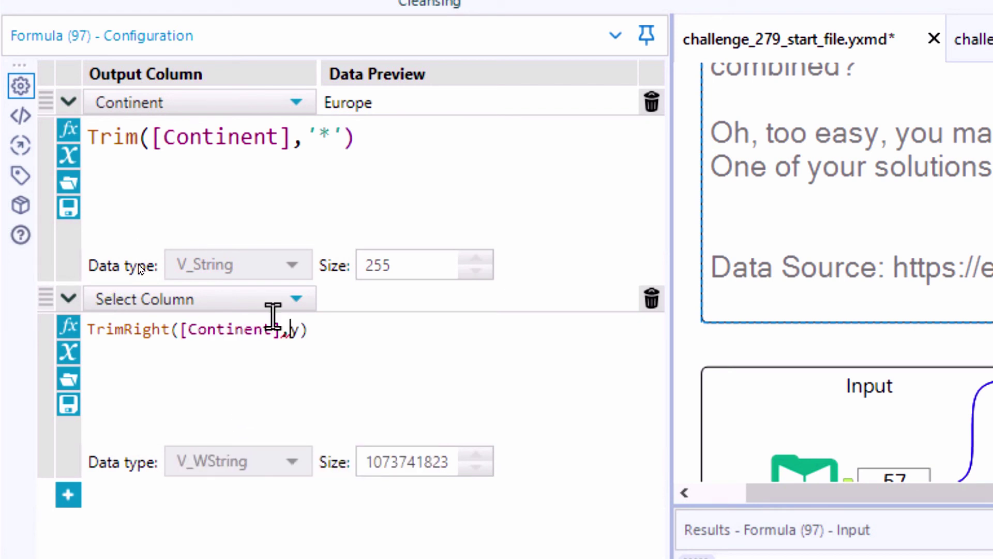
{"action": "type", "text": "'[h]"}
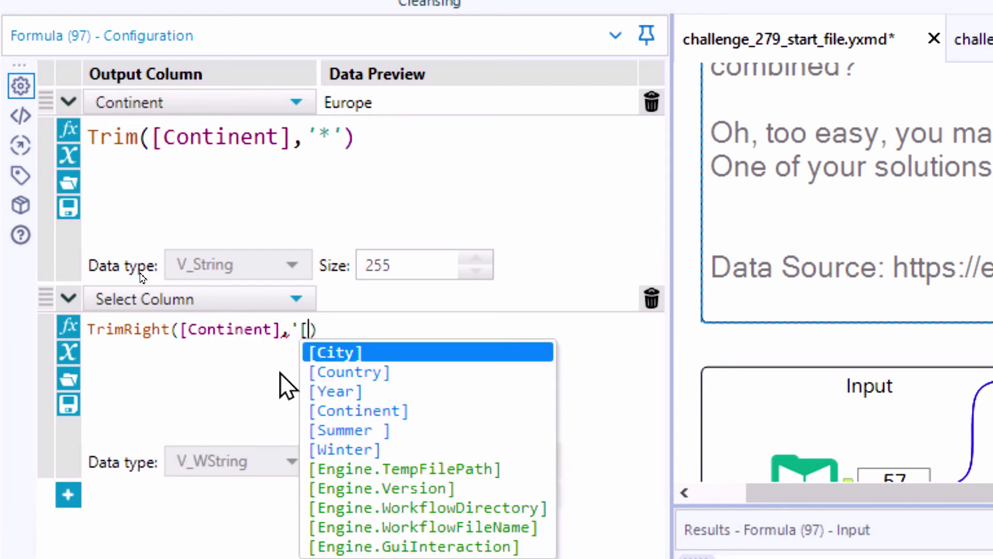
{"action": "type", "text": "'"}
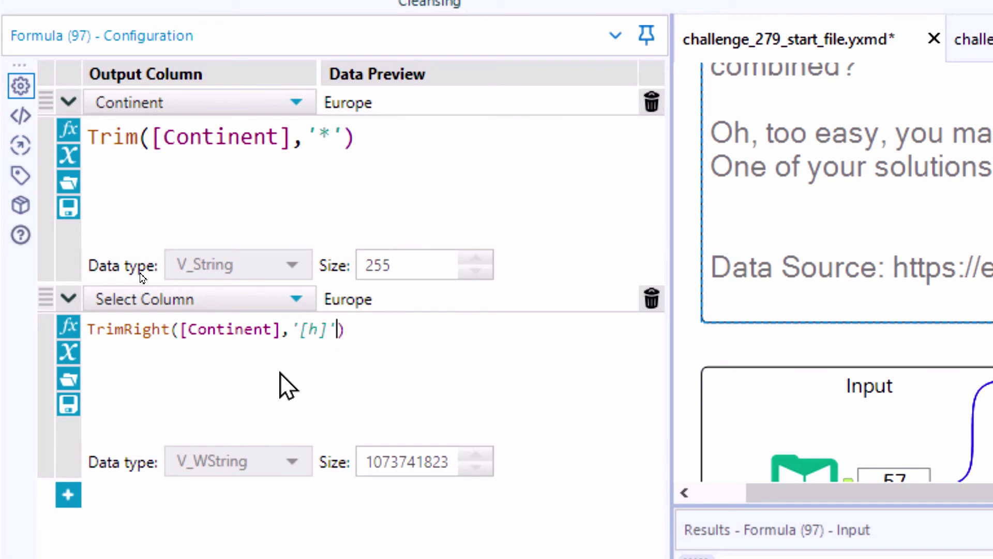
{"action": "scroll", "coordinate": [279, 387], "scroll_direction": "up", "scroll_amount": 2}
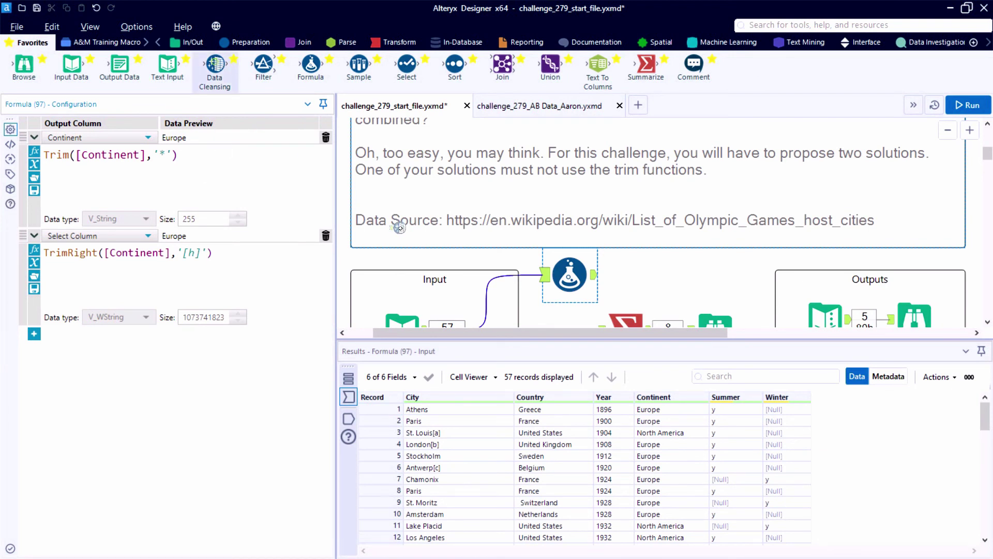
Place a Data Cleansing step and send the second expression's result to Continent
{"action": "left_click", "coordinate": [459, 300]}
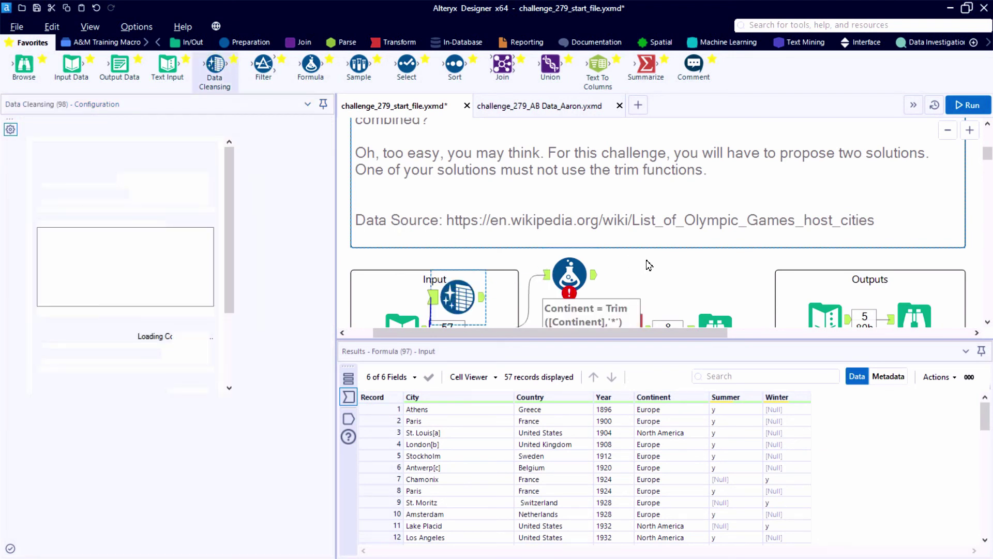
{"action": "left_click_drag", "start_coordinate": [457, 297], "coordinate": [692, 252]}
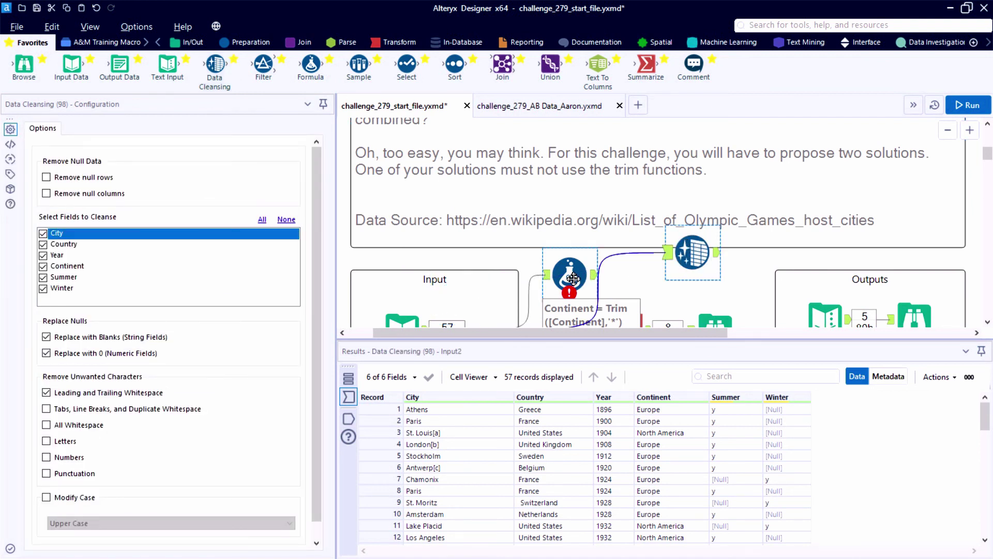
{"action": "left_click", "coordinate": [400, 290]}
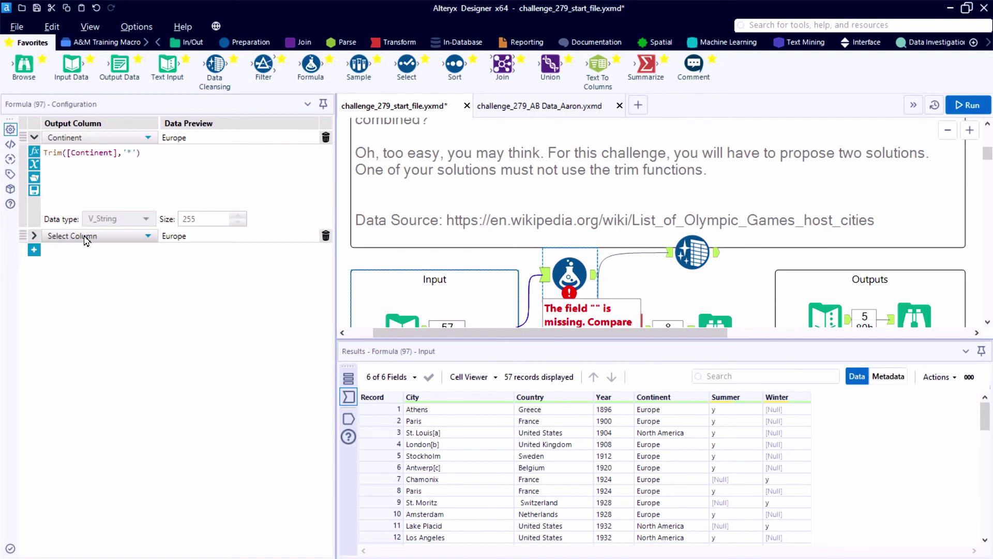
{"action": "left_click", "coordinate": [85, 235]}
{"action": "left_click", "coordinate": [83, 315]}
Connect Data Cleansing to the input and enable punctuation removal across the fields
{"action": "left_click", "coordinate": [696, 261]}
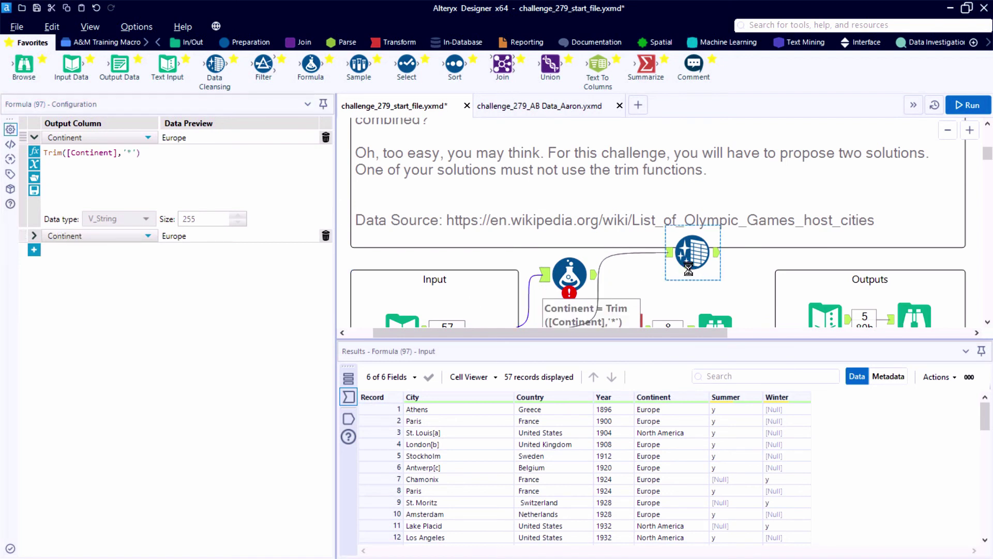
{"action": "left_click_drag", "start_coordinate": [697, 261], "coordinate": [580, 208]}
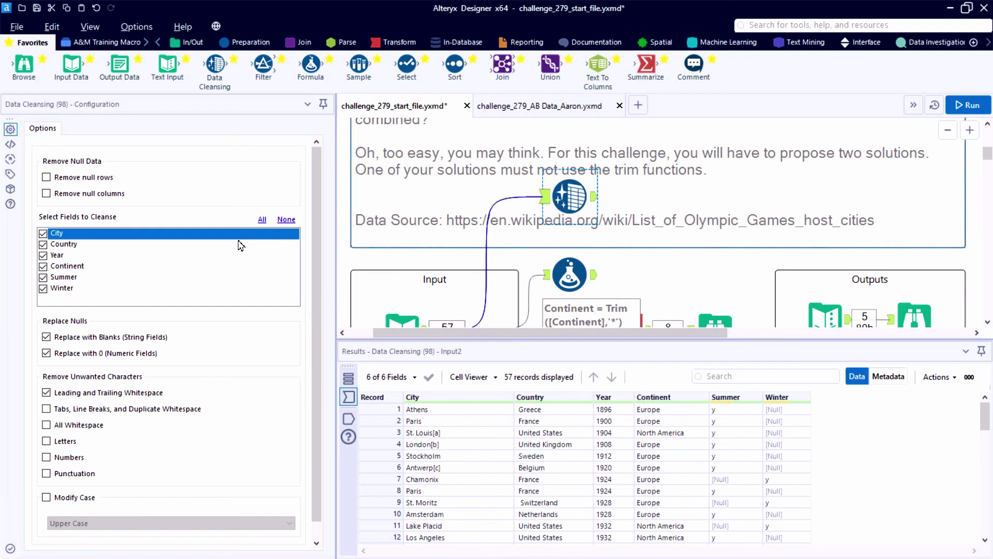
{"action": "left_click", "coordinate": [46, 474]}
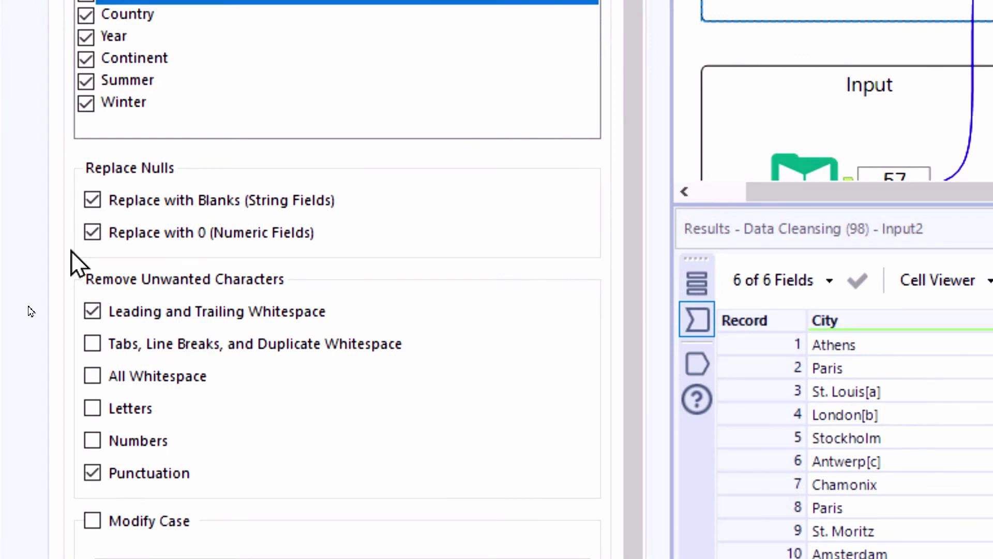
{"action": "left_click", "coordinate": [104, 56]}
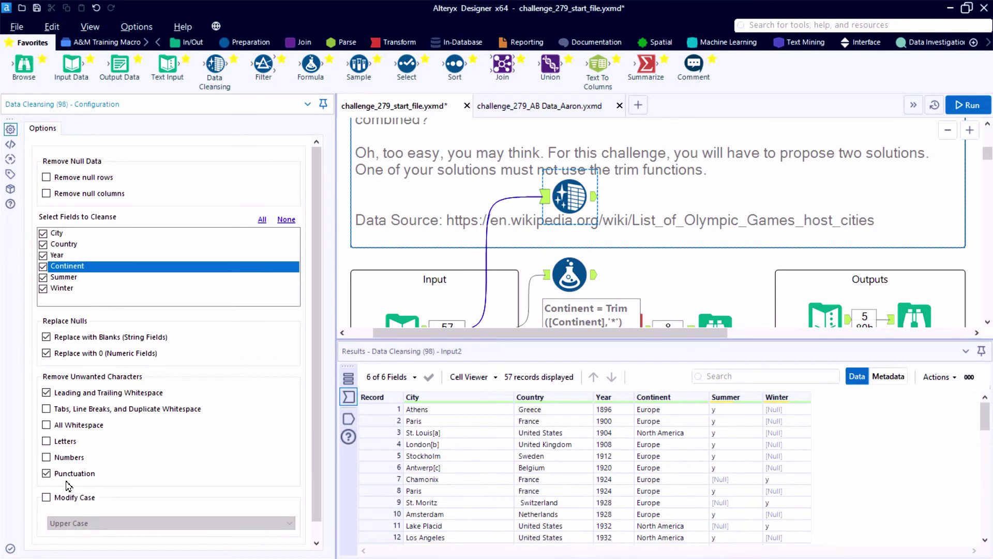
{"action": "scroll", "coordinate": [558, 202], "scroll_direction": "down", "scroll_amount": 5}
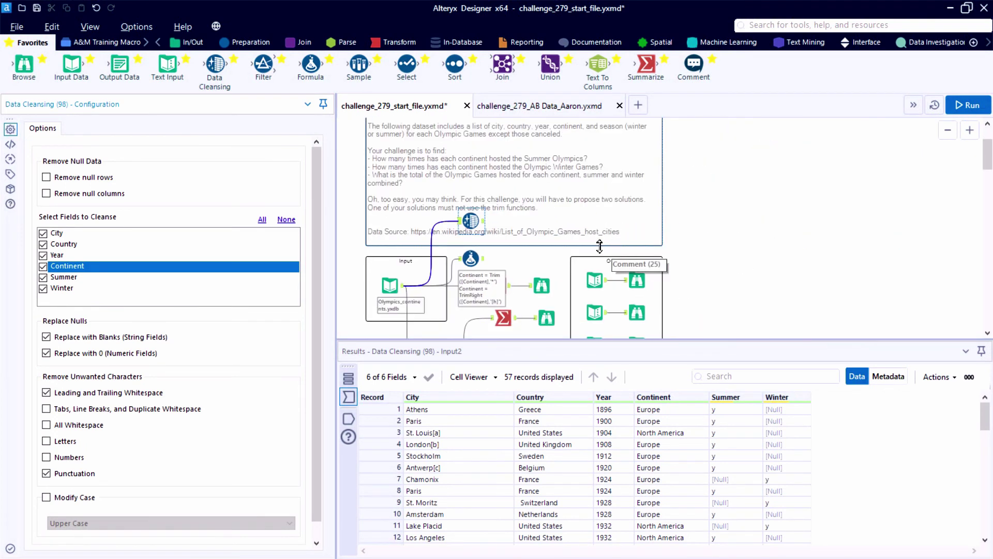
{"action": "scroll", "coordinate": [400, 273], "scroll_direction": "down", "scroll_amount": 1}
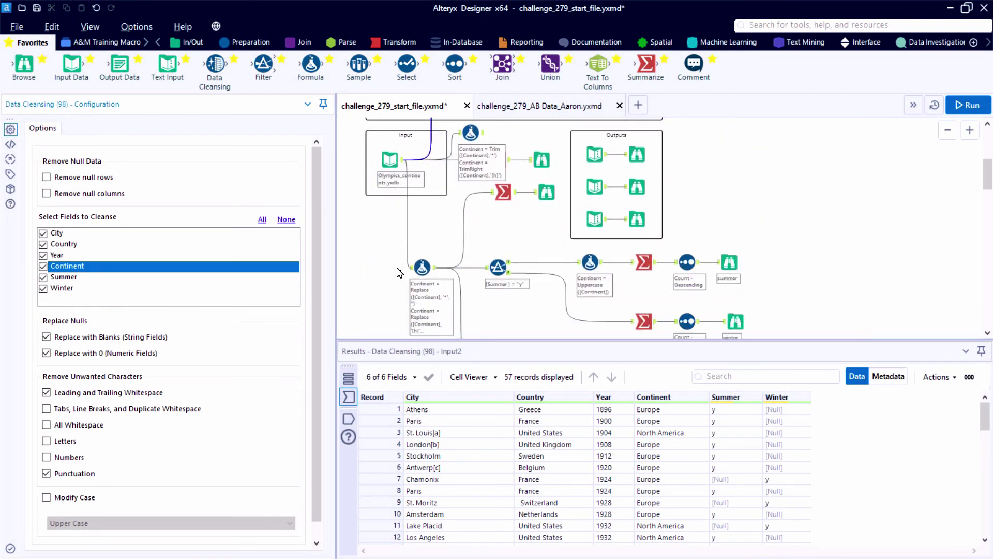
{"action": "scroll", "coordinate": [400, 273], "scroll_direction": "down", "scroll_amount": 3}
{"action": "scroll", "coordinate": [399, 273], "scroll_direction": "up", "scroll_amount": 1}
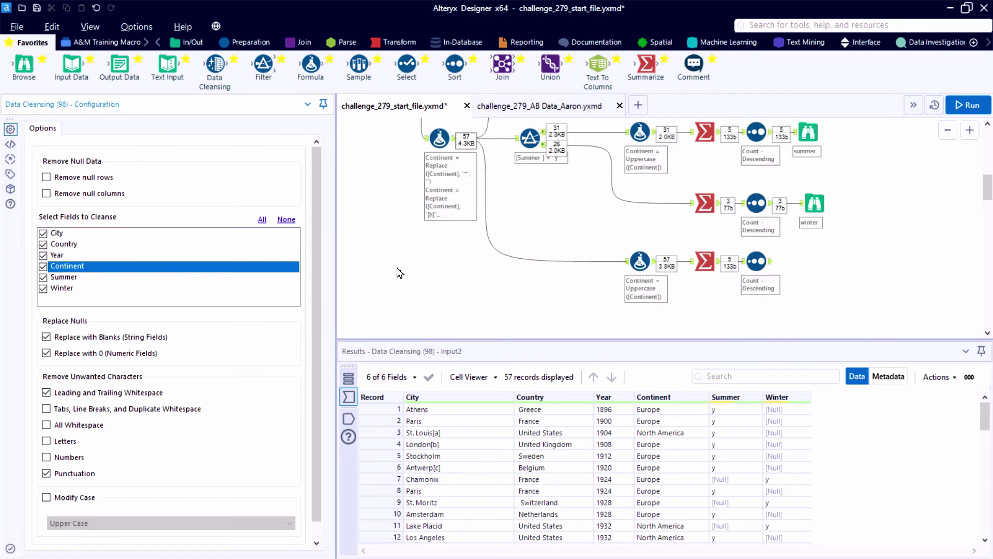
Run the finished solution workflow and view its sorted Summer, Winter and Overall counts
{"action": "left_click", "coordinate": [572, 106]}
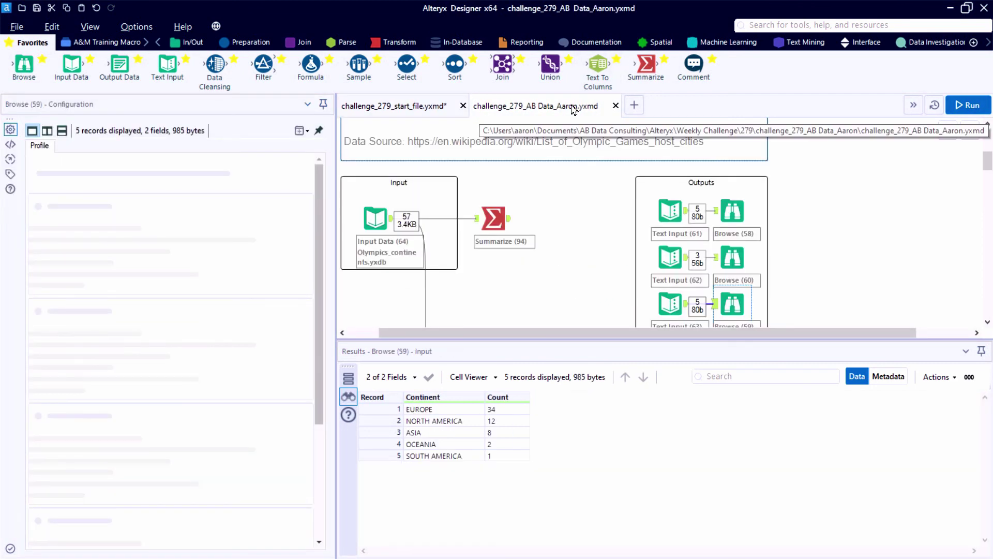
{"action": "scroll", "coordinate": [481, 259], "scroll_direction": "down", "scroll_amount": 5}
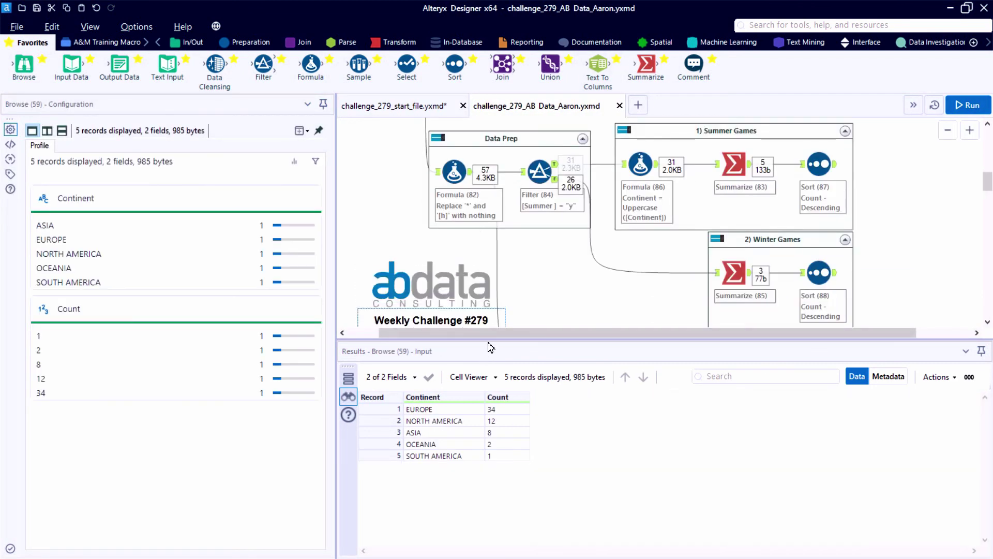
{"action": "left_click_drag", "start_coordinate": [490, 340], "coordinate": [491, 422]}
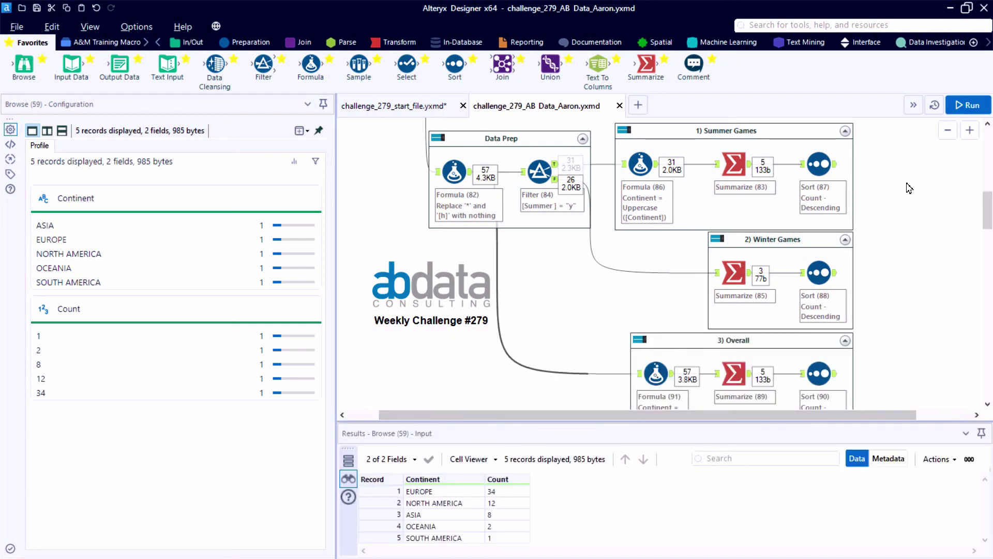
{"action": "left_click", "coordinate": [973, 111]}
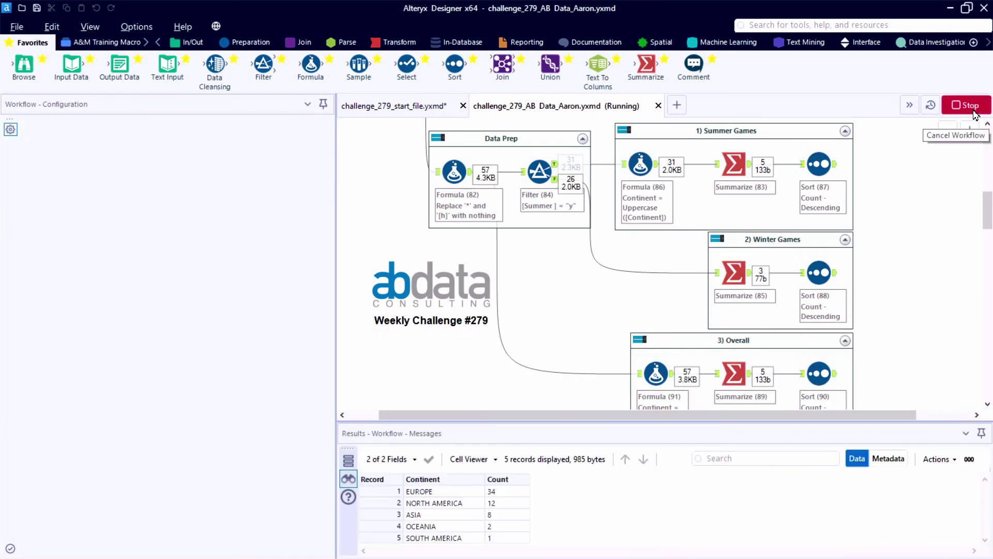
{"action": "left_click", "coordinate": [829, 174]}
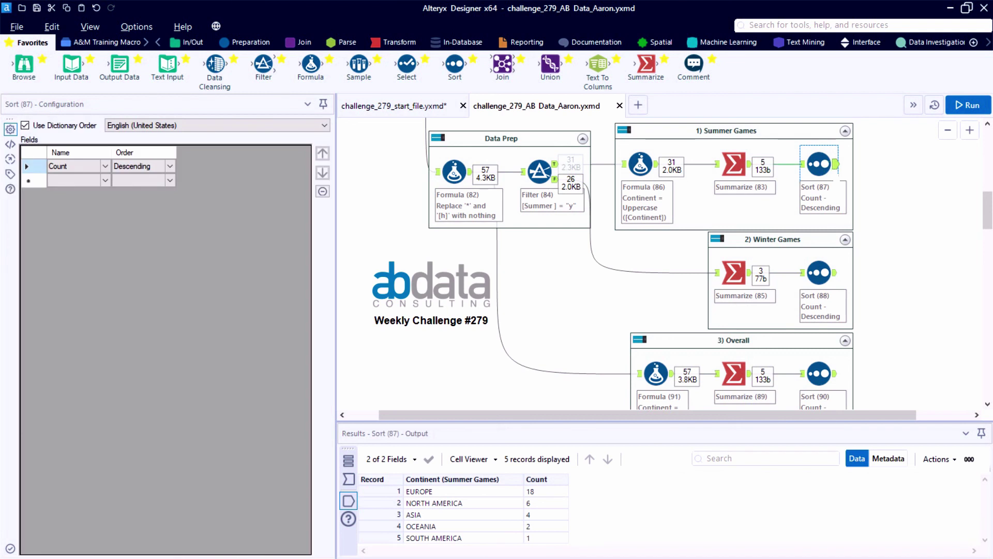
{"action": "left_click", "coordinate": [828, 273]}
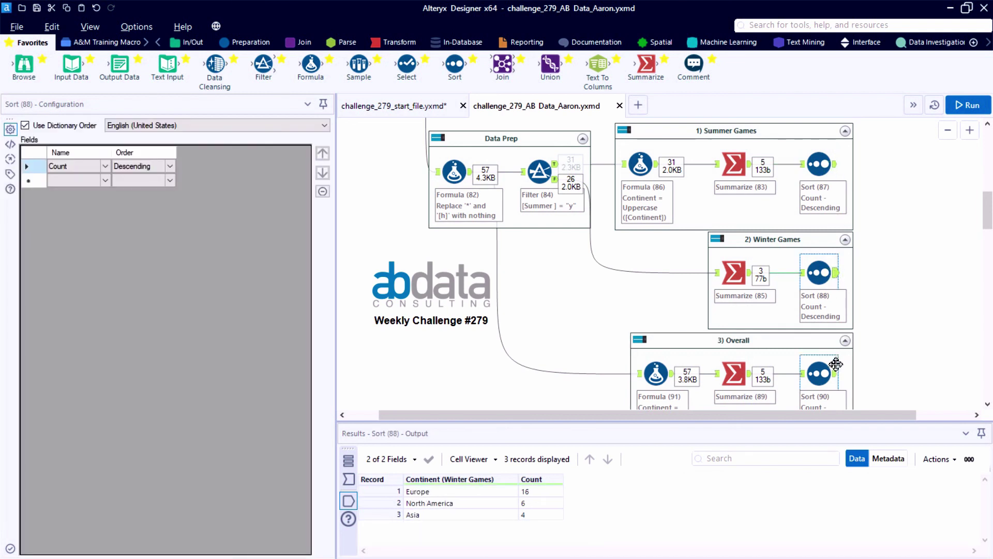
{"action": "left_click", "coordinate": [830, 373]}
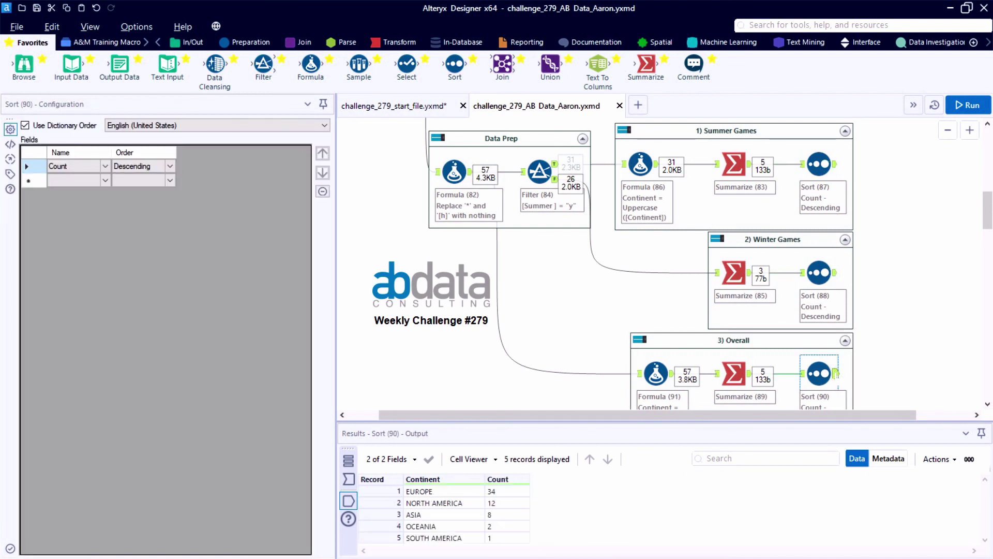